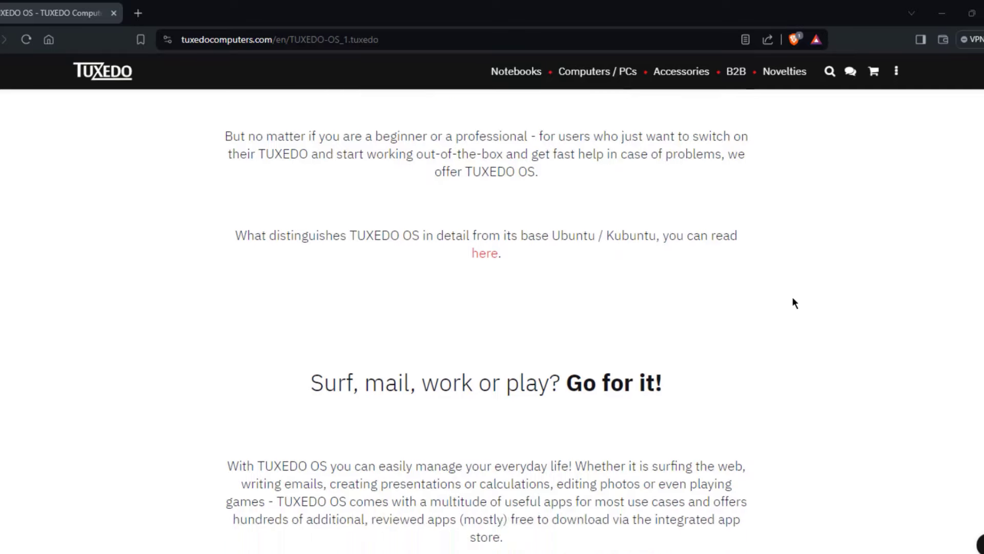
- Scroll the TUXEDO OS page down to its direct and BitTorrent download options
{"action": "scroll", "coordinate": [748, 232], "scroll_direction": "down", "scroll_amount": 13}
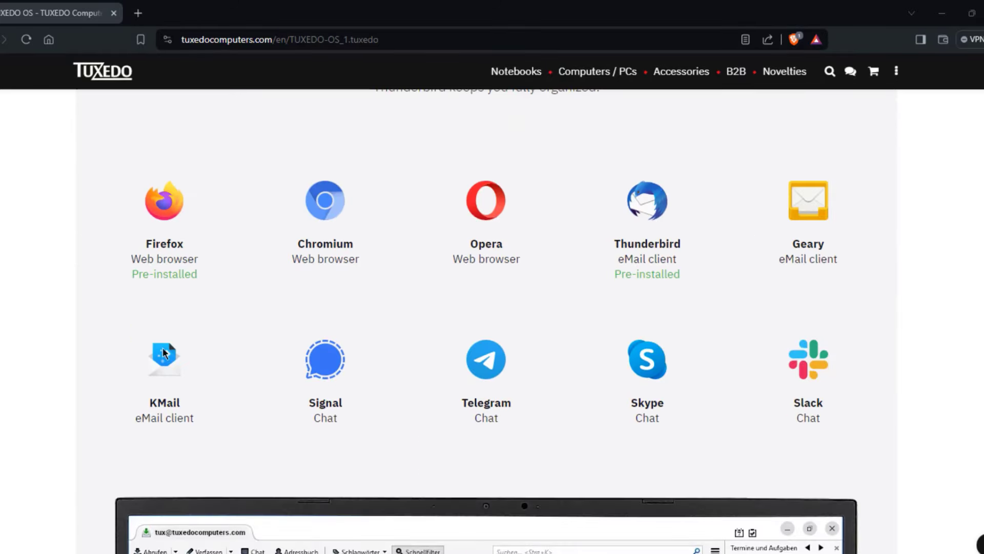
{"action": "scroll", "coordinate": [813, 314], "scroll_direction": "down", "scroll_amount": 6}
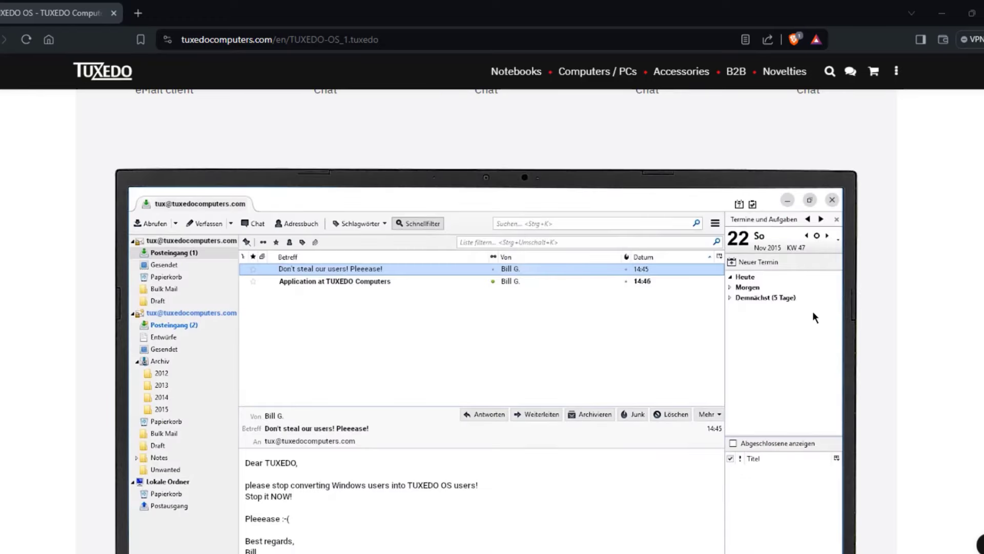
{"action": "scroll", "coordinate": [815, 317], "scroll_direction": "down", "scroll_amount": 7}
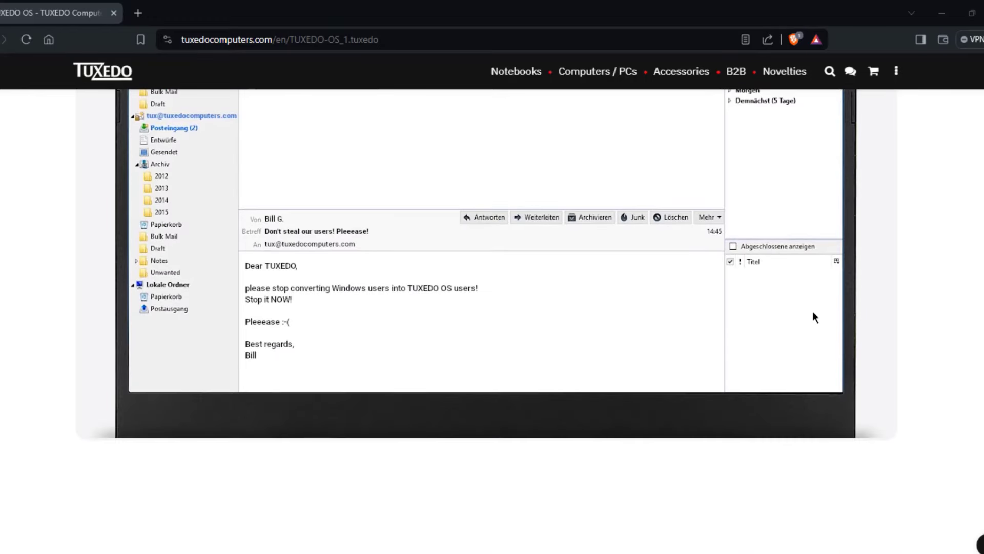
{"action": "scroll", "coordinate": [814, 317], "scroll_direction": "down", "scroll_amount": 5}
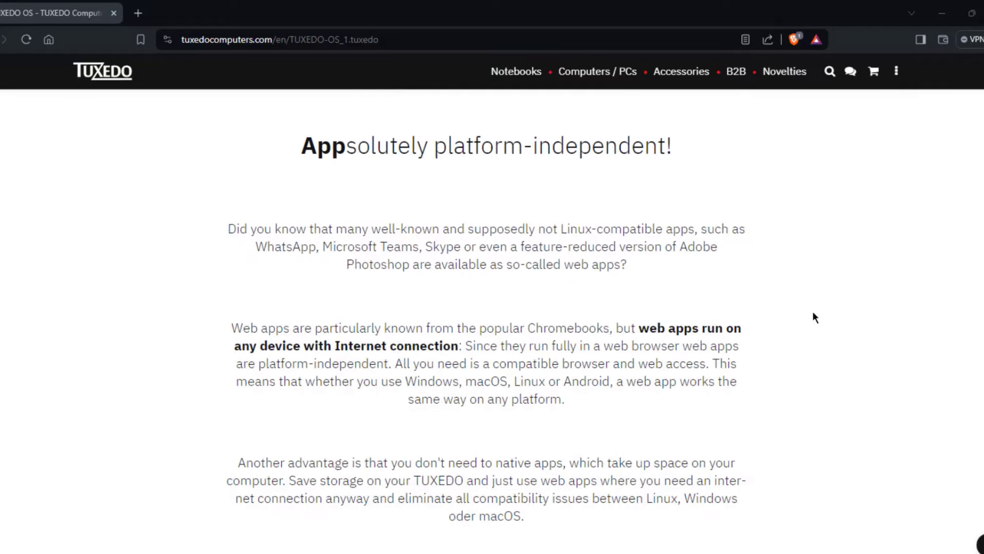
{"action": "scroll", "coordinate": [815, 317], "scroll_direction": "down", "scroll_amount": 8}
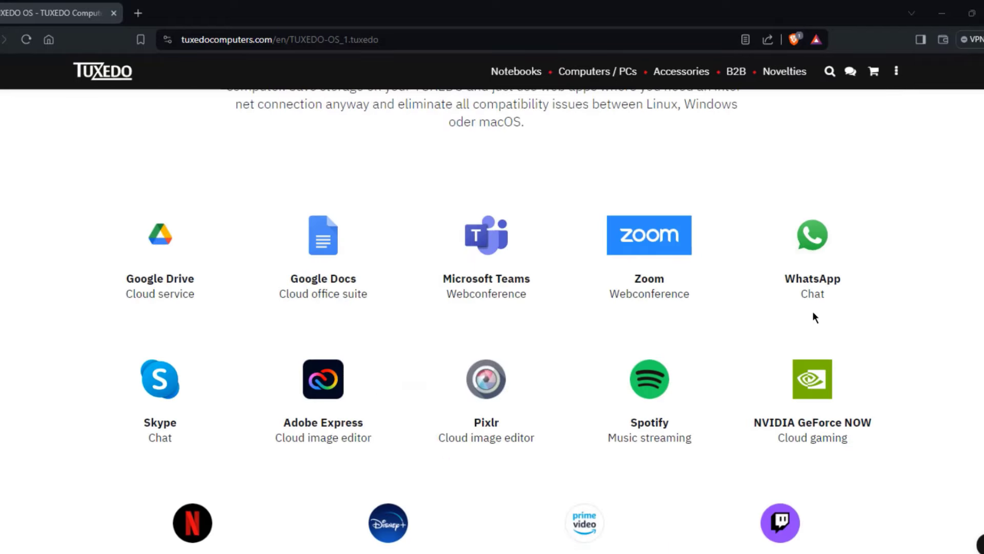
{"action": "scroll", "coordinate": [813, 314], "scroll_direction": "down", "scroll_amount": 12}
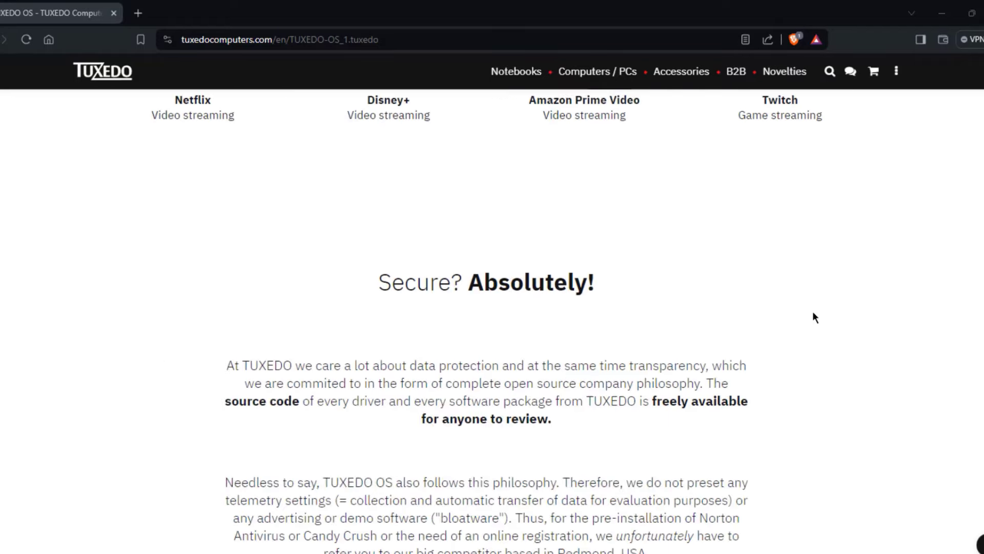
{"action": "scroll", "coordinate": [815, 317], "scroll_direction": "down", "scroll_amount": 15}
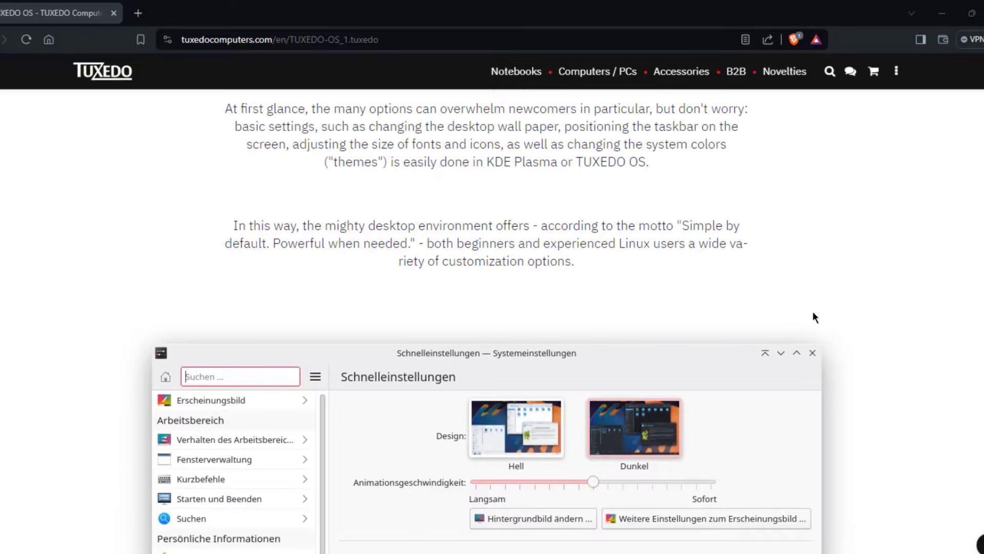
{"action": "scroll", "coordinate": [814, 312], "scroll_direction": "up", "scroll_amount": 2}
{"action": "scroll", "coordinate": [814, 312], "scroll_direction": "down", "scroll_amount": 15}
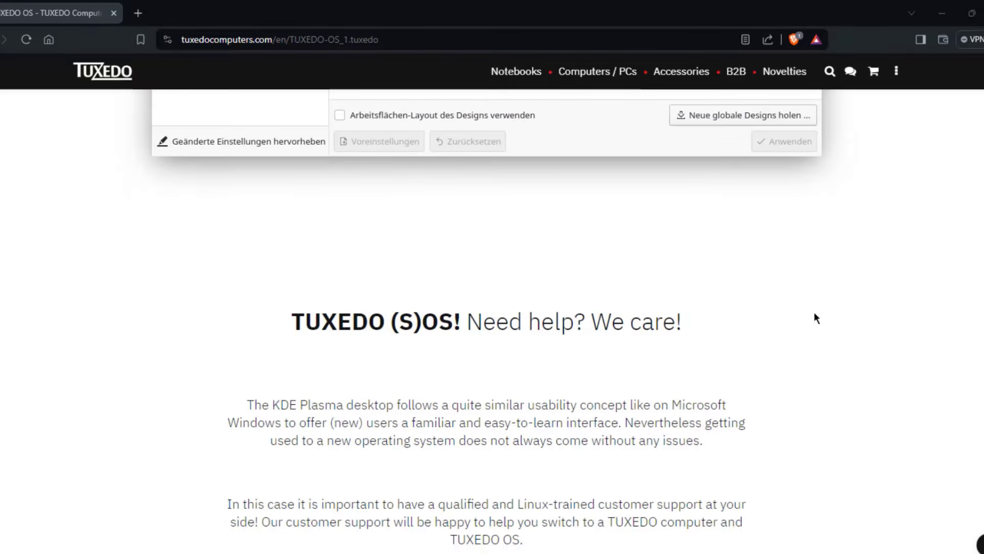
{"action": "scroll", "coordinate": [816, 314], "scroll_direction": "down", "scroll_amount": 15}
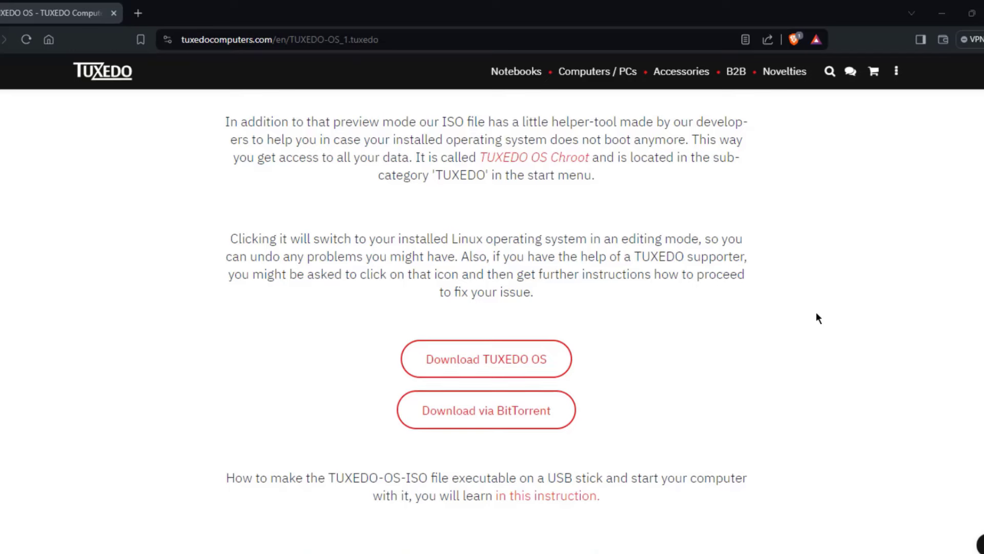
{"action": "scroll", "coordinate": [458, 293], "scroll_direction": "down", "scroll_amount": 3}
- Open the TUXEDO OS ISO index at os.tuxedocomputers.com in a new tab via Download TUXEDO OS
{"action": "left_click", "coordinate": [465, 287]}
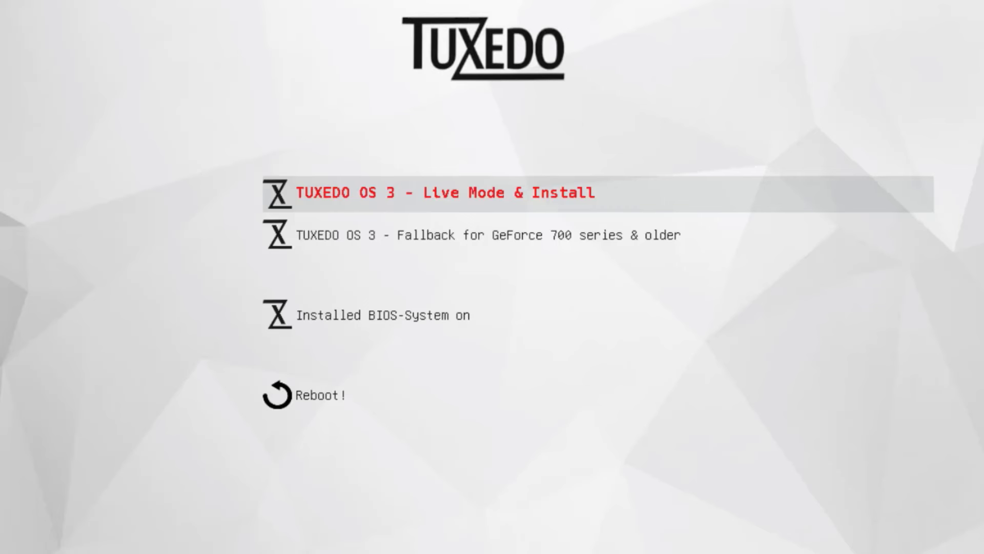
- Boot TUXEDO OS 3 using the Live Mode & Install boot menu entry
{"action": "key", "text": "Down"}
{"action": "key", "text": "Up"}
{"action": "key", "text": "Return"}
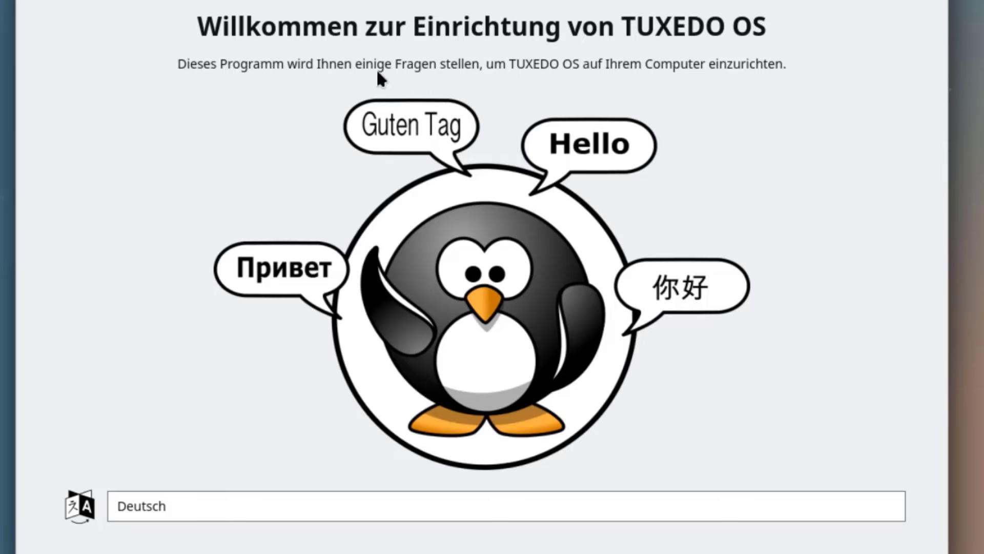
- Choose American English, accept the New York time zone and keyboard layout, and start setup
{"action": "left_click", "coordinate": [285, 505]}
{"action": "left_click", "coordinate": [288, 549]}
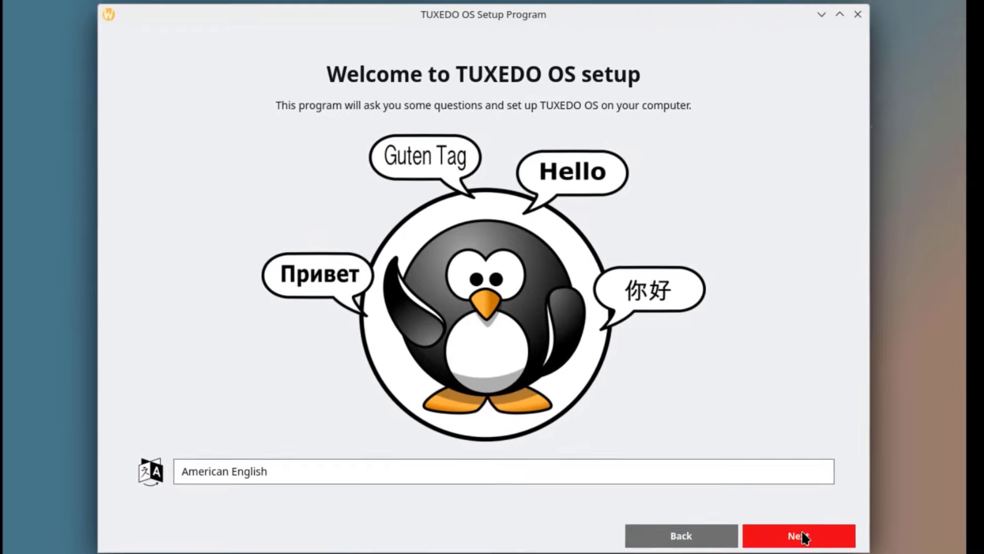
{"action": "left_click", "coordinate": [801, 536]}
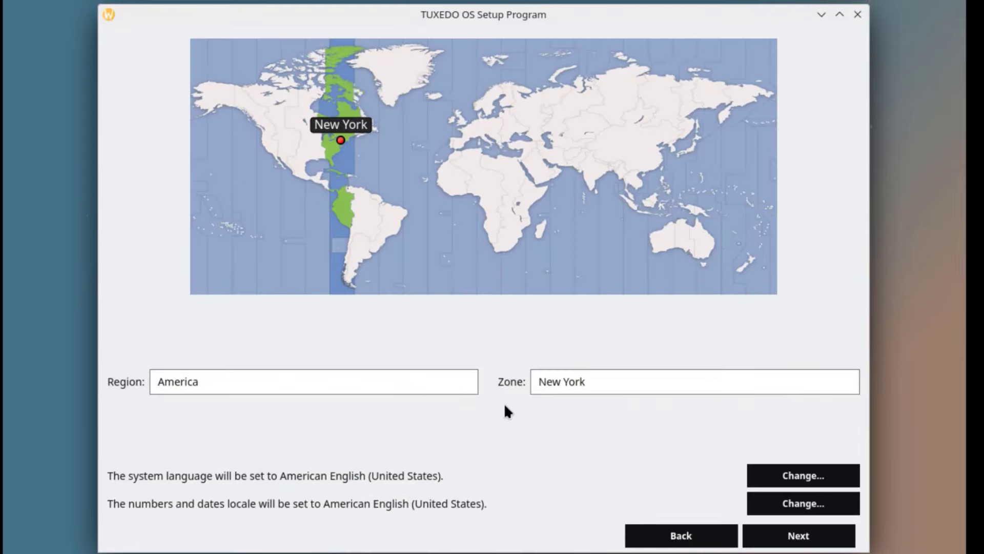
{"action": "left_click", "coordinate": [798, 535]}
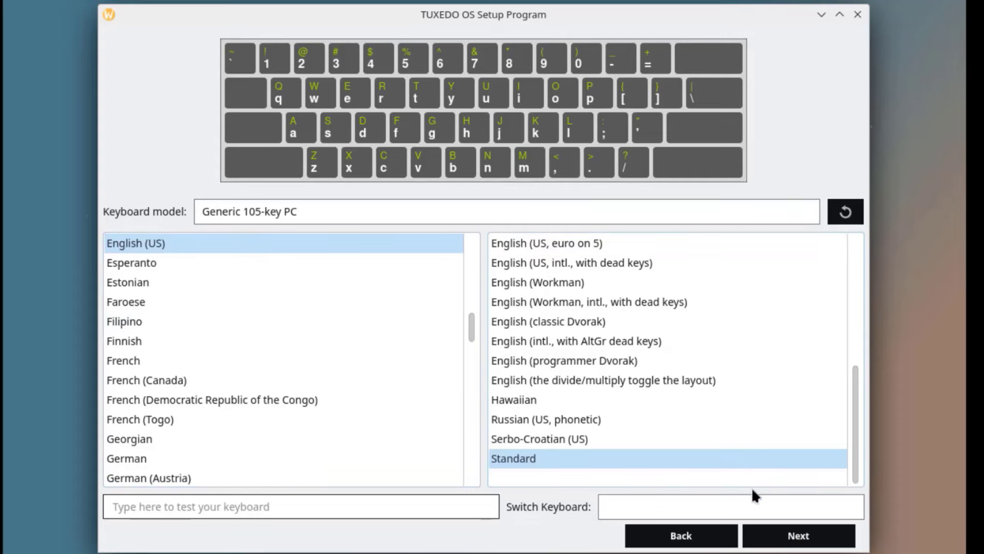
{"action": "left_click", "coordinate": [798, 535]}
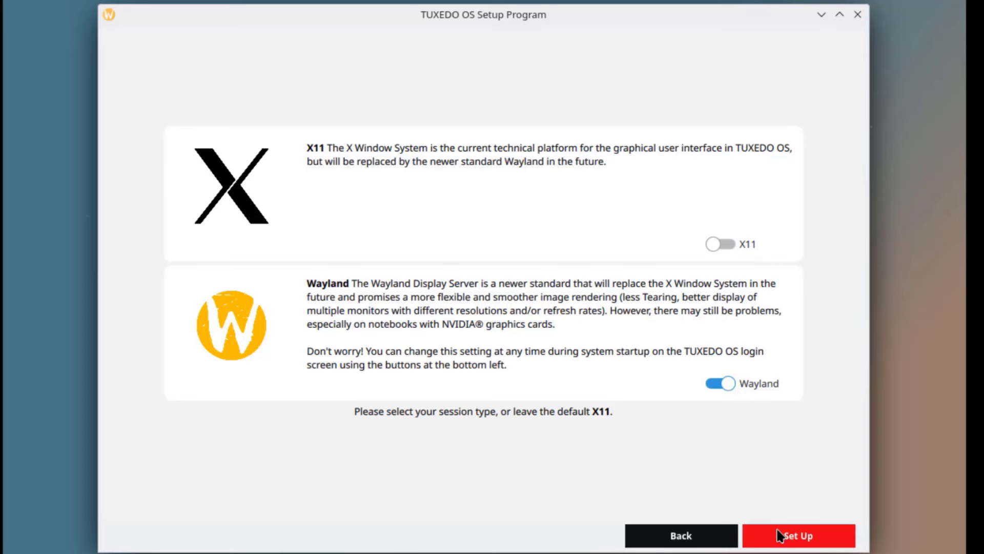
{"action": "left_click", "coordinate": [809, 542]}
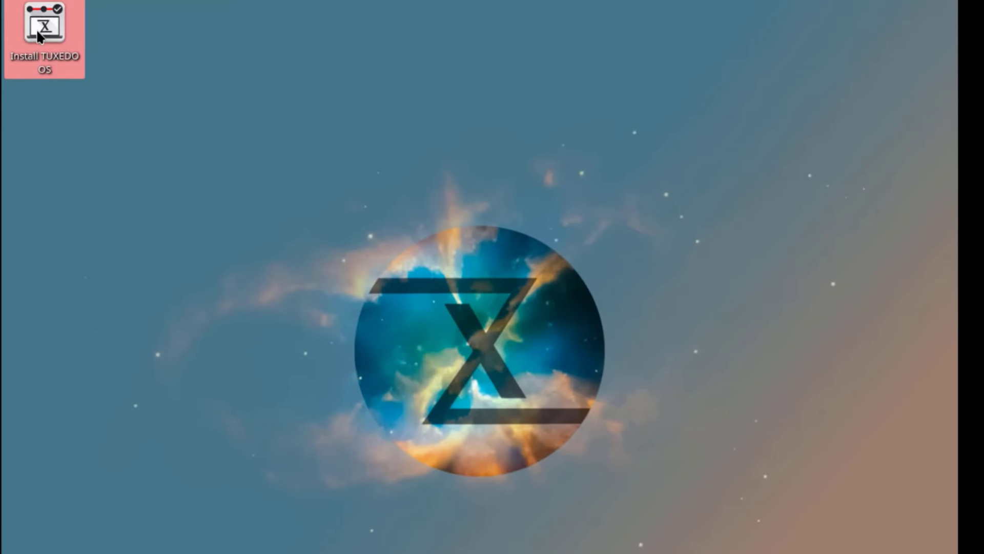
- Launch the TUXEDO OS installer and choose to erase the entire disk
{"action": "left_click", "coordinate": [37, 43]}
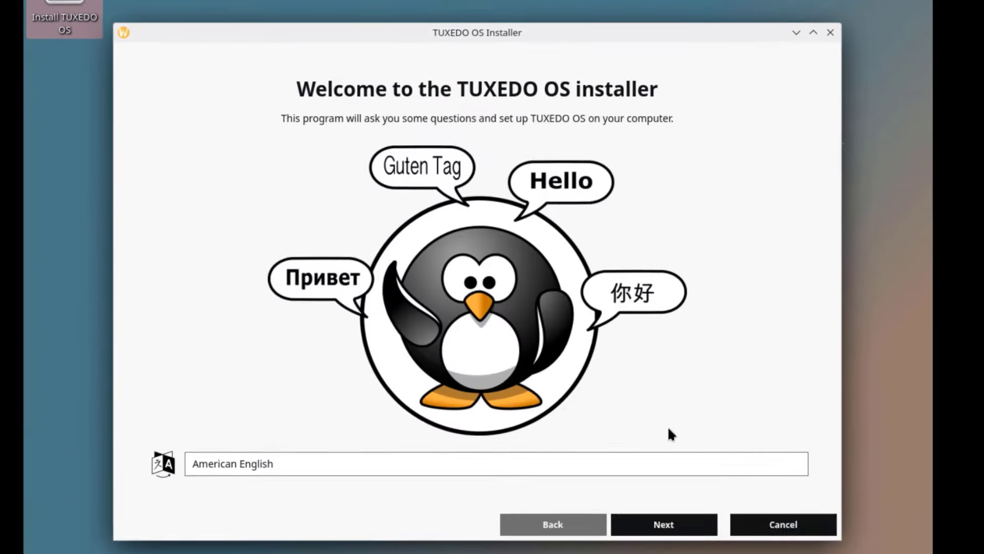
{"action": "left_click", "coordinate": [669, 525]}
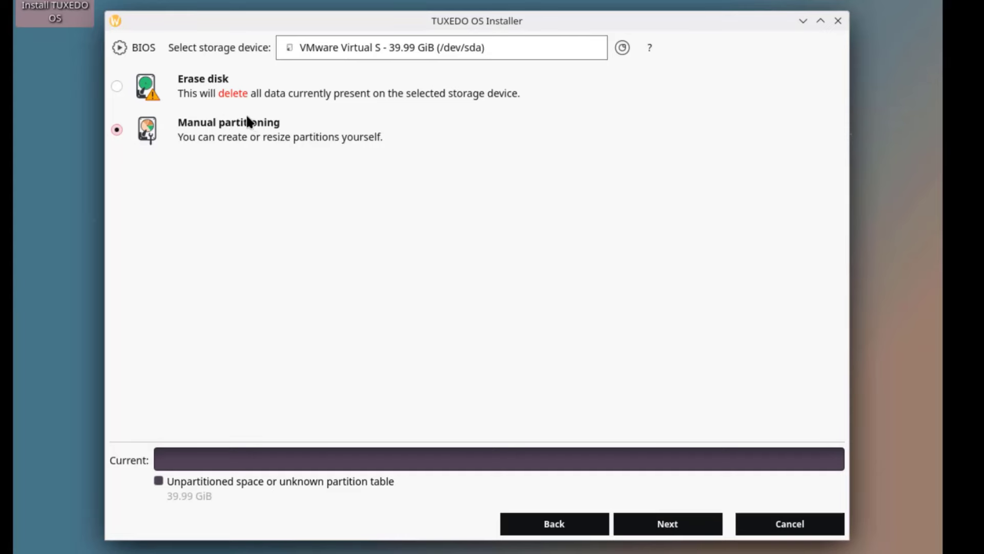
{"action": "left_click", "coordinate": [113, 86]}
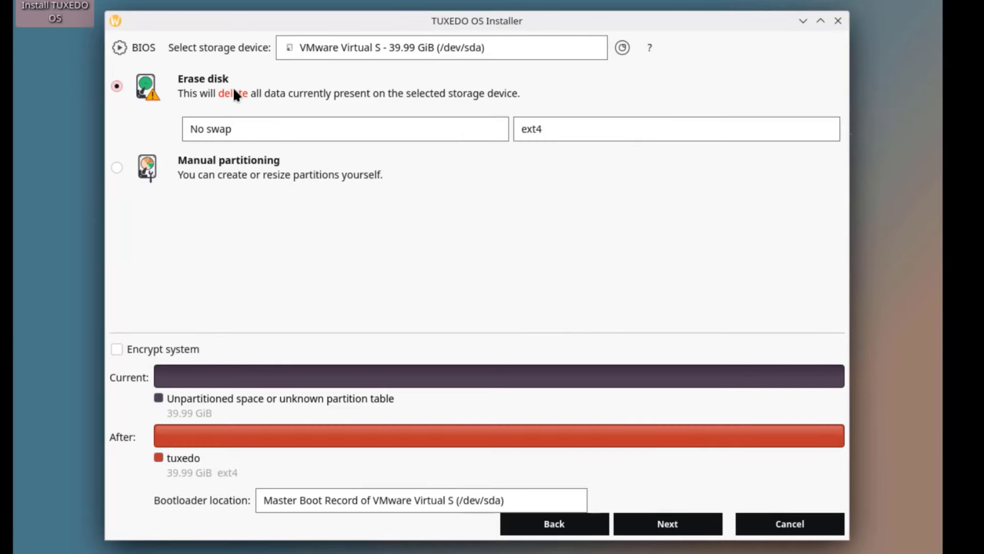
- Keep No swap, ext4 filesystem and Master Boot Record bootloader, then continue to accounts
{"action": "left_click", "coordinate": [245, 132]}
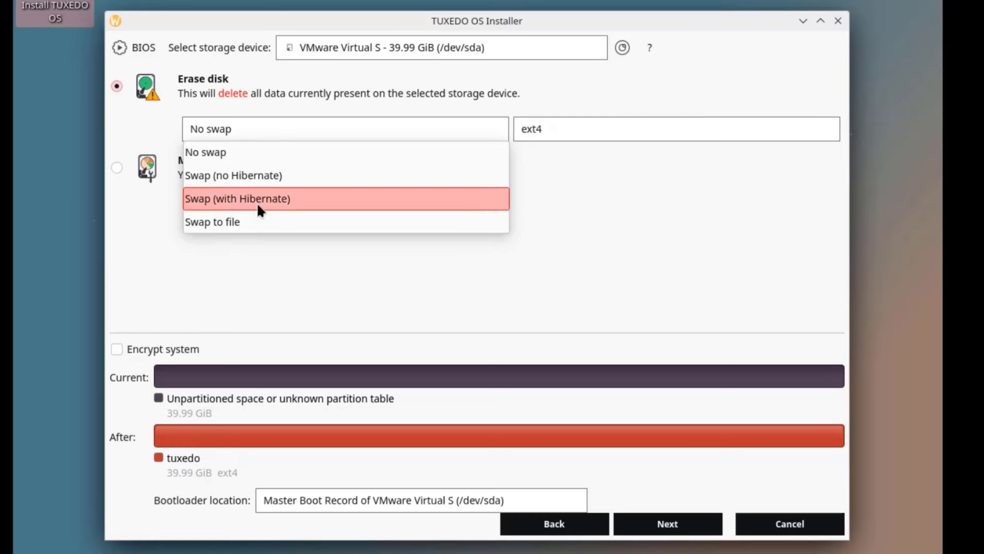
{"action": "left_click", "coordinate": [246, 152]}
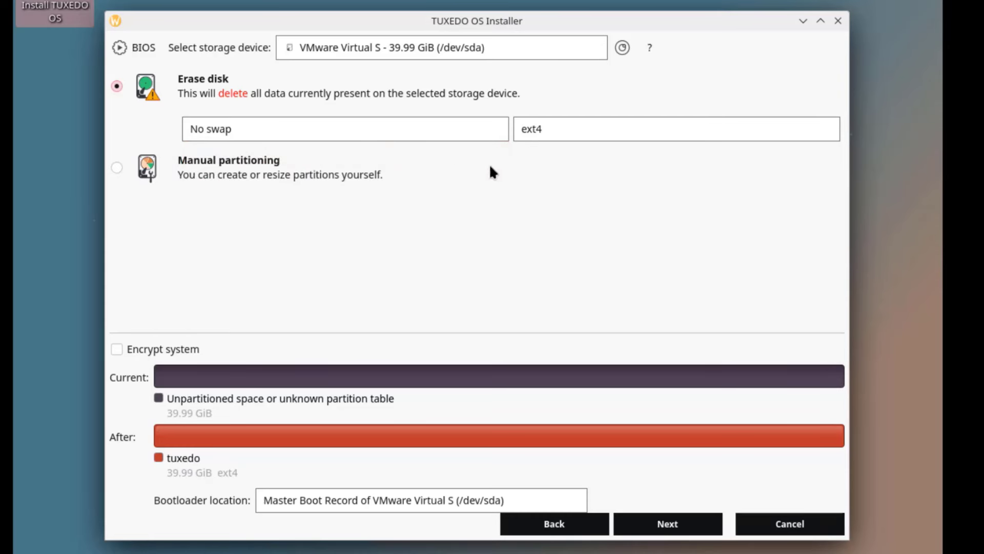
{"action": "left_click", "coordinate": [526, 133]}
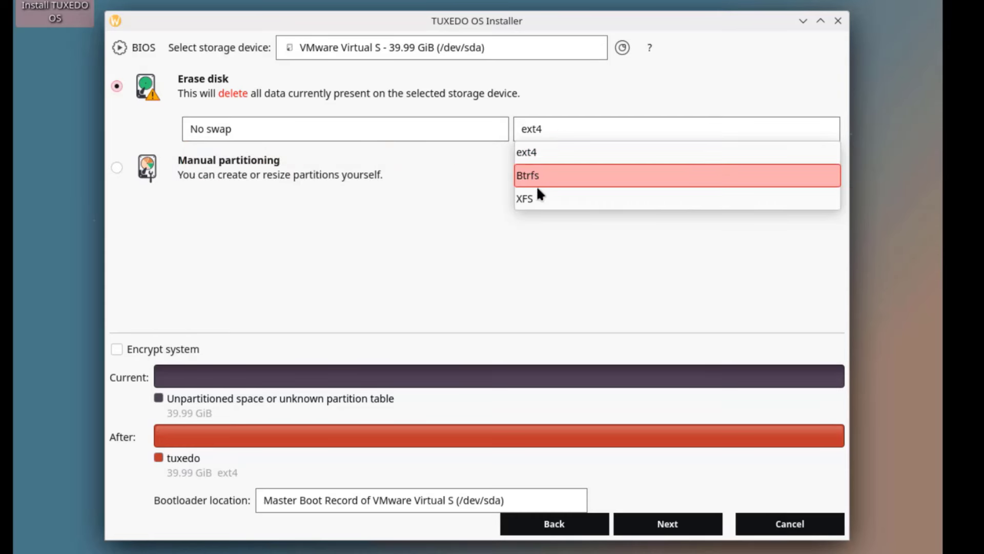
{"action": "left_click", "coordinate": [536, 155]}
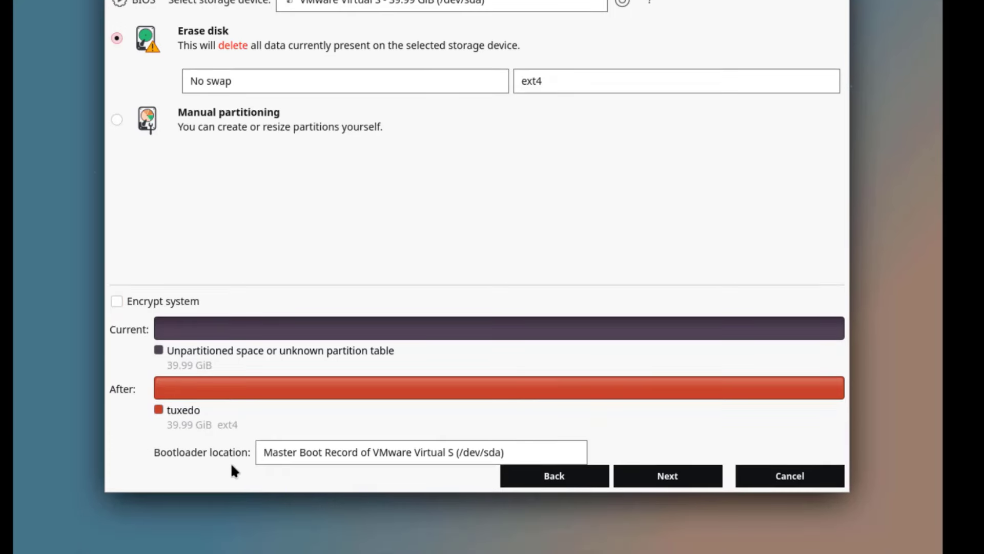
{"action": "left_click", "coordinate": [289, 455]}
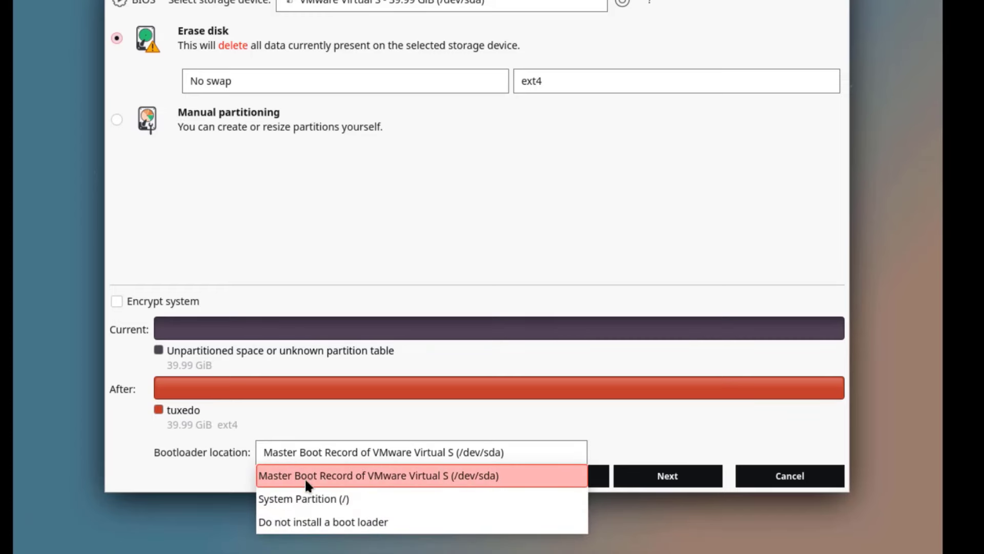
{"action": "left_click", "coordinate": [275, 450]}
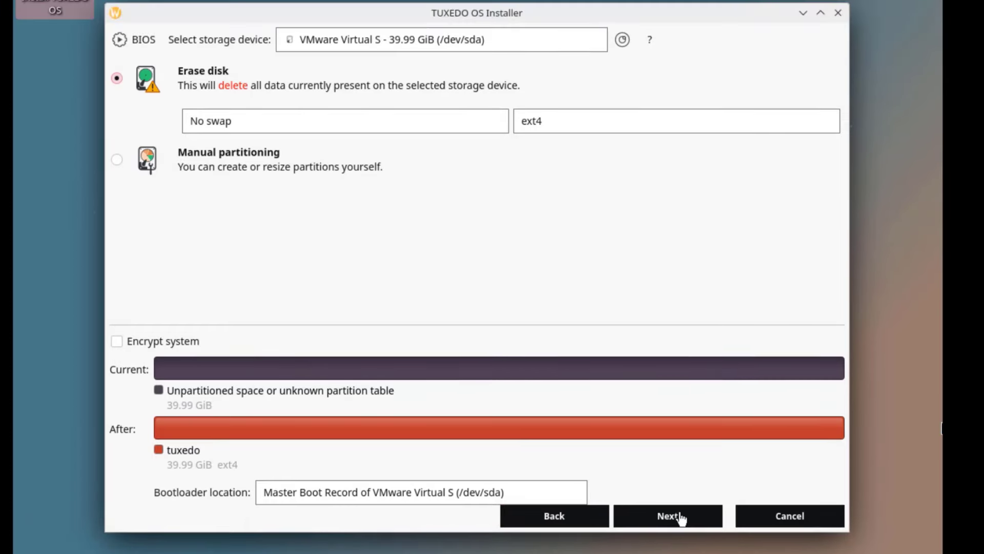
{"action": "left_click", "coordinate": [679, 517]}
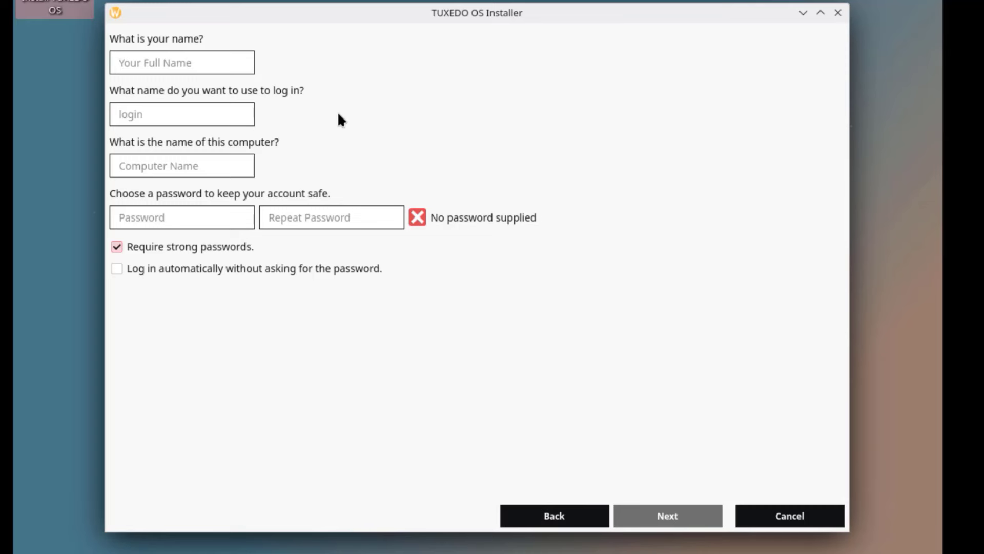
- Enter the user name and password, name the computer 'TuxedoVM', and disable strong-password checking
{"action": "type", "text": "john"}
{"action": "left_click_drag", "start_coordinate": [116, 166], "coordinate": [258, 179]}
{"action": "type", "text": "TuxedoVM"}
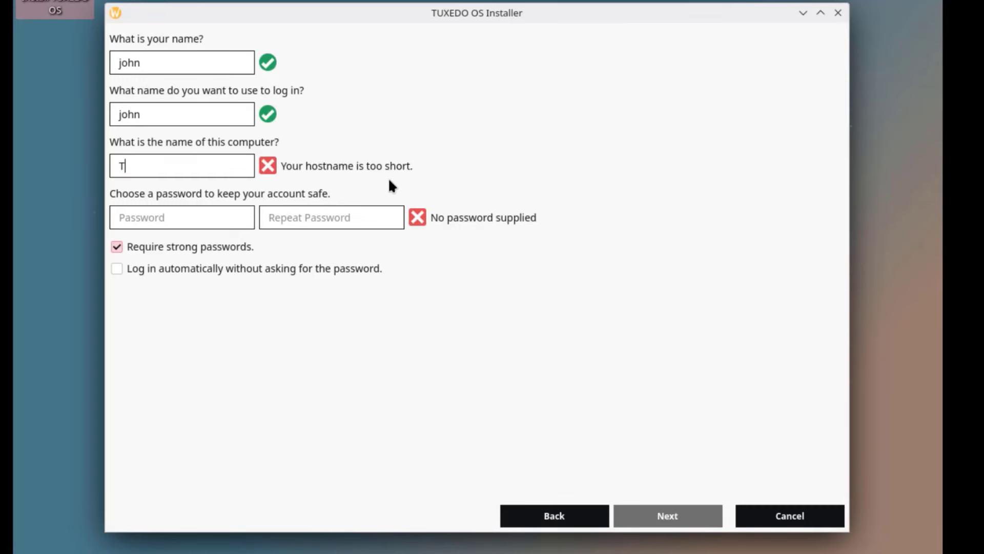
{"action": "left_click", "coordinate": [165, 217]}
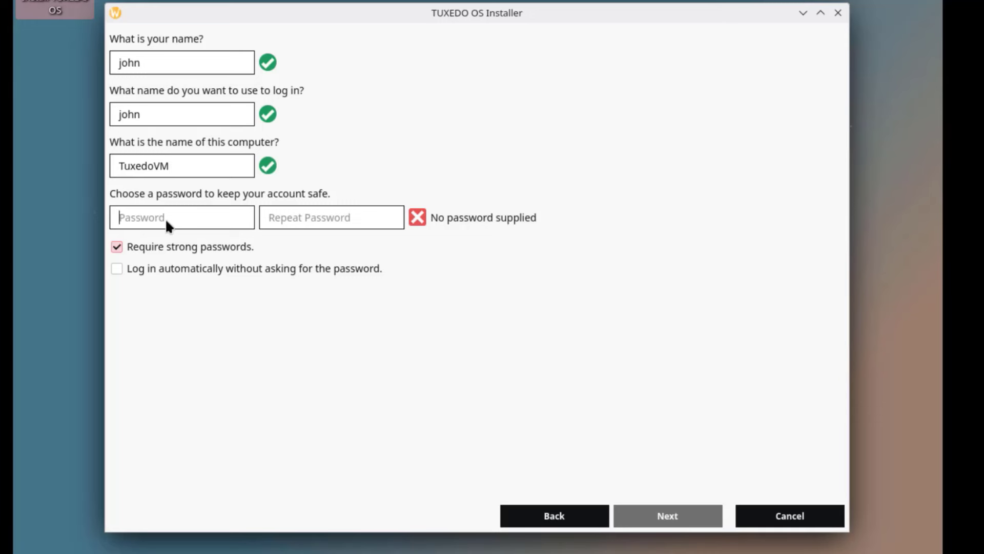
{"action": "key", "text": "Tab"}
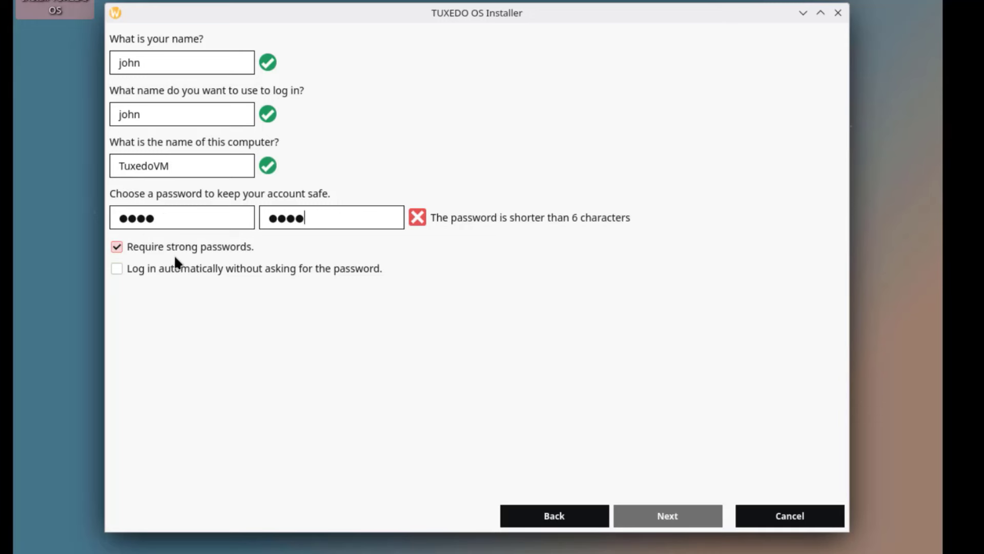
{"action": "left_click", "coordinate": [117, 247]}
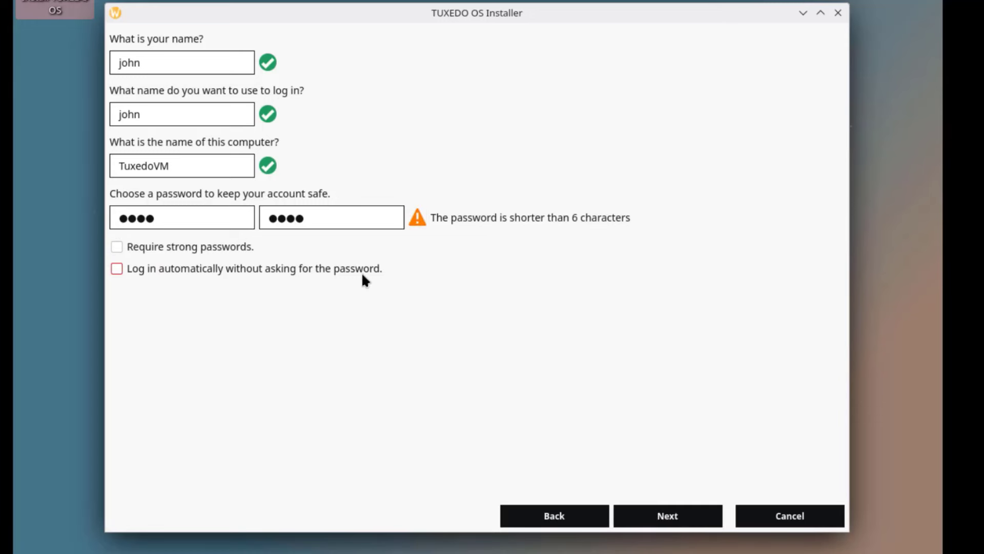
- Keep the Wayland session, pass the summary, and confirm Install Now
{"action": "left_click", "coordinate": [677, 515]}
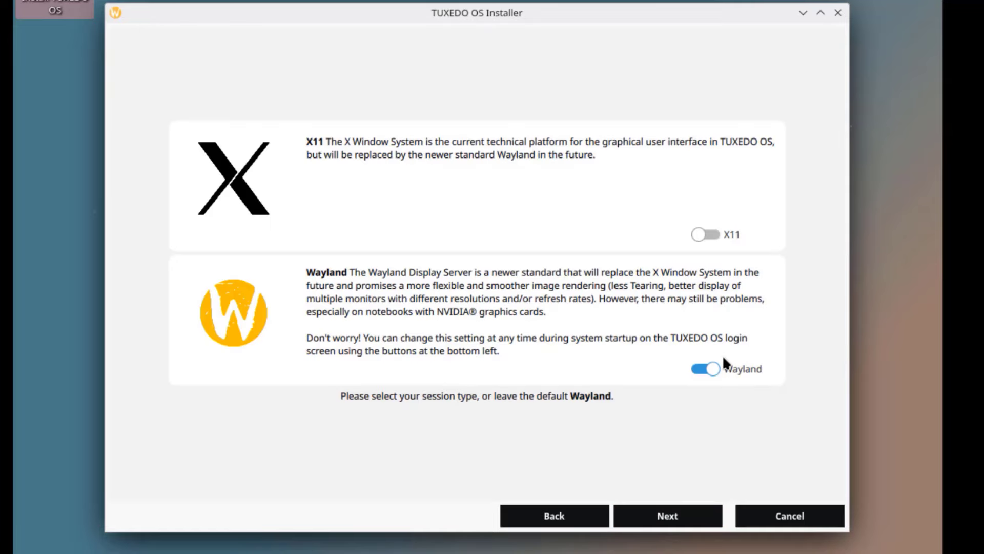
{"action": "left_click", "coordinate": [678, 514]}
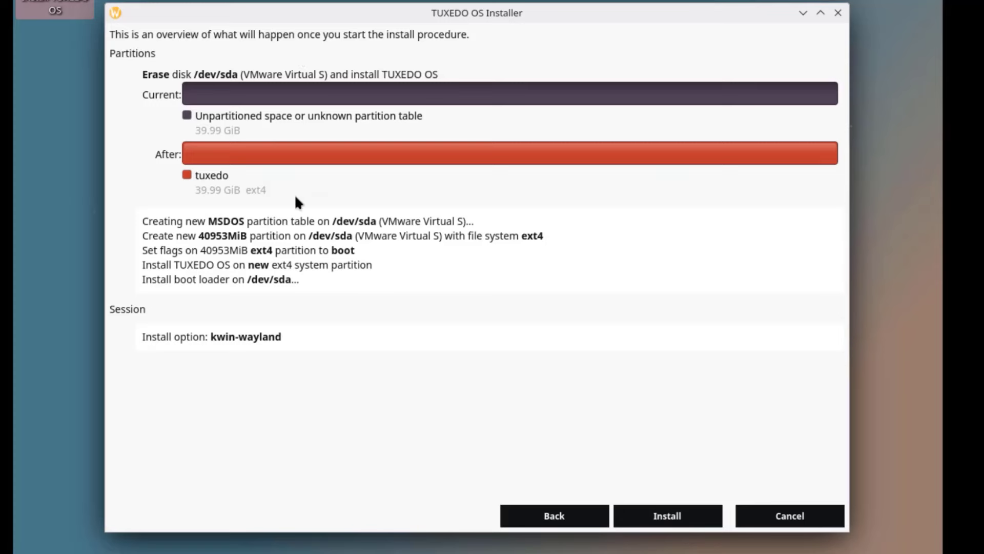
{"action": "left_click", "coordinate": [666, 515]}
{"action": "left_click", "coordinate": [509, 303]}
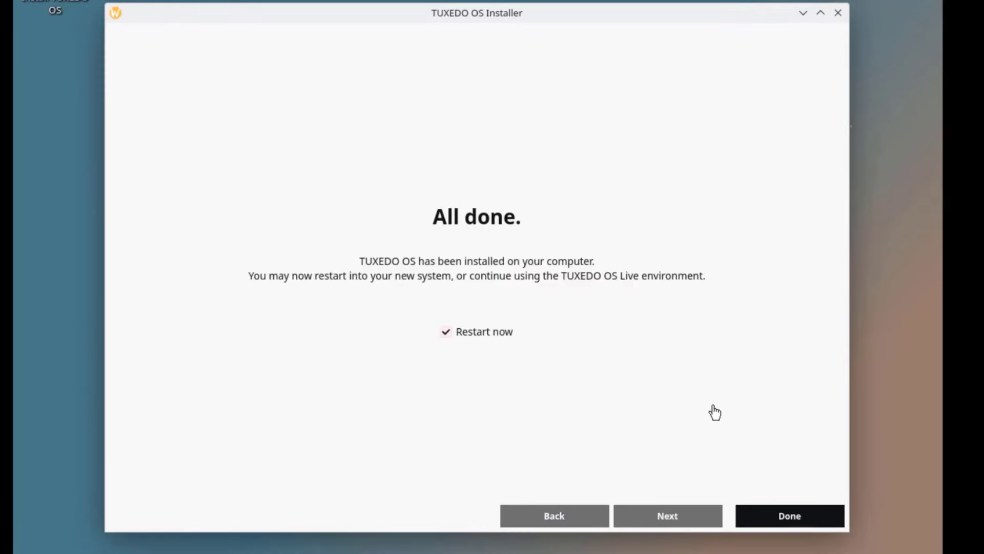
- Restart into the installed system and log in with the Plasma (Wayland) session
{"action": "left_click", "coordinate": [750, 513]}
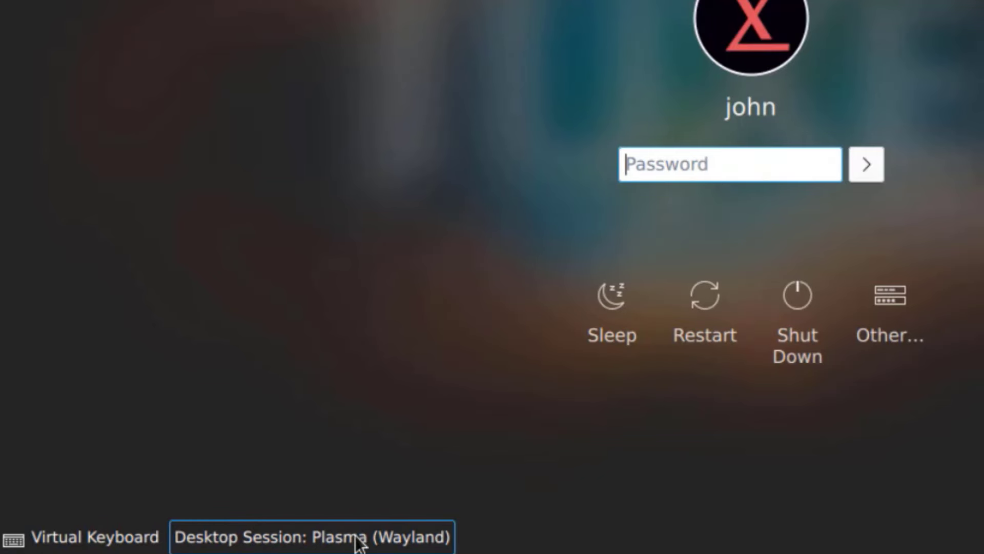
{"action": "left_click", "coordinate": [385, 542]}
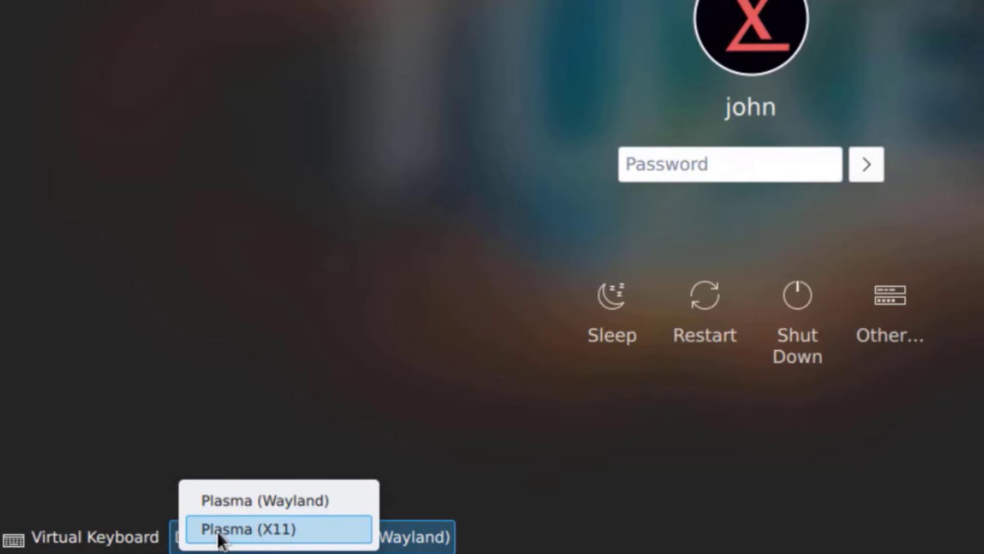
{"action": "left_click", "coordinate": [490, 530]}
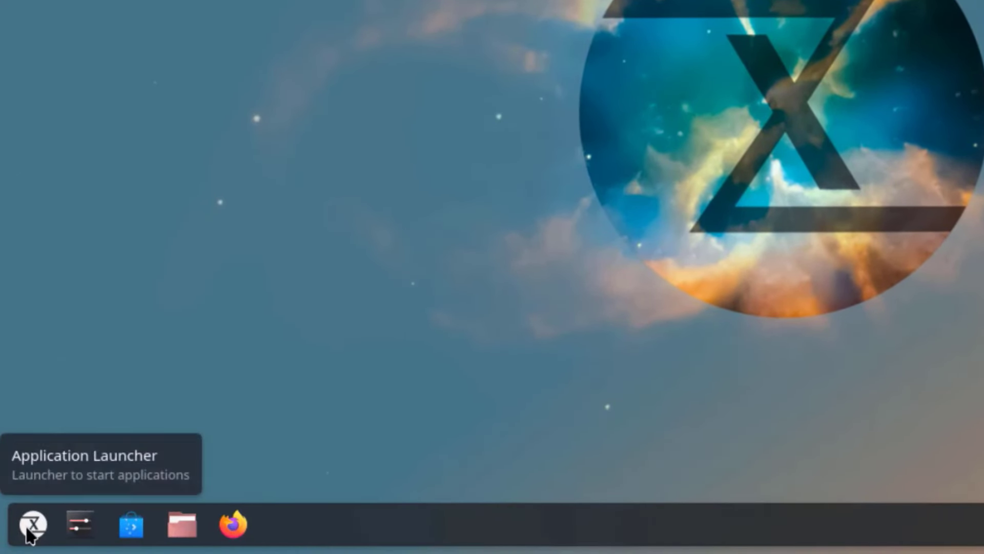
- Show All Applications in the launcher and scroll through the A–Z list
{"action": "left_click", "coordinate": [28, 530]}
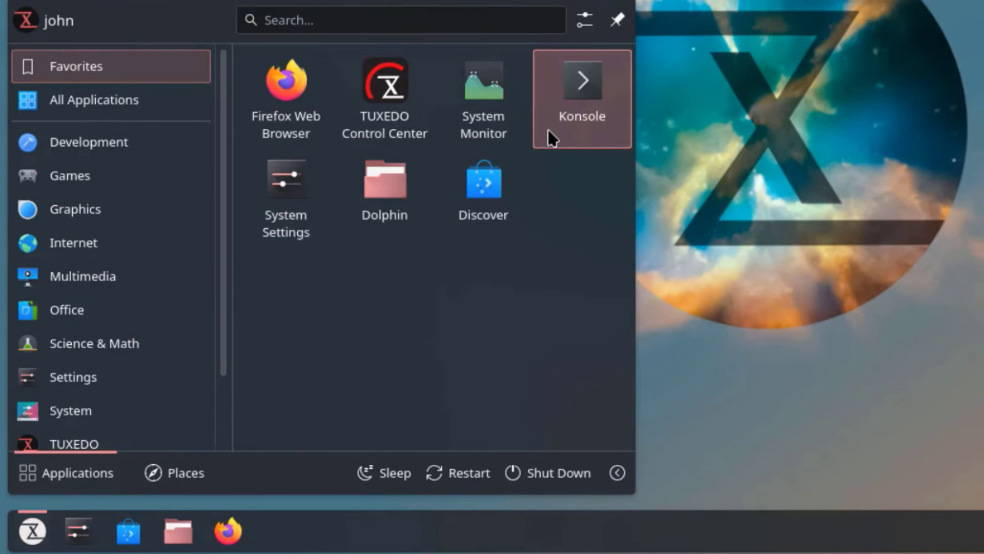
{"action": "mouse_move", "coordinate": [76, 99]}
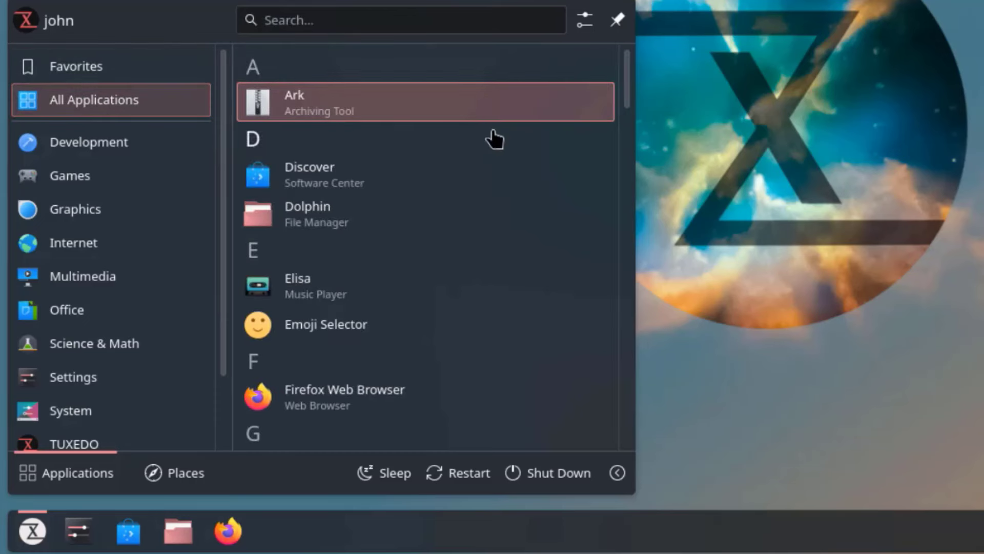
{"action": "scroll", "coordinate": [338, 197], "scroll_direction": "down", "scroll_amount": 1}
{"action": "scroll", "coordinate": [340, 199], "scroll_direction": "down", "scroll_amount": 3}
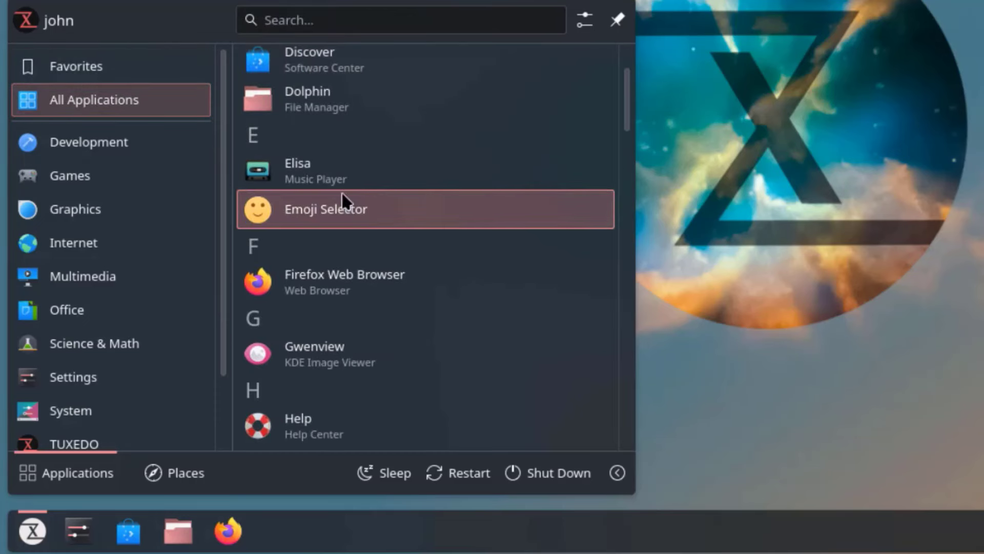
{"action": "scroll", "coordinate": [346, 267], "scroll_direction": "down", "scroll_amount": 2}
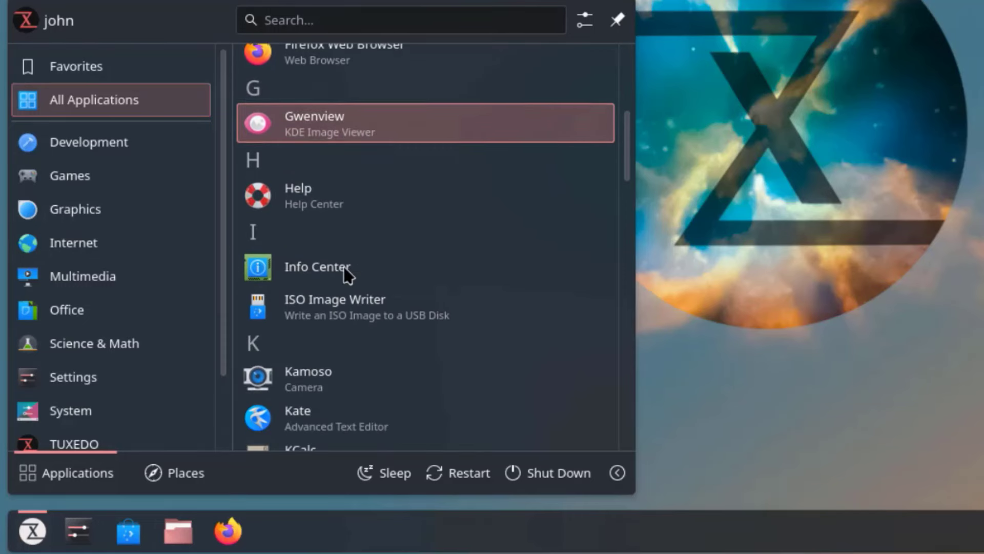
{"action": "scroll", "coordinate": [320, 313], "scroll_direction": "down", "scroll_amount": 3}
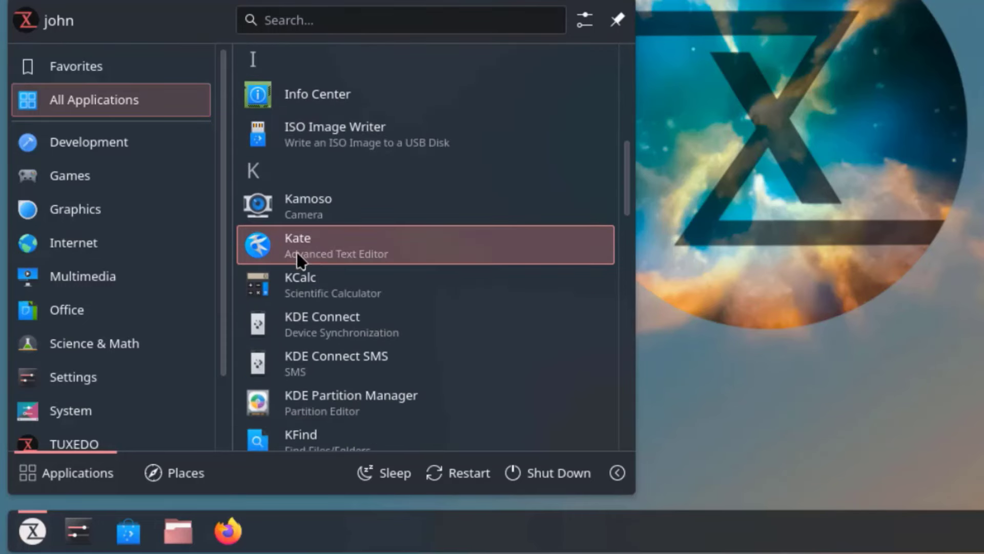
{"action": "scroll", "coordinate": [379, 323], "scroll_direction": "down", "scroll_amount": 3}
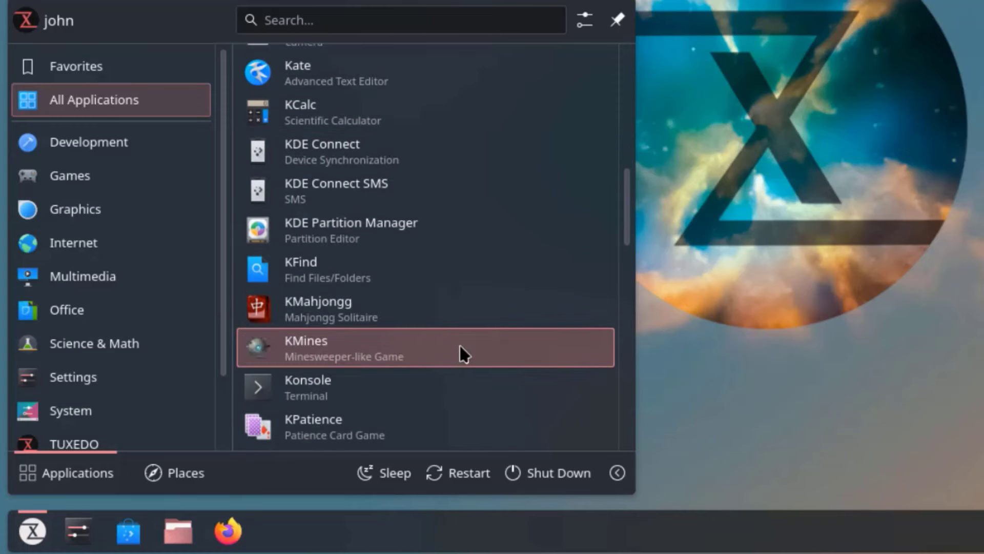
{"action": "scroll", "coordinate": [460, 347], "scroll_direction": "down", "scroll_amount": 3}
{"action": "scroll", "coordinate": [464, 353], "scroll_direction": "down", "scroll_amount": 2}
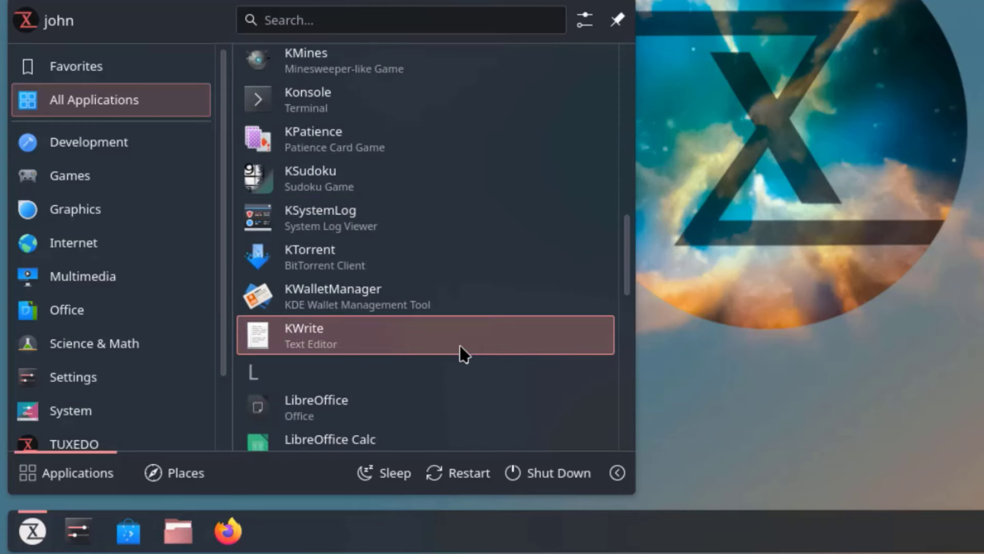
{"action": "scroll", "coordinate": [463, 354], "scroll_direction": "down", "scroll_amount": 2}
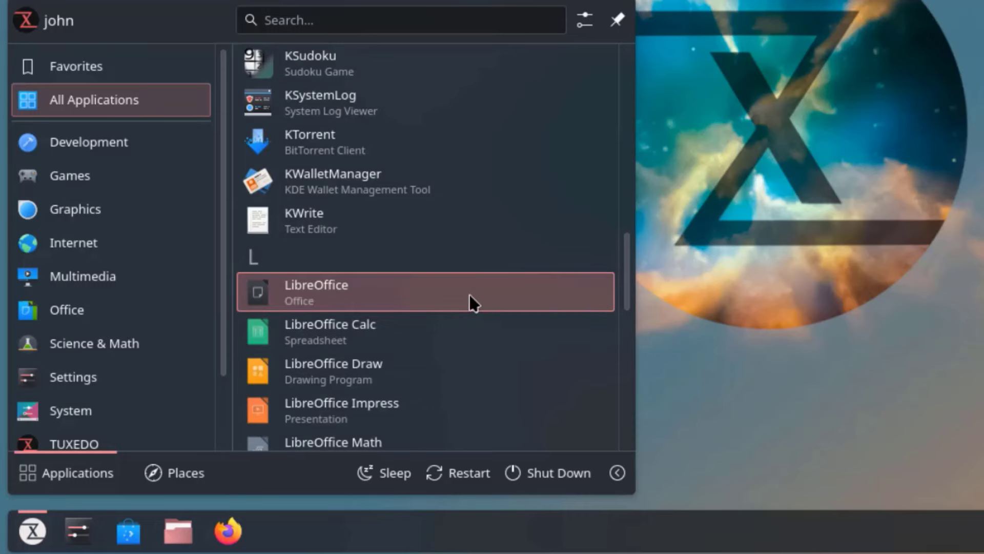
{"action": "scroll", "coordinate": [317, 169], "scroll_direction": "down", "scroll_amount": 1}
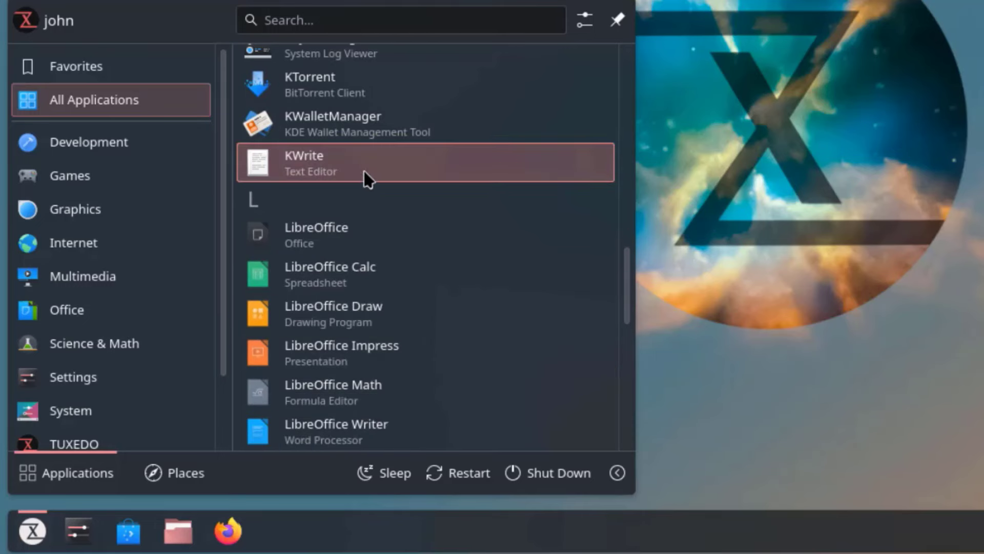
- Browse the Development, Games, Graphics, Internet, Multimedia and Office launcher categories
{"action": "left_click", "coordinate": [103, 134]}
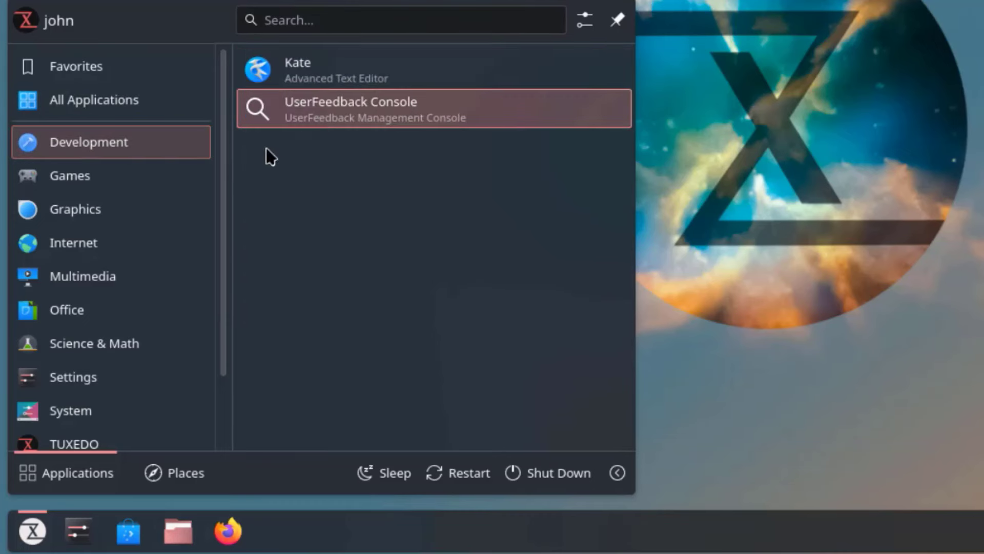
{"action": "left_click", "coordinate": [104, 168]}
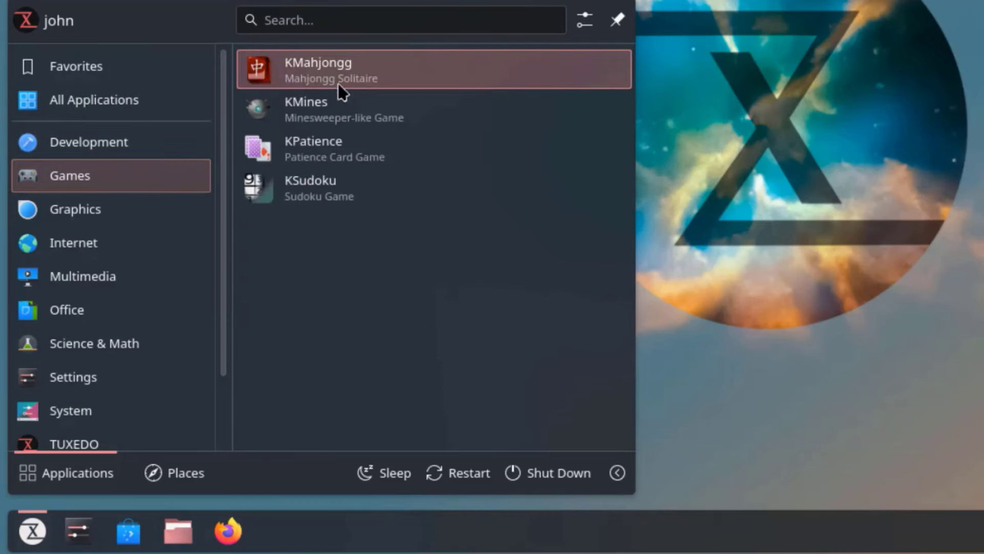
{"action": "left_click", "coordinate": [136, 219]}
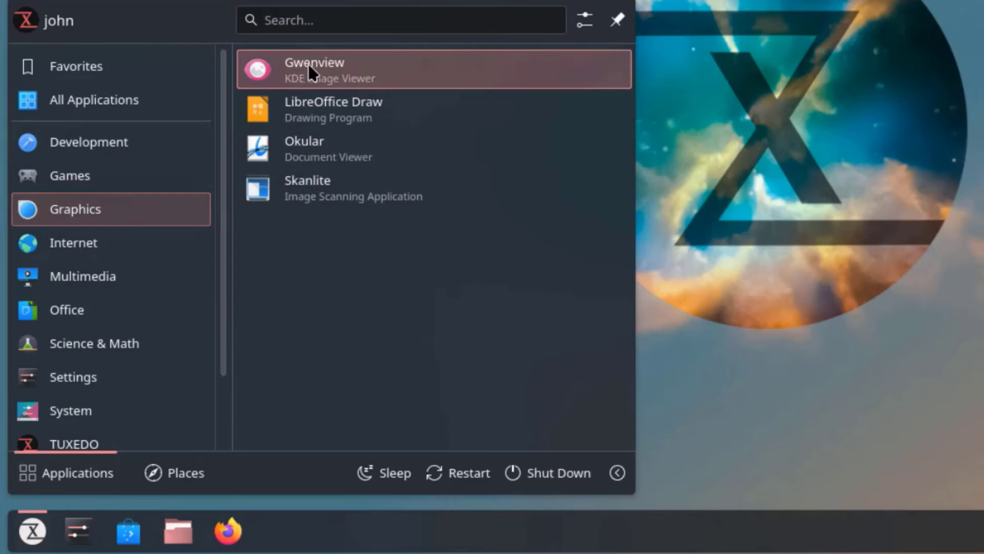
{"action": "left_click", "coordinate": [205, 236]}
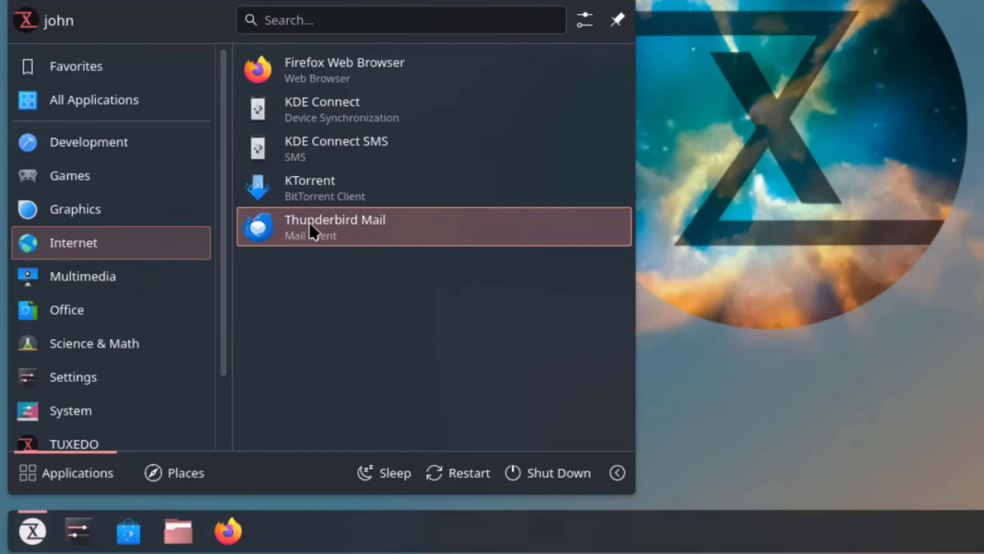
{"action": "left_click", "coordinate": [117, 285]}
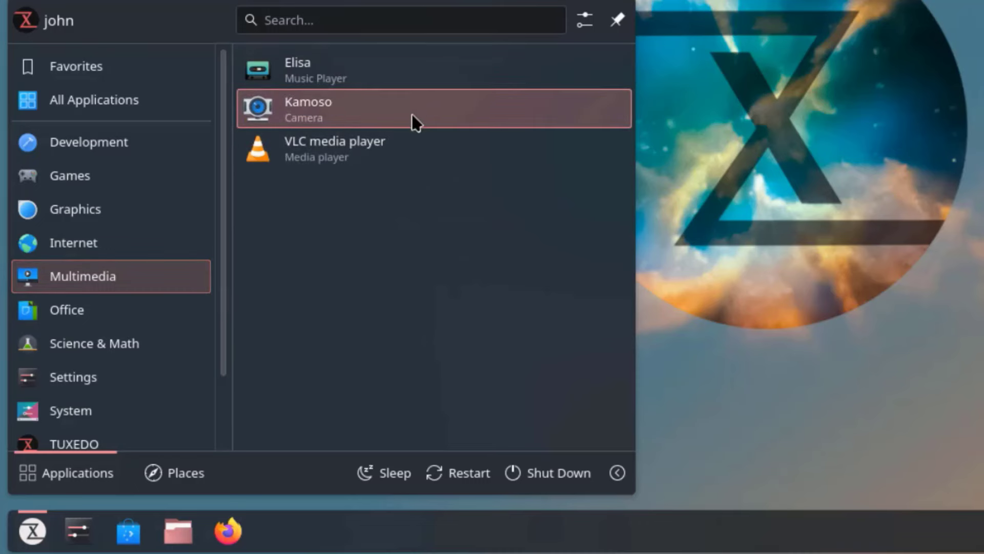
{"action": "left_click", "coordinate": [110, 309]}
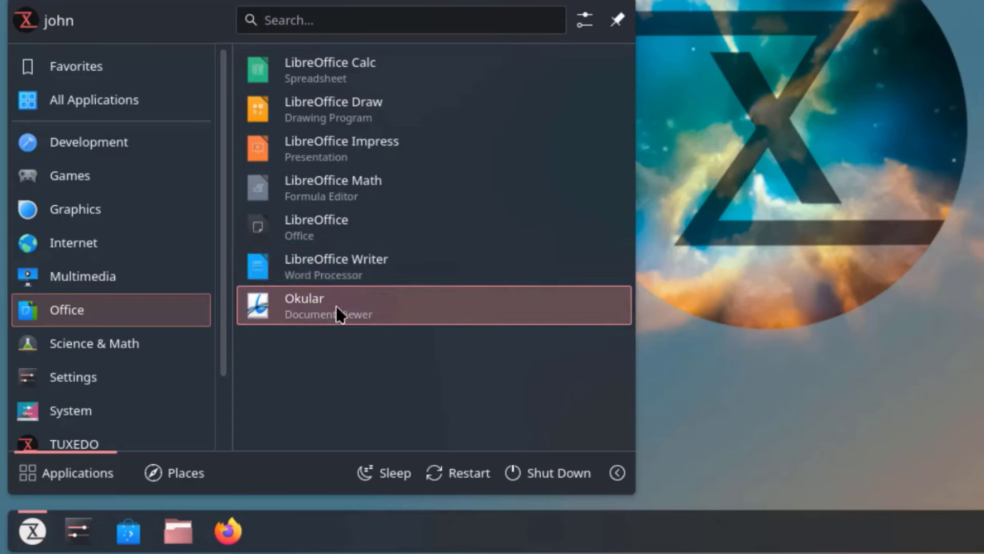
- Browse the System and Utilities categories, then launch TUXEDO Control Center from TUXEDO
{"action": "mouse_move", "coordinate": [194, 345]}
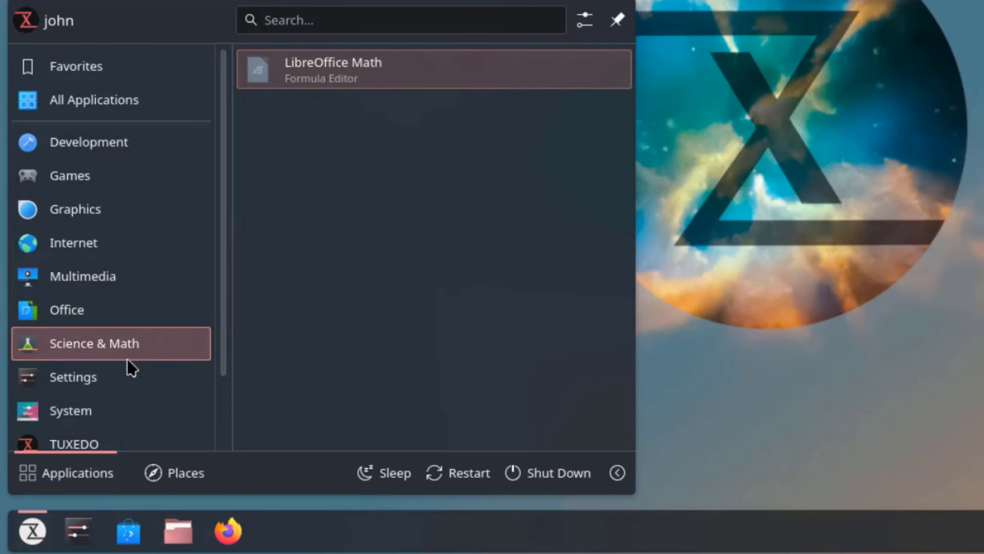
{"action": "scroll", "coordinate": [132, 359], "scroll_direction": "down", "scroll_amount": 2}
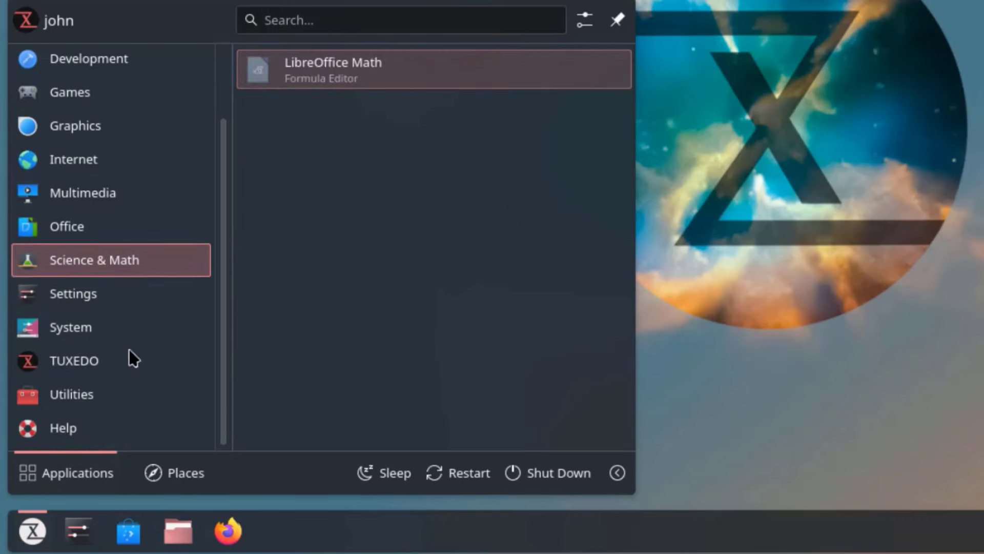
{"action": "mouse_move", "coordinate": [121, 334]}
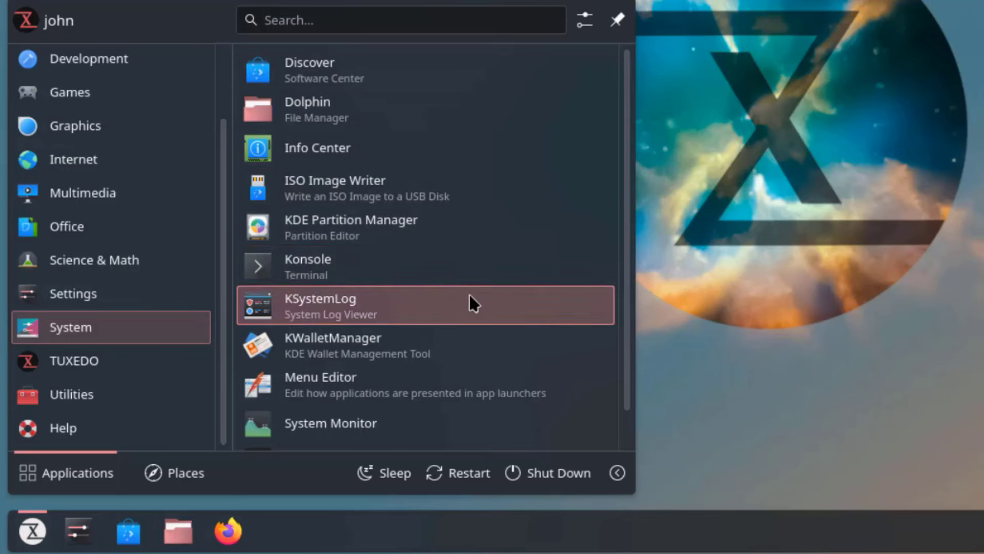
{"action": "scroll", "coordinate": [485, 354], "scroll_direction": "down", "scroll_amount": 1}
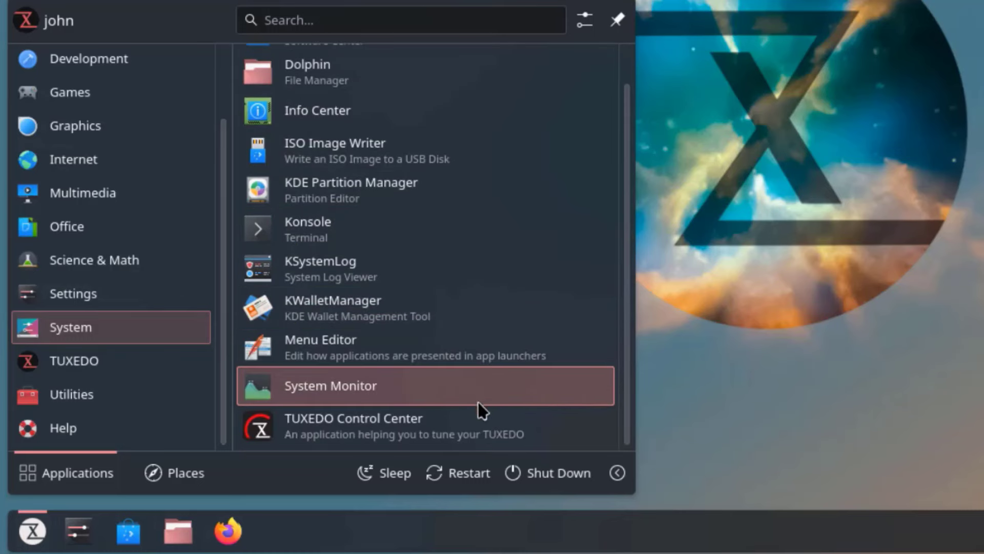
{"action": "mouse_move", "coordinate": [207, 372]}
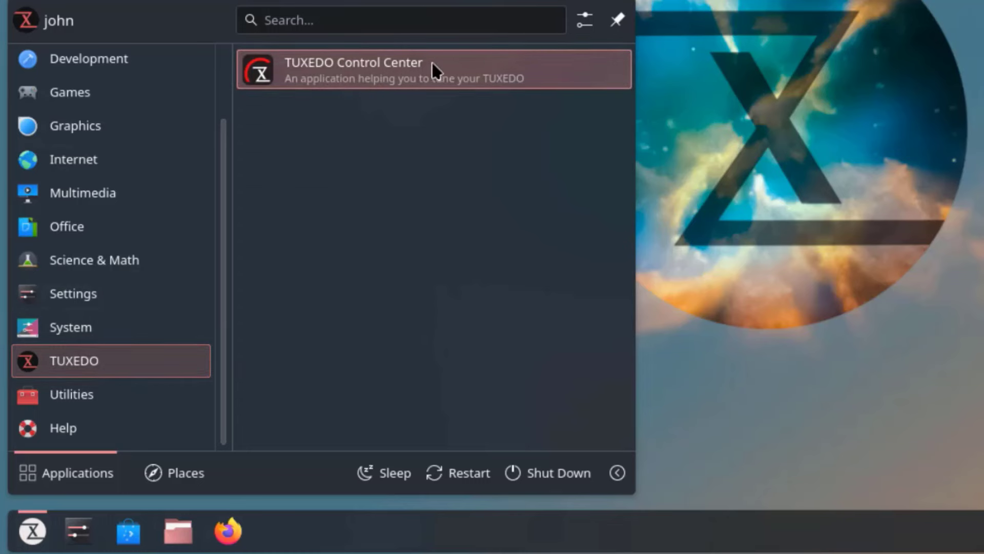
{"action": "mouse_move", "coordinate": [136, 400]}
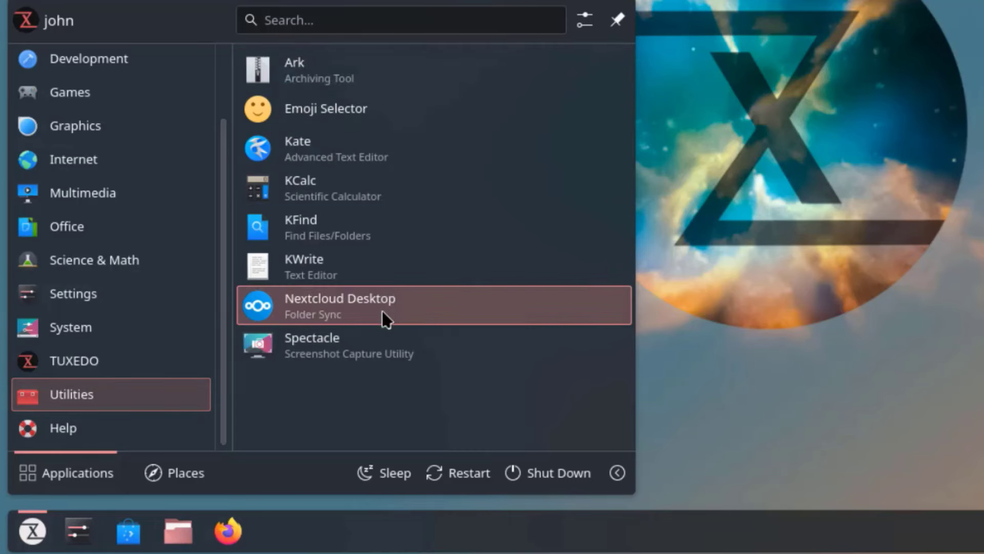
{"action": "mouse_move", "coordinate": [148, 350]}
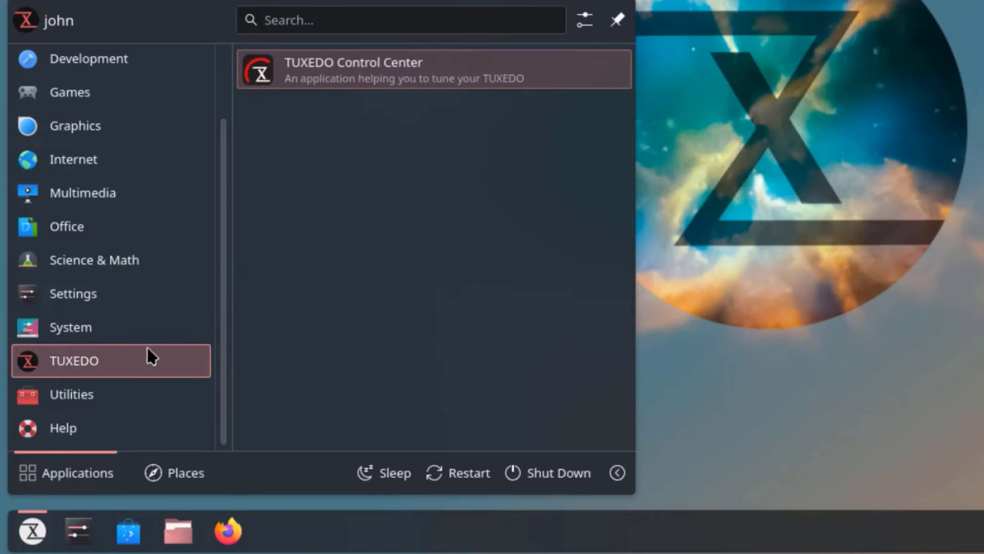
{"action": "left_click", "coordinate": [365, 58]}
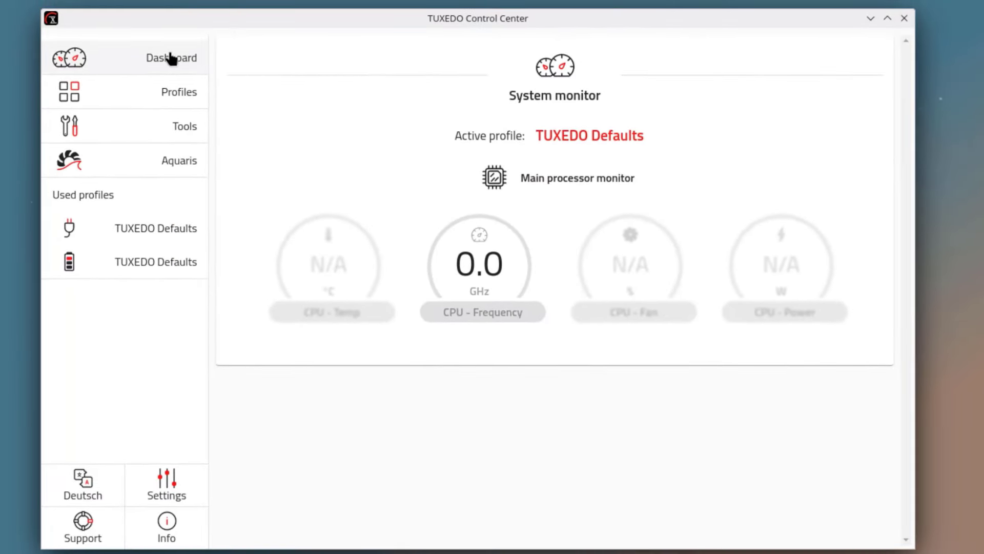
- Open the profiles overview and try its specs, preset, custom, in-use and all filters
{"action": "left_click", "coordinate": [181, 105]}
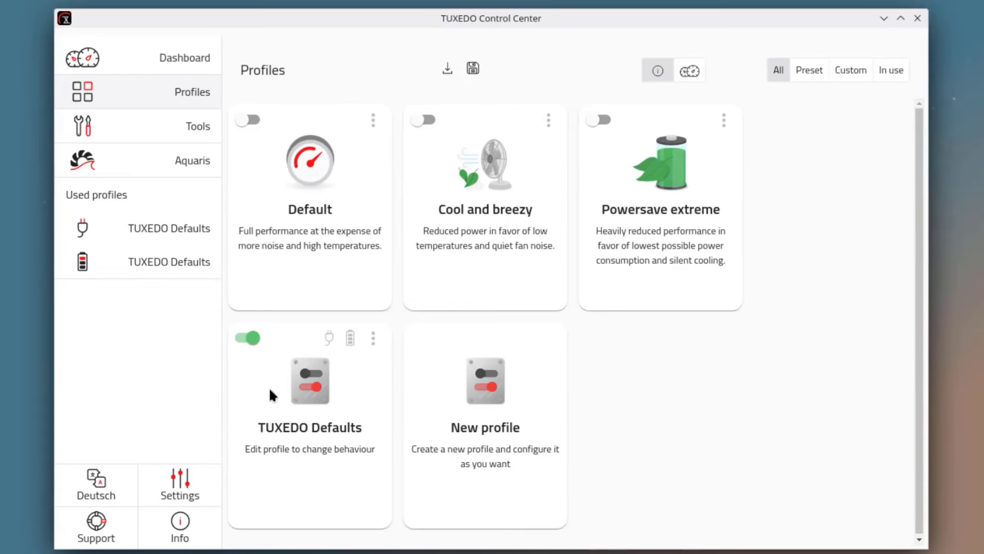
{"action": "left_click", "coordinate": [689, 71]}
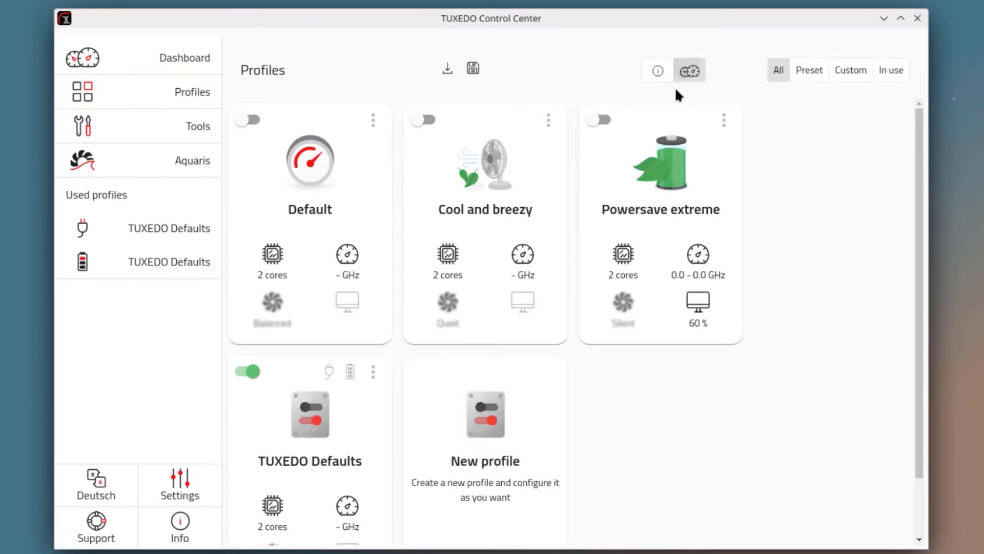
{"action": "left_click", "coordinate": [809, 70]}
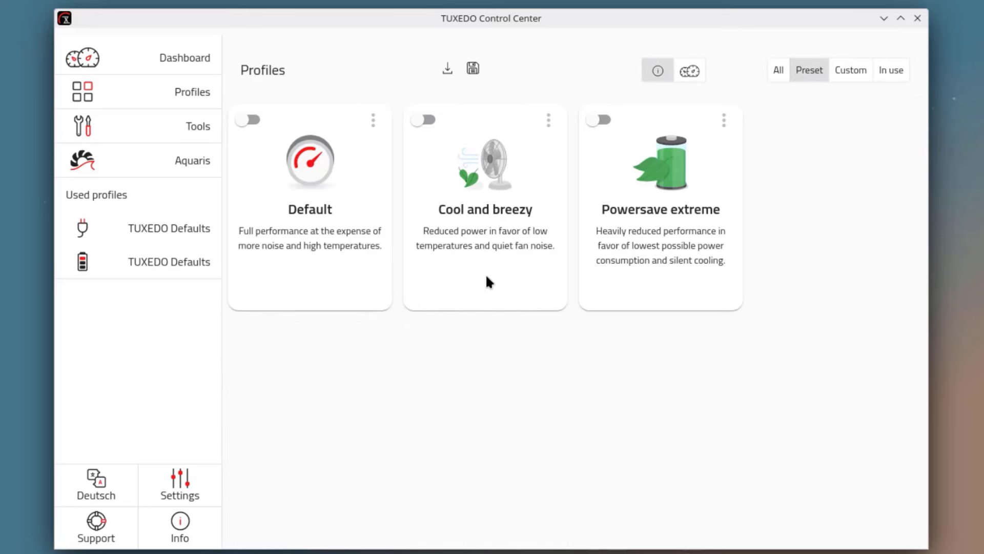
{"action": "left_click", "coordinate": [851, 70]}
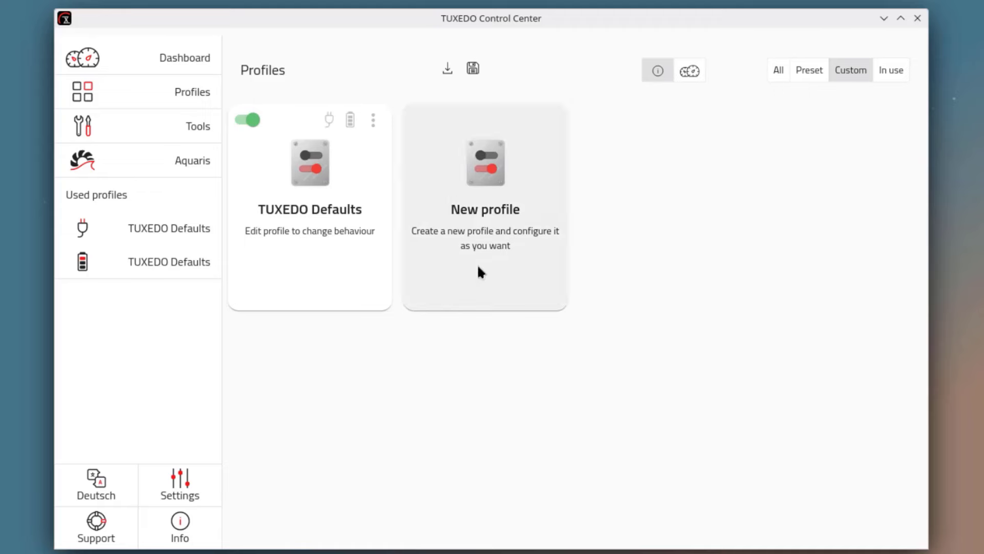
{"action": "left_click", "coordinate": [894, 71]}
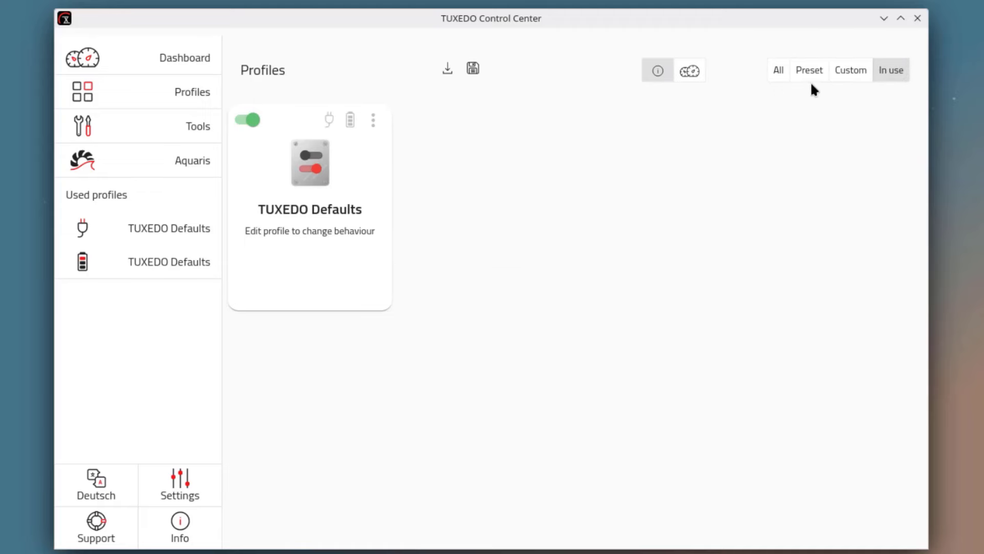
{"action": "left_click", "coordinate": [778, 71]}
- Expand the Crypt Password and Shutdown Timer tools, view Keyboard Backlight, Aquaris, then Info
{"action": "left_click", "coordinate": [197, 129]}
{"action": "left_click", "coordinate": [903, 53]}
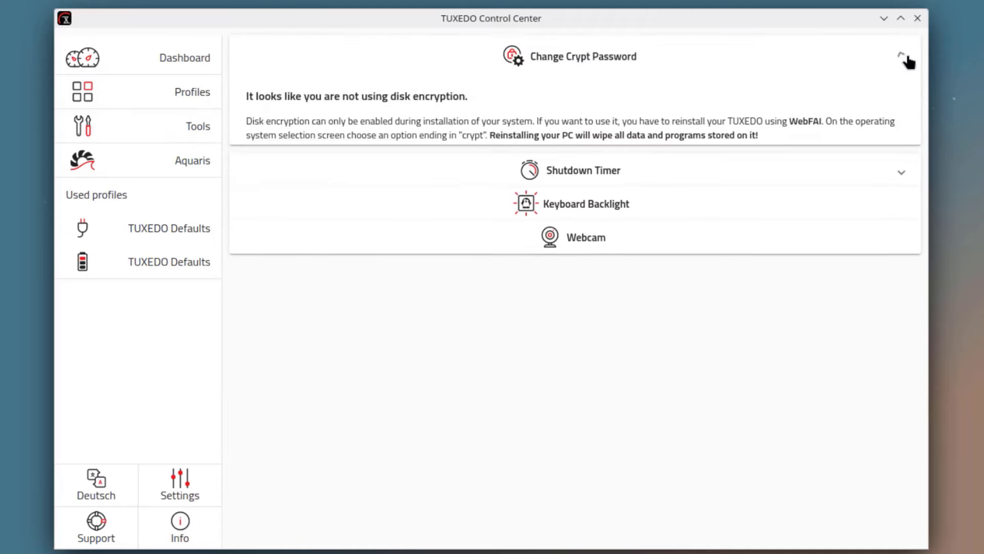
{"action": "left_click", "coordinate": [902, 202]}
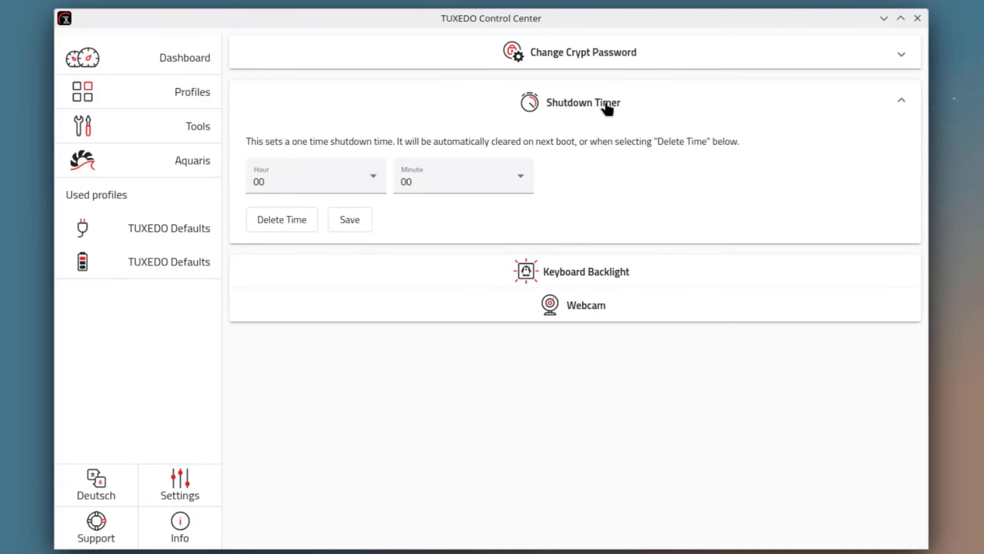
{"action": "left_click", "coordinate": [582, 275]}
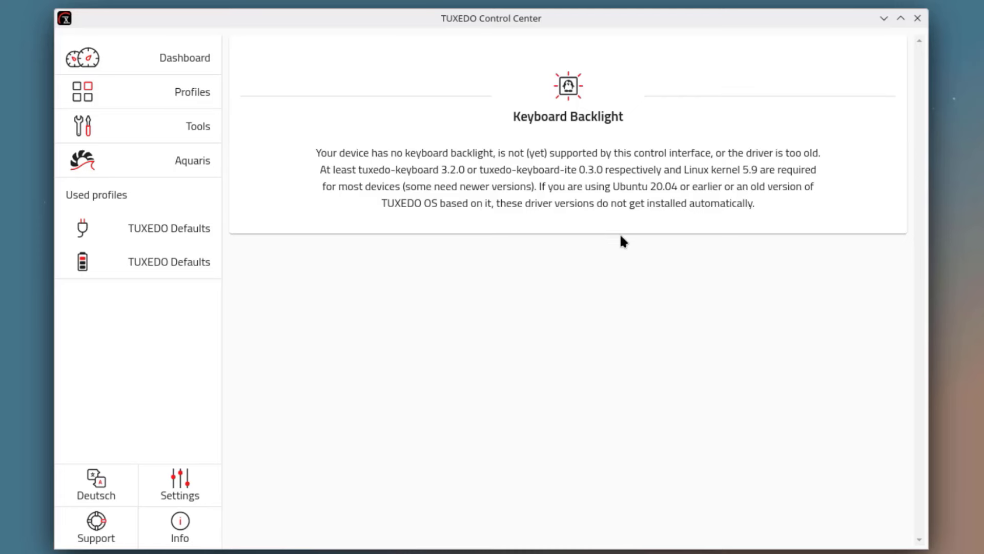
{"action": "left_click", "coordinate": [179, 132]}
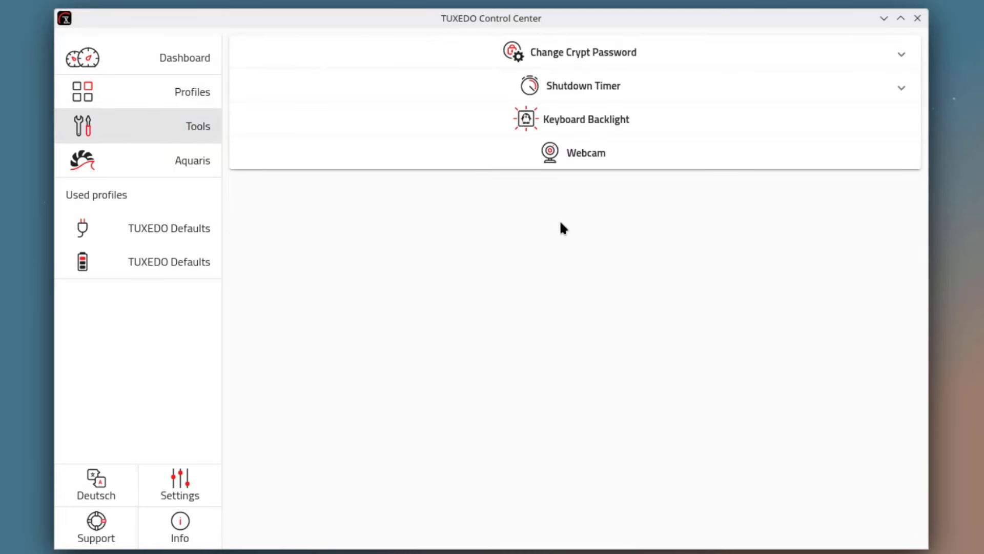
{"action": "left_click", "coordinate": [181, 164]}
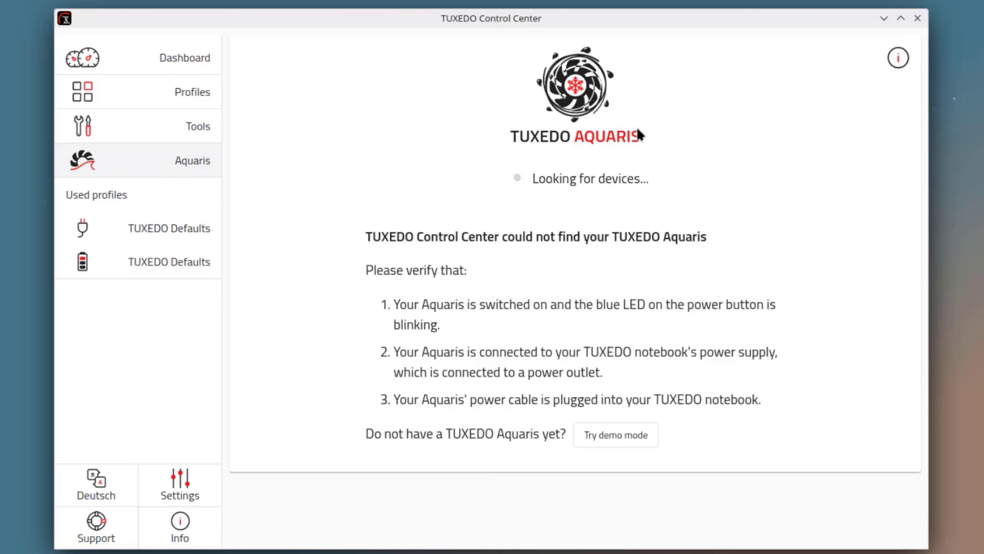
{"action": "left_click", "coordinate": [180, 526]}
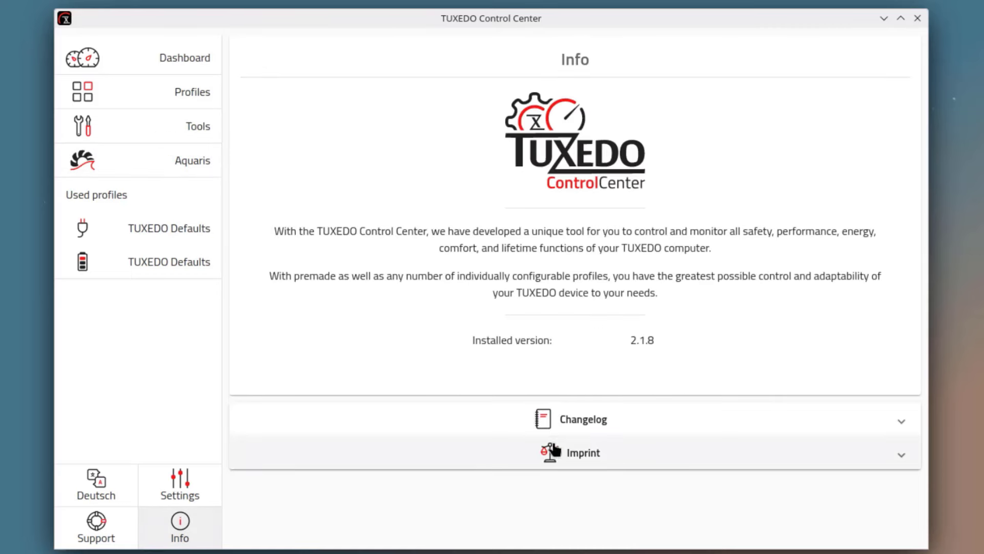
- In Settings, expand Global profile settings and Theme, try Dark and System, then choose Light
{"action": "left_click", "coordinate": [180, 485]}
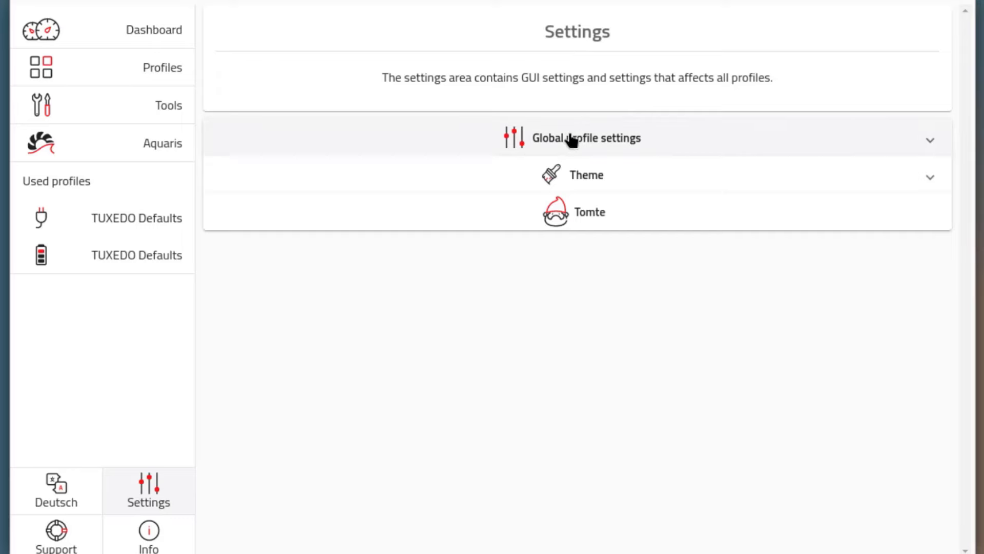
{"action": "left_click", "coordinate": [607, 139]}
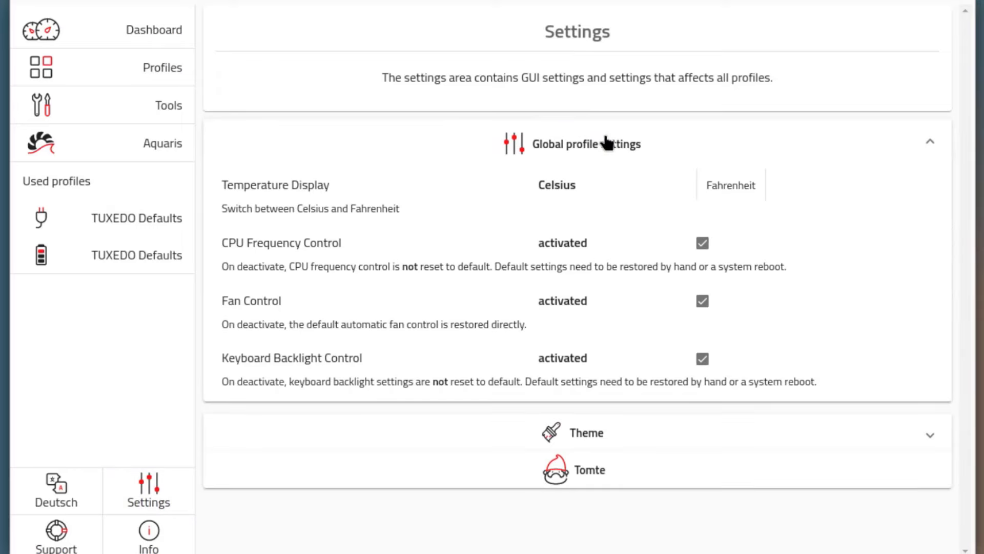
{"action": "left_click", "coordinate": [611, 432]}
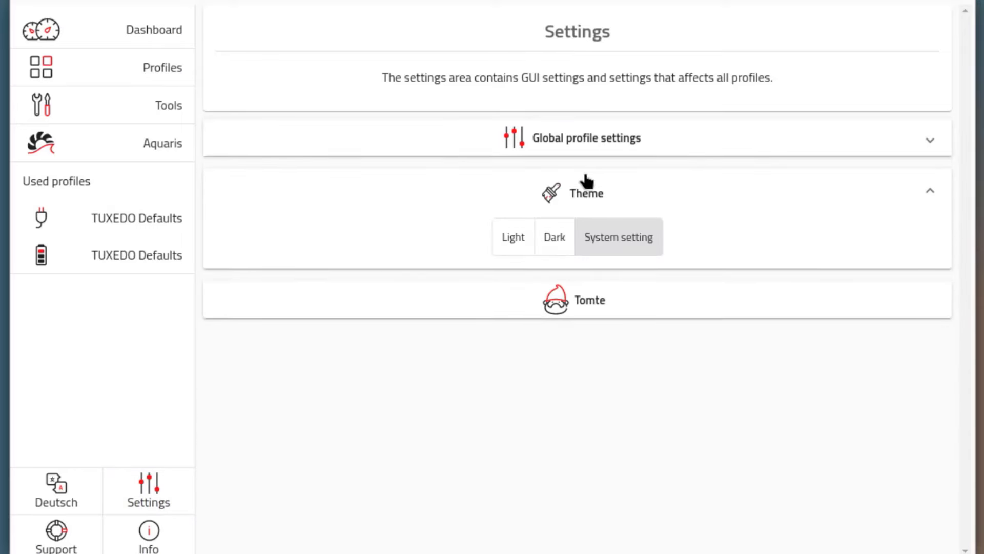
{"action": "left_click", "coordinate": [528, 236]}
{"action": "left_click", "coordinate": [552, 238]}
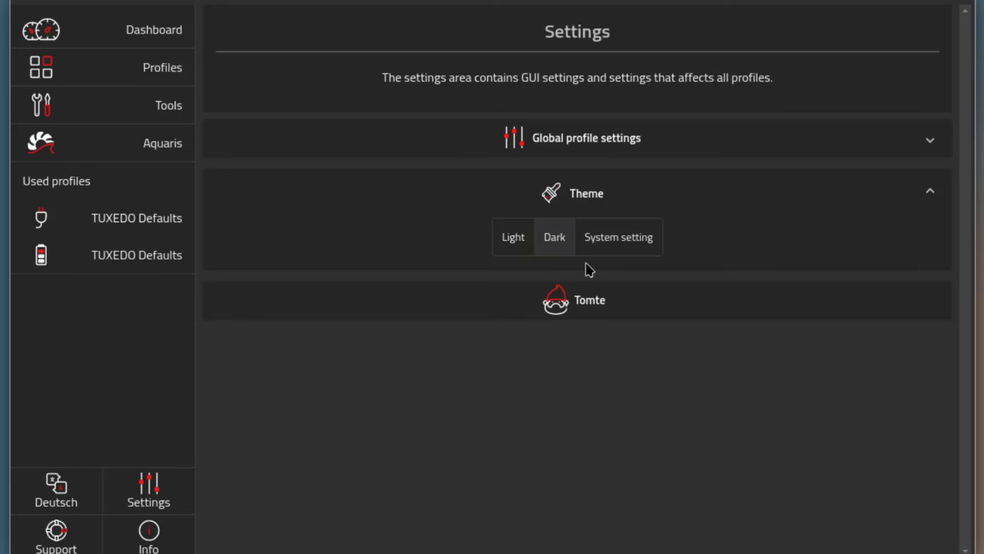
{"action": "left_click", "coordinate": [613, 238]}
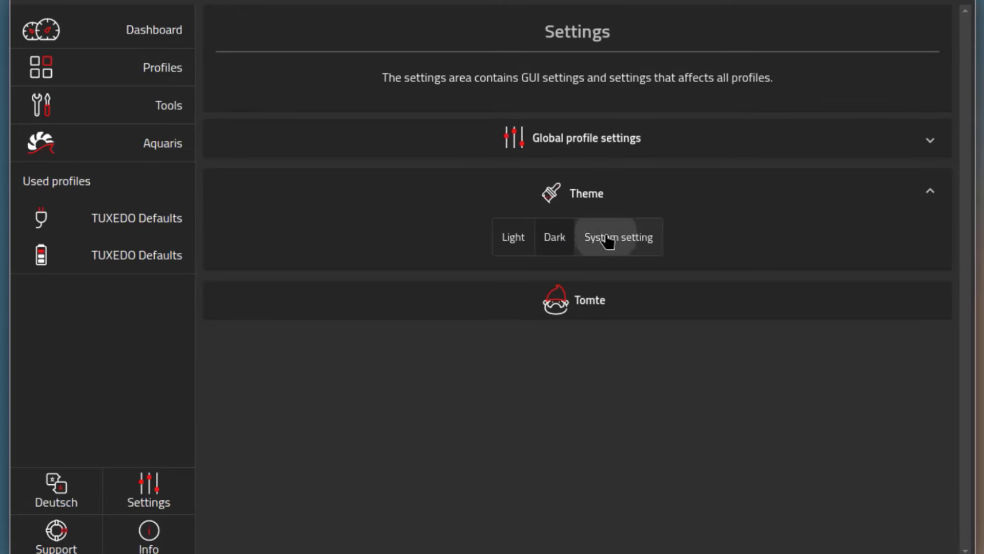
{"action": "left_click", "coordinate": [517, 241]}
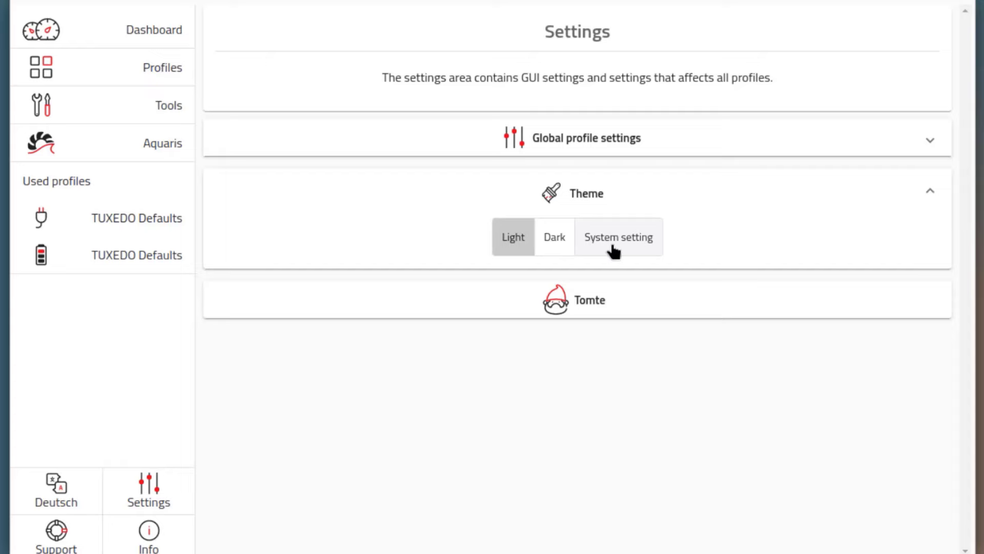
- View the TUXEDO Tomte module list, then dismiss the launcher with Escape
{"action": "left_click", "coordinate": [600, 302]}
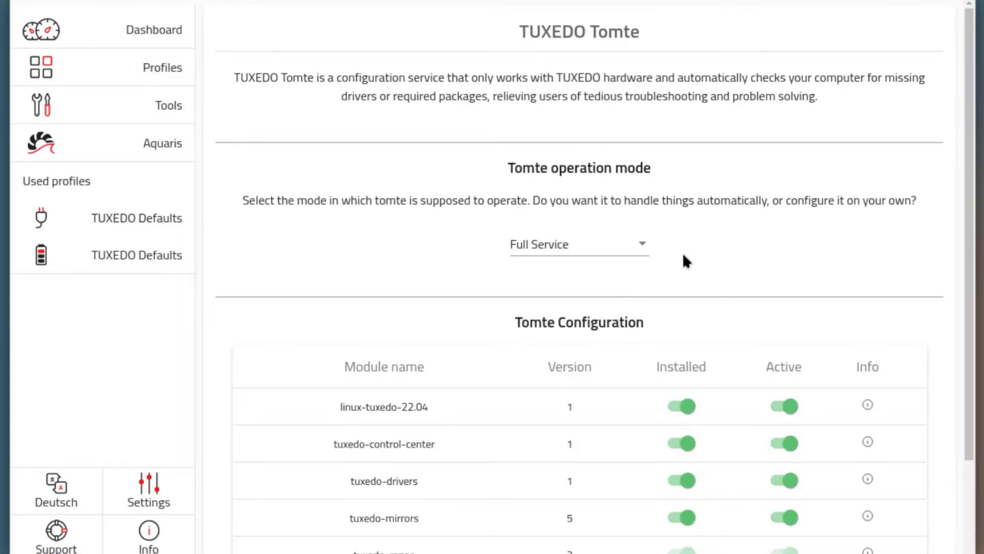
{"action": "scroll", "coordinate": [689, 256], "scroll_direction": "down", "scroll_amount": 3}
{"action": "scroll", "coordinate": [705, 248], "scroll_direction": "up", "scroll_amount": 2}
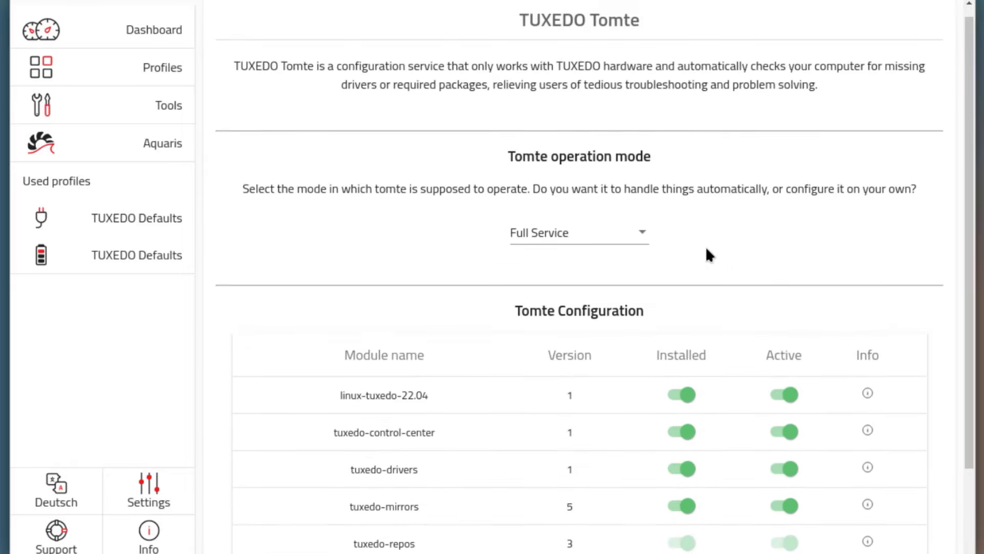
{"action": "scroll", "coordinate": [706, 254], "scroll_direction": "up", "scroll_amount": 1}
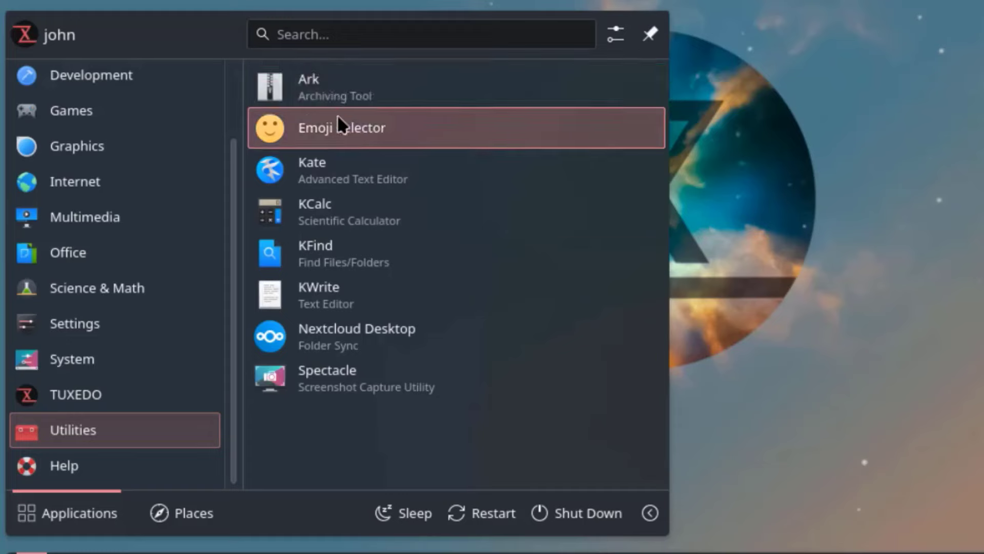
{"action": "key", "text": "Escape"}
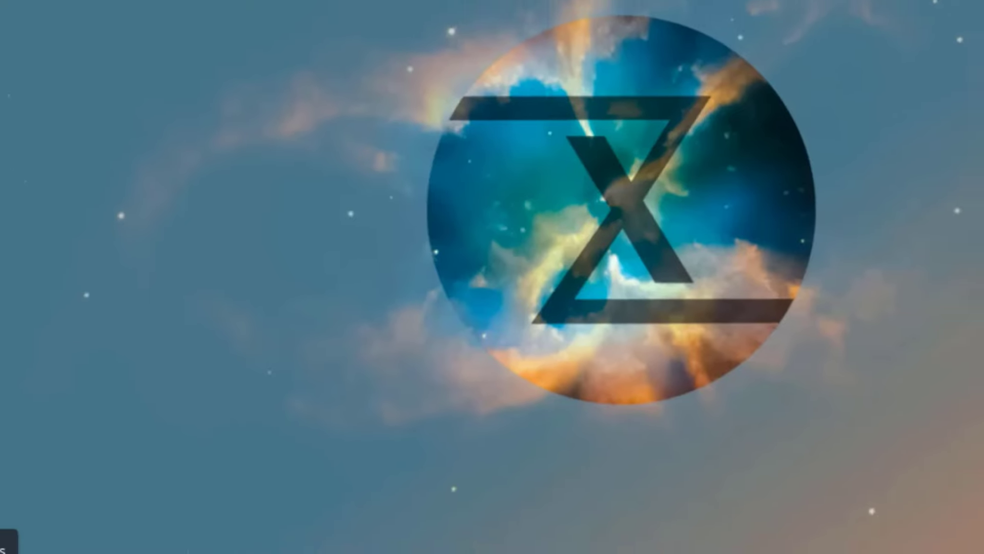
- Open System Settings and look over Keyboard: Virtual Keyboard, Shortcuts, layouts and advanced options
{"action": "left_click", "coordinate": [51, 535]}
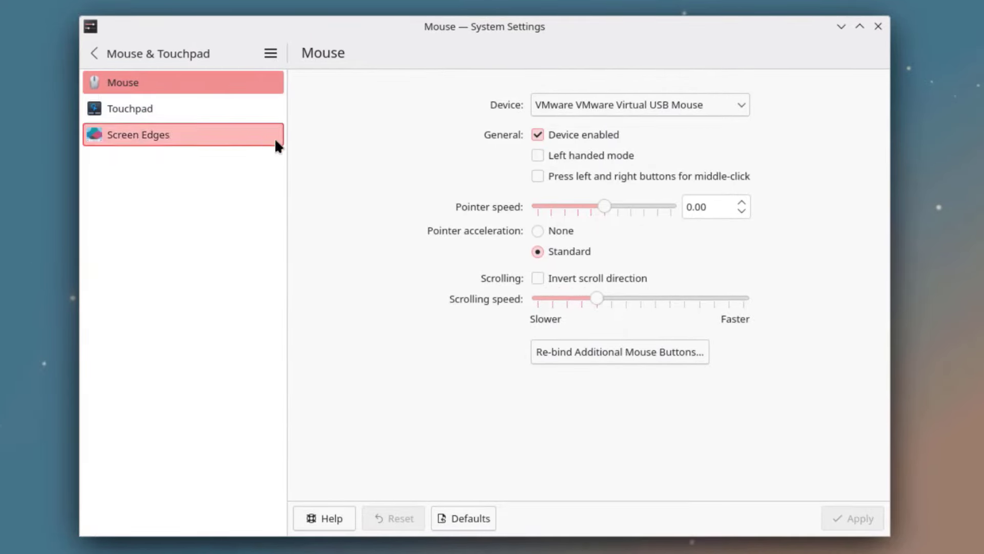
{"action": "left_click", "coordinate": [94, 53]}
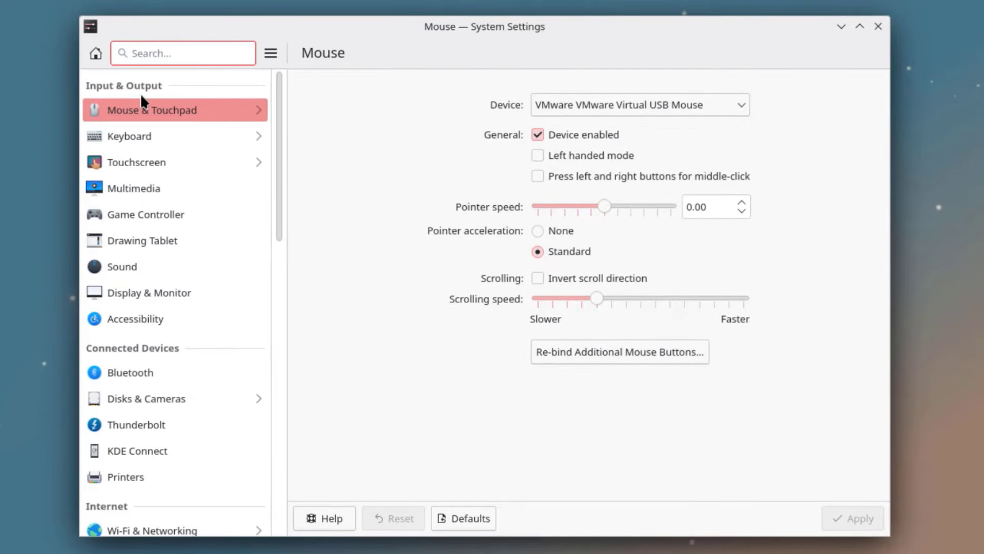
{"action": "left_click", "coordinate": [108, 135]}
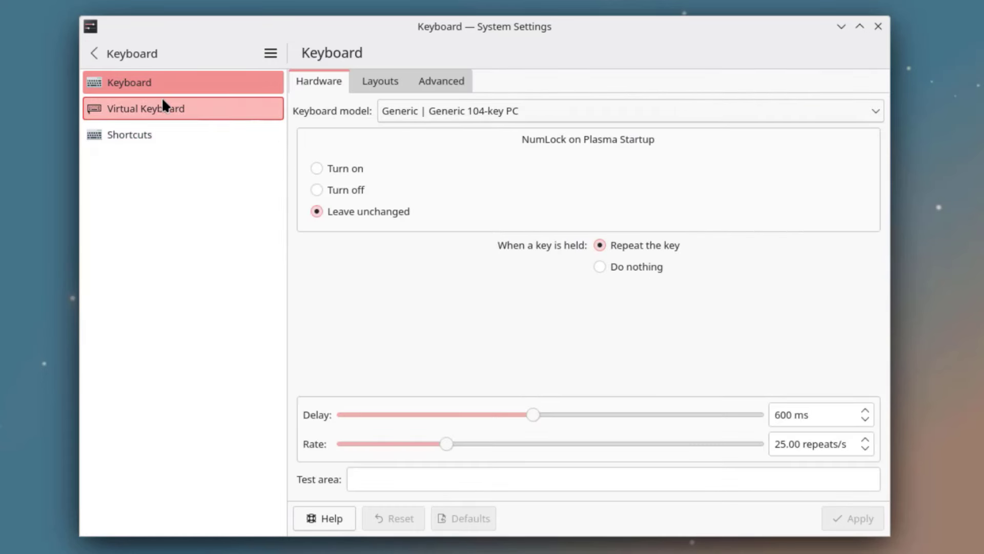
{"action": "left_click", "coordinate": [161, 104]}
{"action": "left_click", "coordinate": [143, 134]}
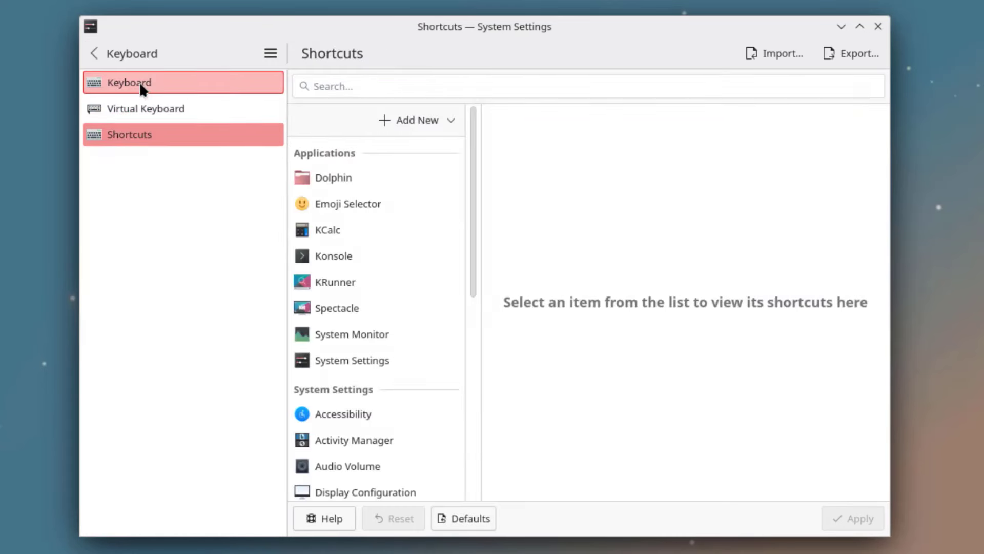
{"action": "left_click", "coordinate": [141, 83]}
{"action": "left_click", "coordinate": [376, 82]}
{"action": "left_click", "coordinate": [450, 78]}
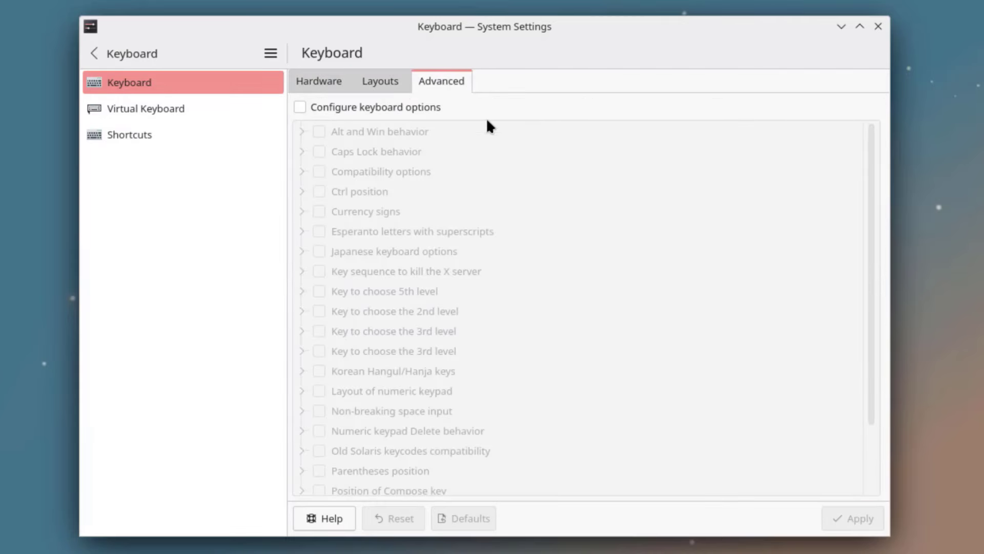
{"action": "left_click", "coordinate": [94, 53]}
- Check the Touchscreen and Touchscreen Gestures pages, then Multimedia's CDDB settings
{"action": "left_click", "coordinate": [117, 160]}
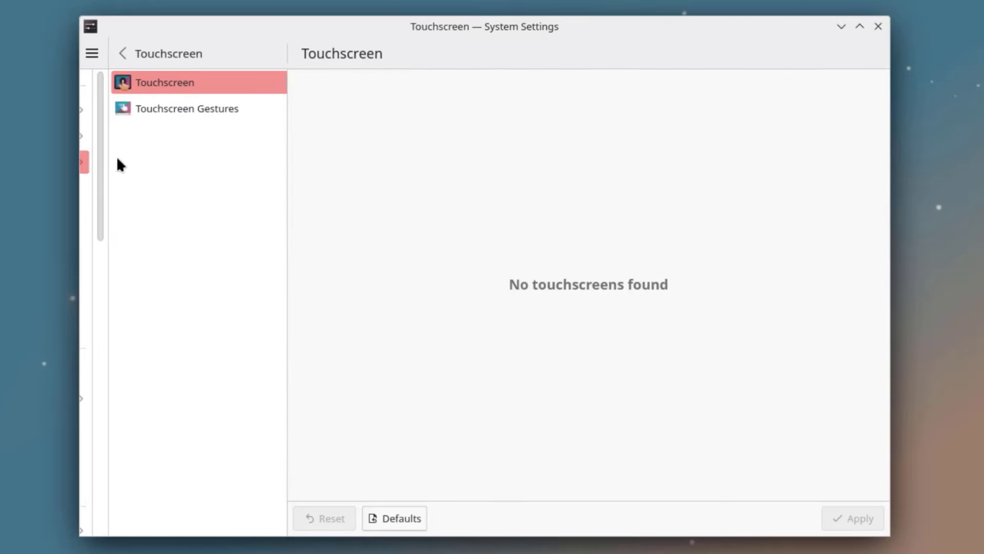
{"action": "left_click", "coordinate": [162, 109]}
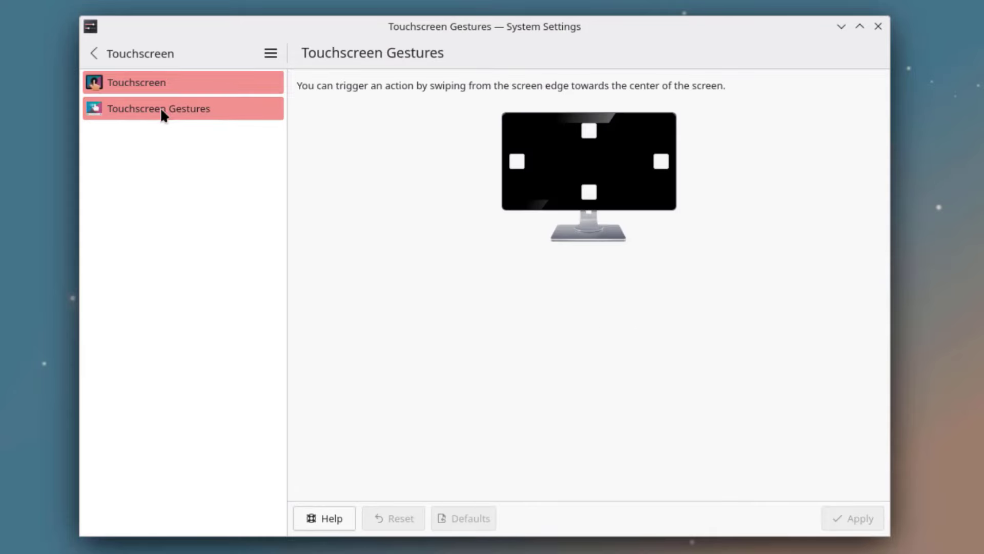
{"action": "left_click", "coordinate": [99, 51]}
{"action": "left_click", "coordinate": [134, 189]}
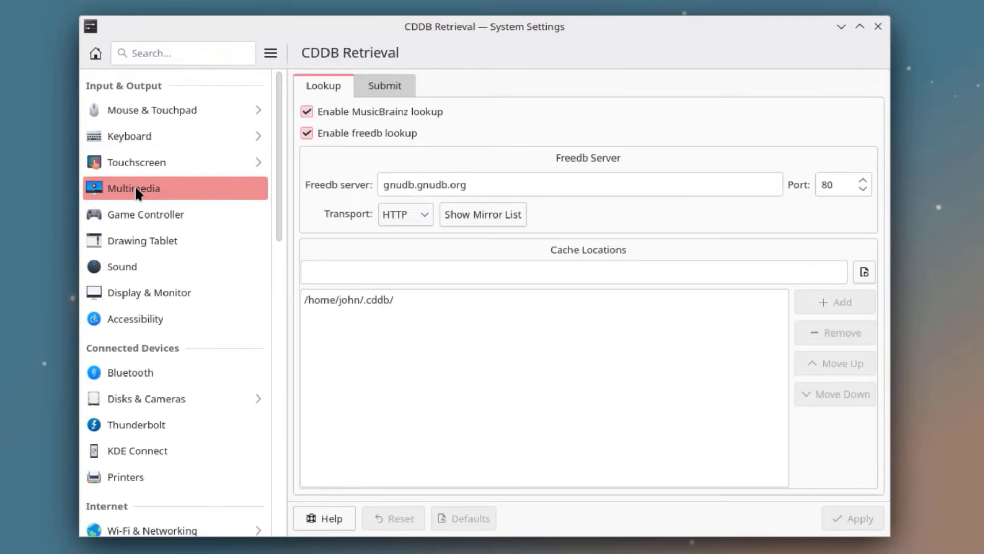
{"action": "left_click", "coordinate": [384, 85]}
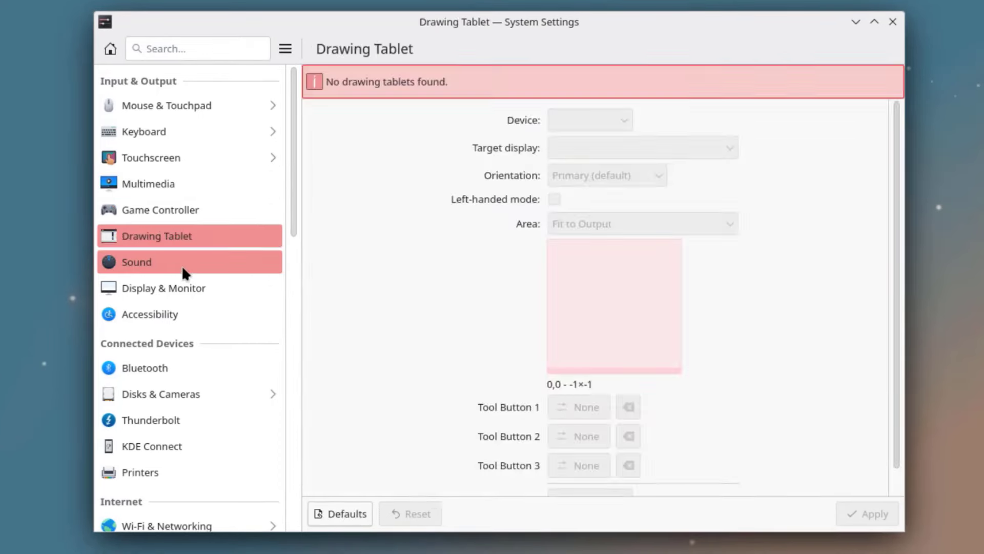
- Look over Sound volume controls and the display configuration's resolution list, keeping the resolution
{"action": "left_click", "coordinate": [183, 269]}
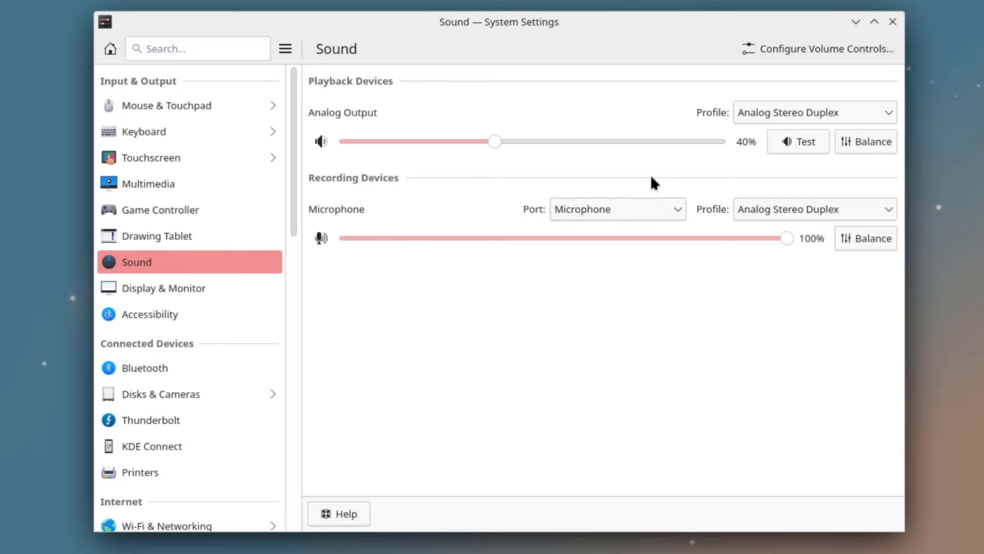
{"action": "left_click", "coordinate": [804, 48]}
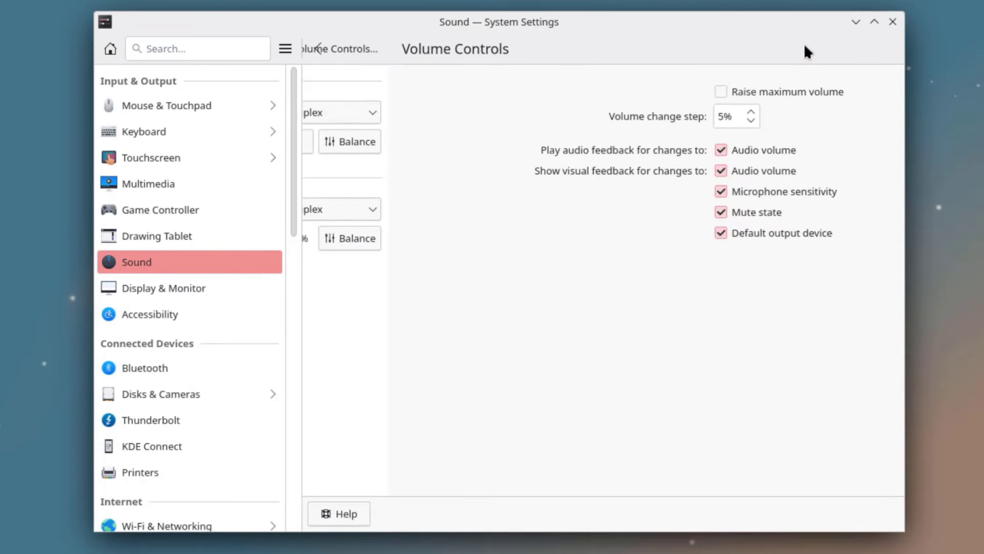
{"action": "left_click", "coordinate": [316, 47]}
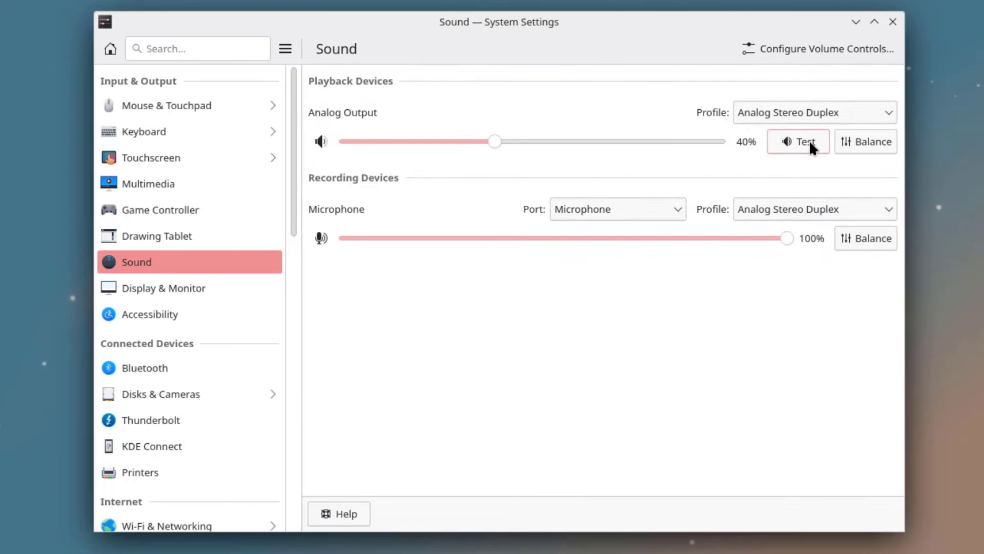
{"action": "left_click", "coordinate": [215, 288]}
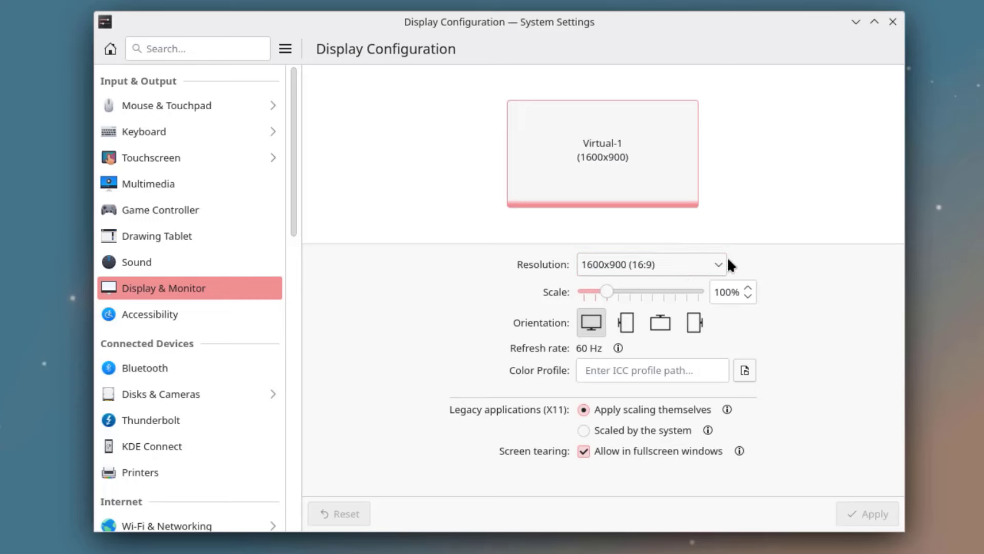
{"action": "left_click", "coordinate": [725, 270]}
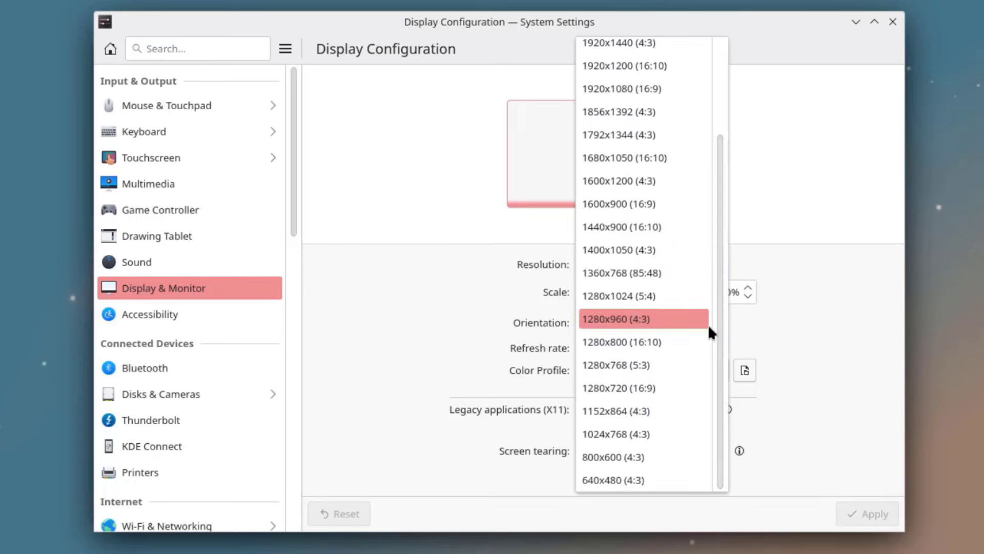
{"action": "left_click", "coordinate": [776, 186]}
- In Accessibility, go through Bell, Modifier Keys, Keyboard Filters and Mouse Navigation to Screen Reader
{"action": "left_click", "coordinate": [171, 313]}
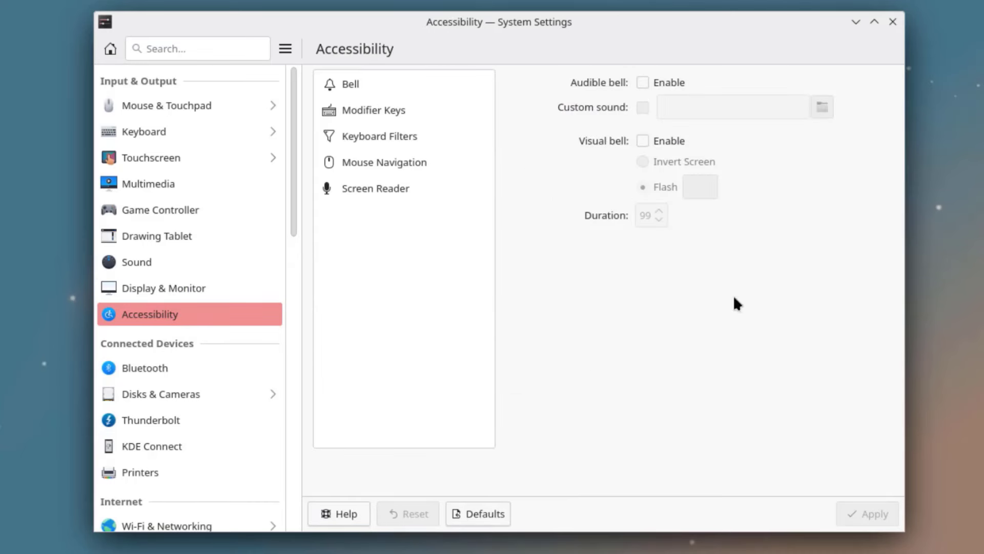
{"action": "left_click", "coordinate": [334, 84]}
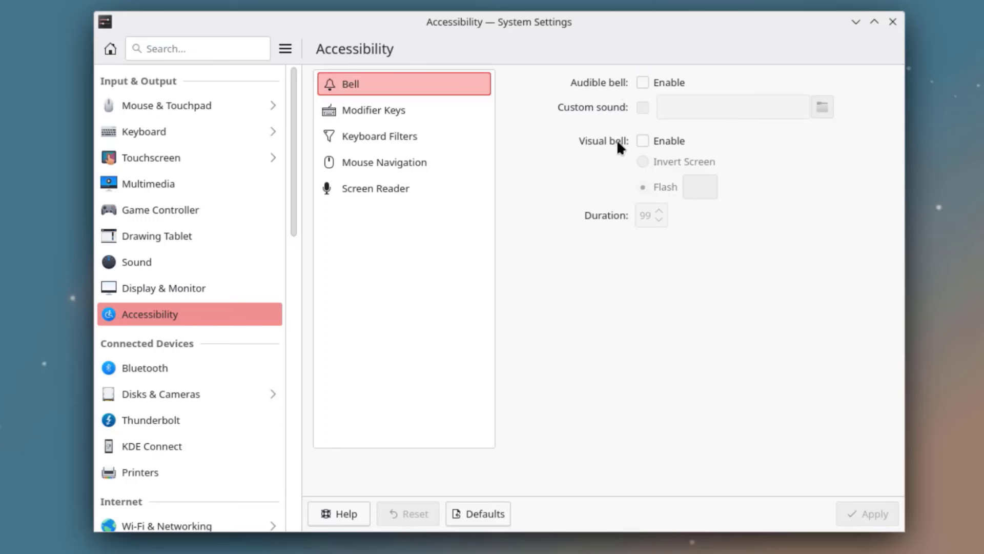
{"action": "left_click", "coordinate": [423, 114]}
{"action": "left_click", "coordinate": [386, 140]}
{"action": "left_click", "coordinate": [388, 162]}
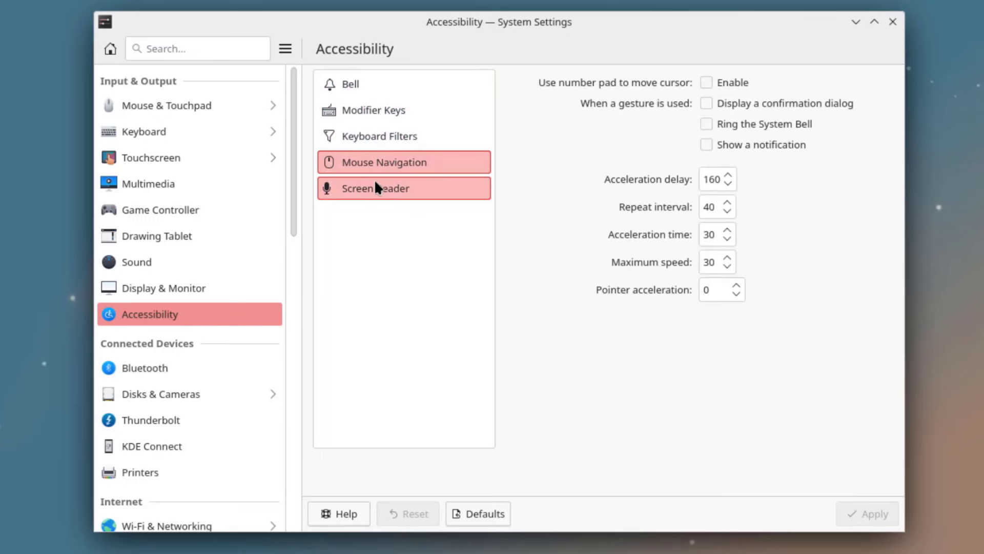
{"action": "left_click", "coordinate": [376, 189]}
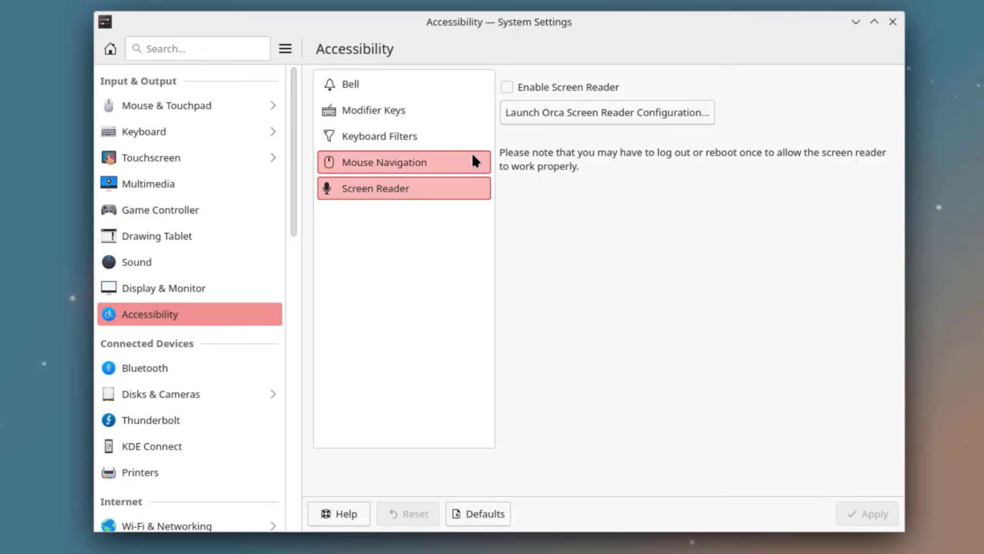
- Tour Bluetooth, Disks & Cameras, KDE Connect and Printers, cancelling the new-printer setup
{"action": "scroll", "coordinate": [185, 359], "scroll_direction": "down", "scroll_amount": 5}
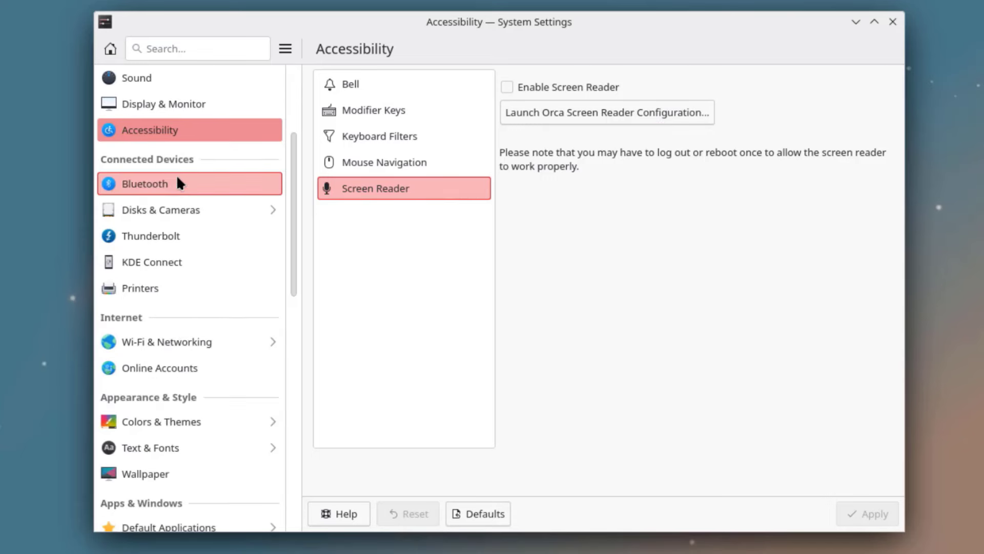
{"action": "left_click", "coordinate": [150, 187]}
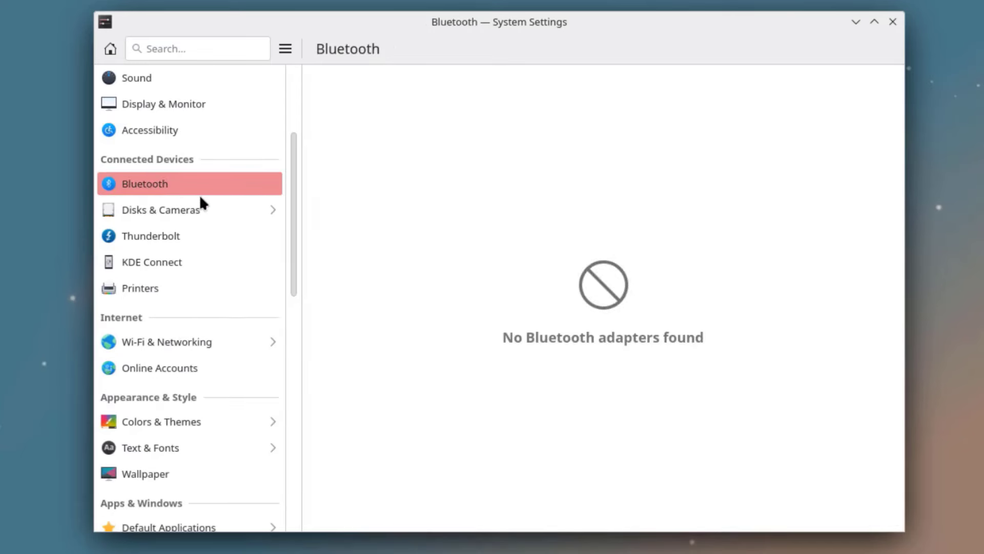
{"action": "left_click", "coordinate": [167, 207]}
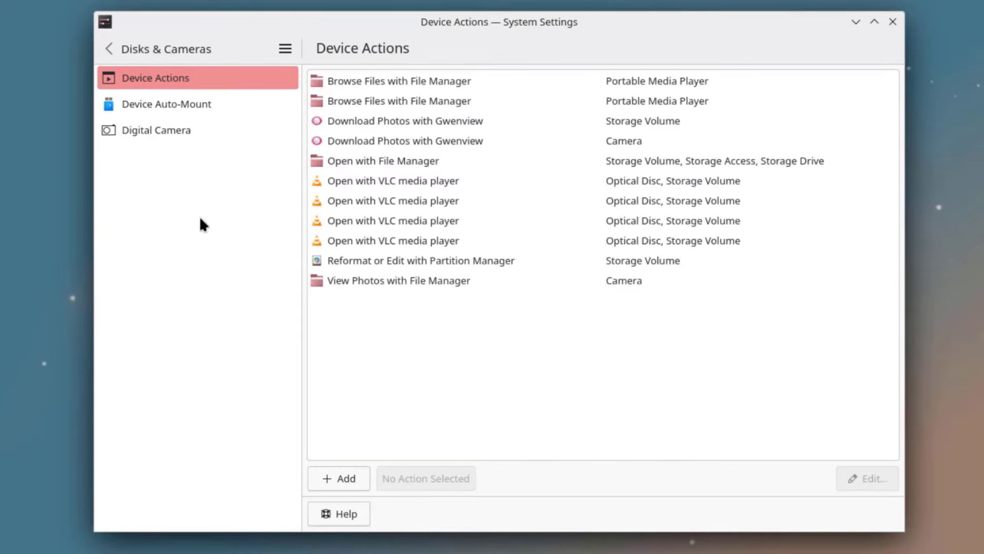
{"action": "left_click", "coordinate": [183, 100]}
{"action": "left_click", "coordinate": [159, 133]}
{"action": "left_click", "coordinate": [109, 49]}
{"action": "left_click", "coordinate": [210, 262]}
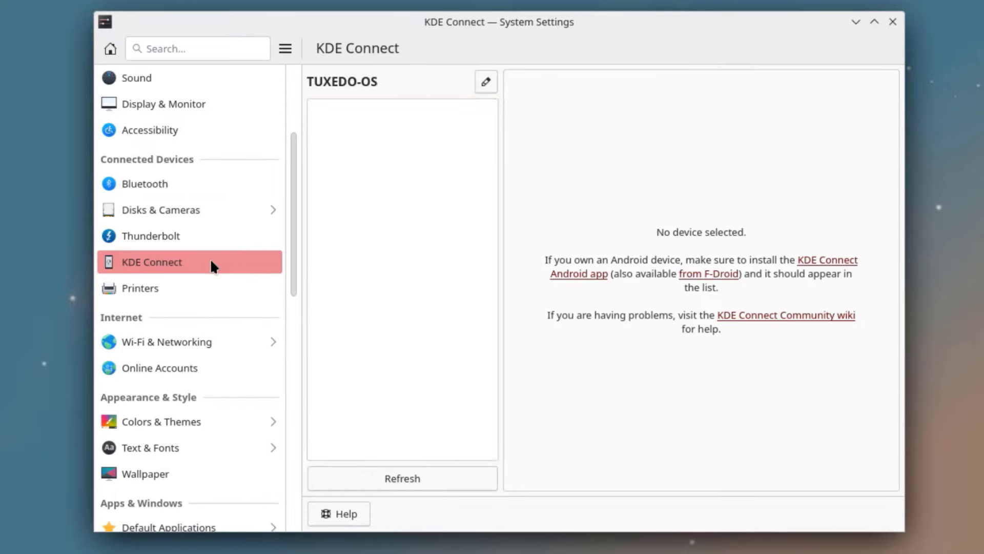
{"action": "left_click", "coordinate": [149, 288]}
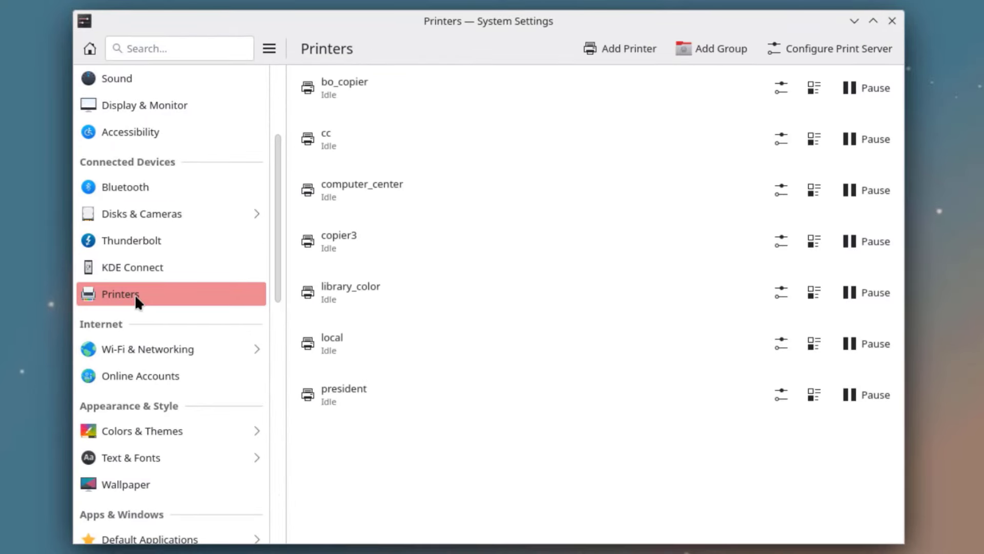
{"action": "left_click", "coordinate": [635, 47]}
{"action": "left_click", "coordinate": [858, 103]}
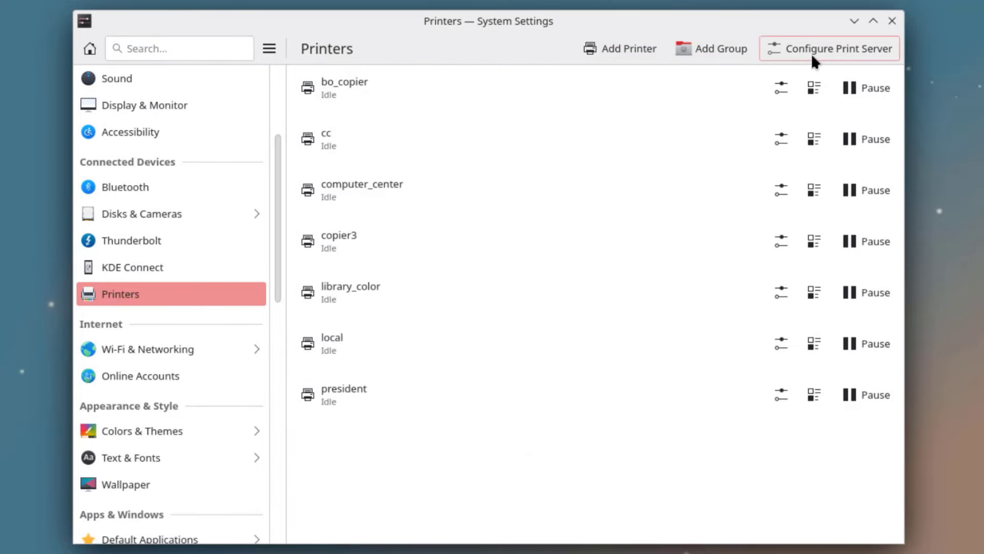
- View the wired connection's 802.1x security, IPv4 and IPv6 settings under Wi-Fi & Networking
{"action": "left_click", "coordinate": [159, 349]}
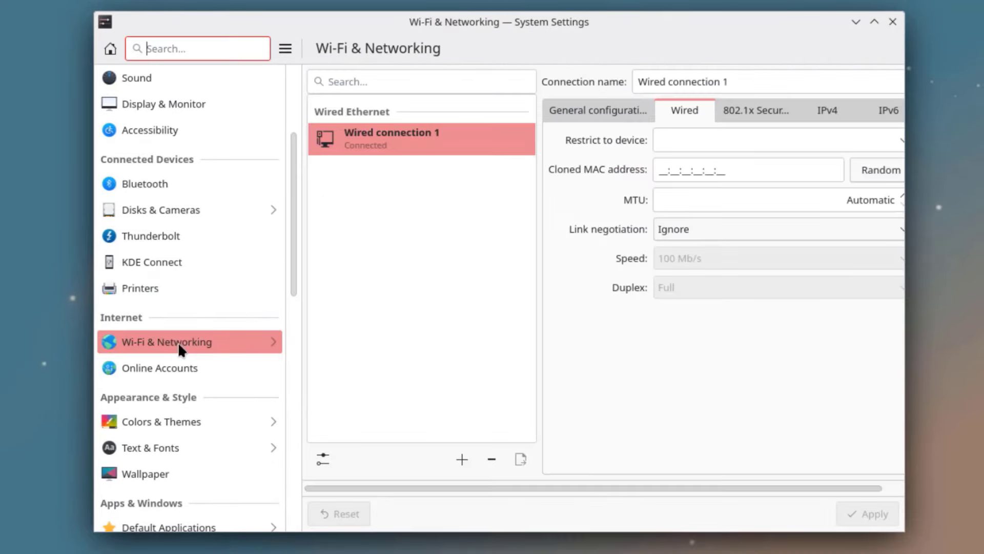
{"action": "left_click", "coordinate": [178, 348]}
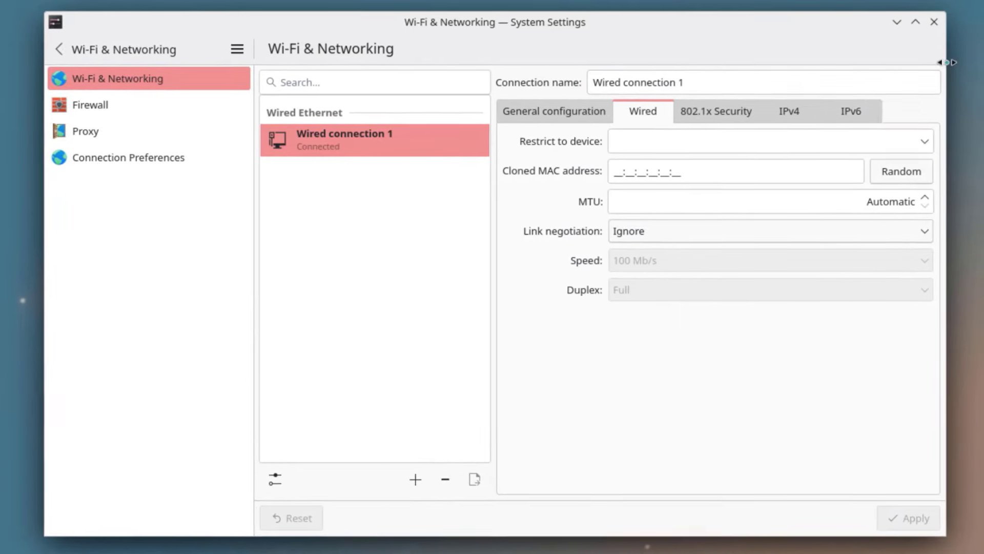
{"action": "left_click", "coordinate": [724, 110]}
{"action": "left_click", "coordinate": [791, 114]}
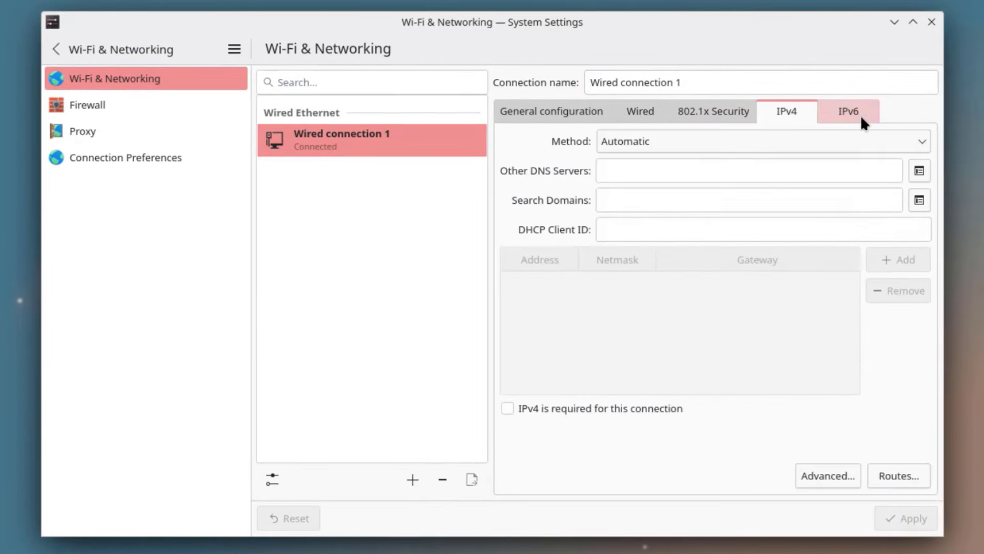
{"action": "left_click", "coordinate": [860, 120]}
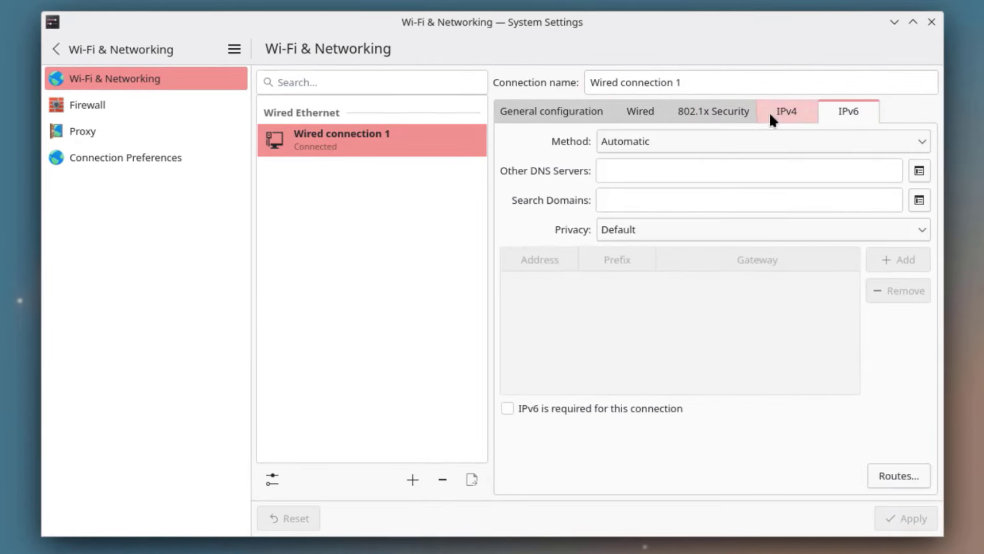
- Open Firewall, authenticating with the admin password, and list current network connections
{"action": "left_click", "coordinate": [88, 104]}
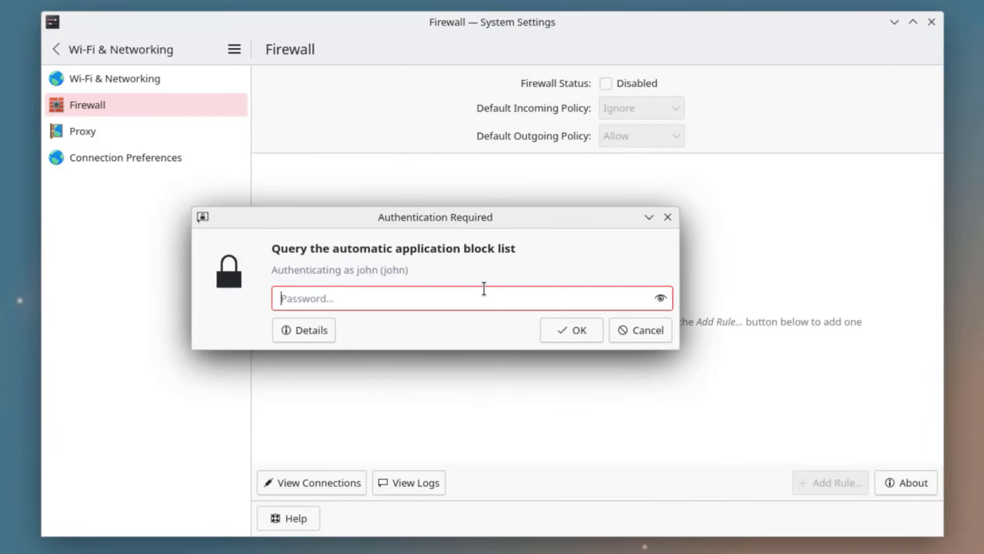
{"action": "type", "text": "••••"}
{"action": "left_click", "coordinate": [549, 336]}
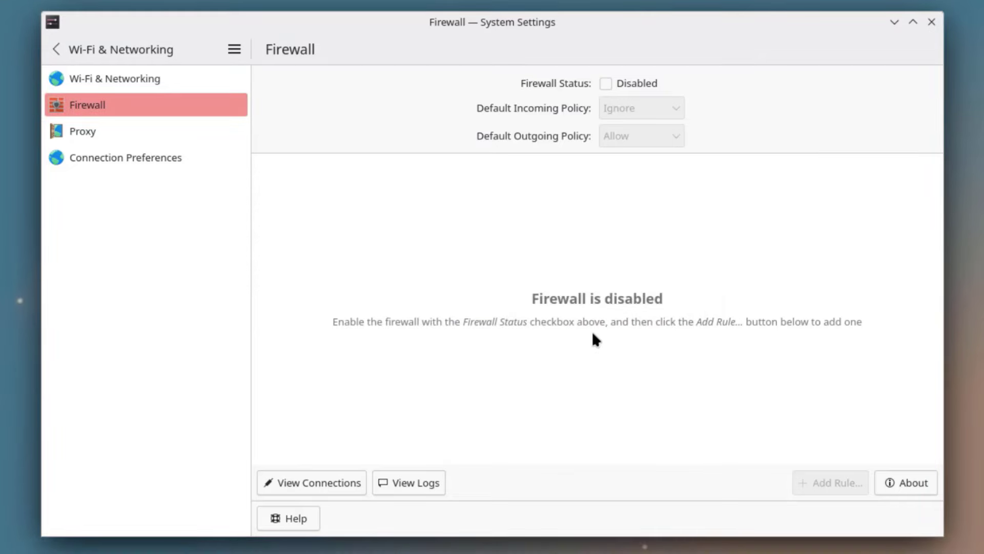
{"action": "left_click", "coordinate": [331, 479]}
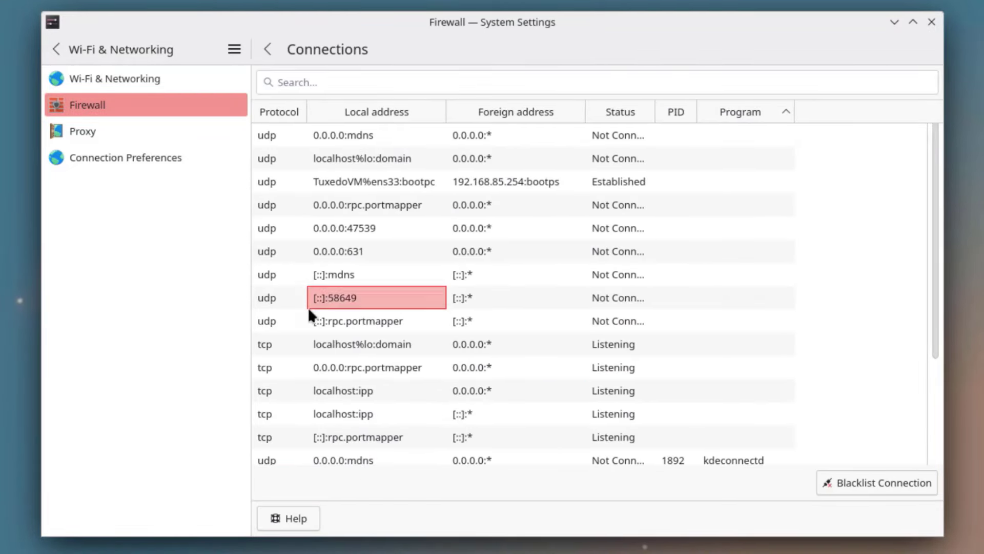
- View Proxy and Connection Preferences, then go on to Online Accounts
{"action": "left_click", "coordinate": [85, 134]}
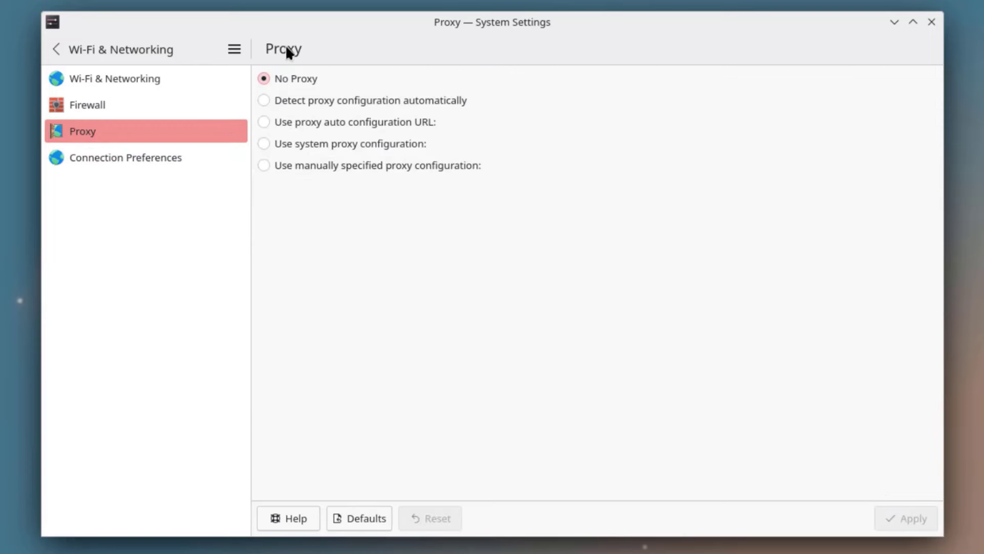
{"action": "left_click", "coordinate": [178, 158]}
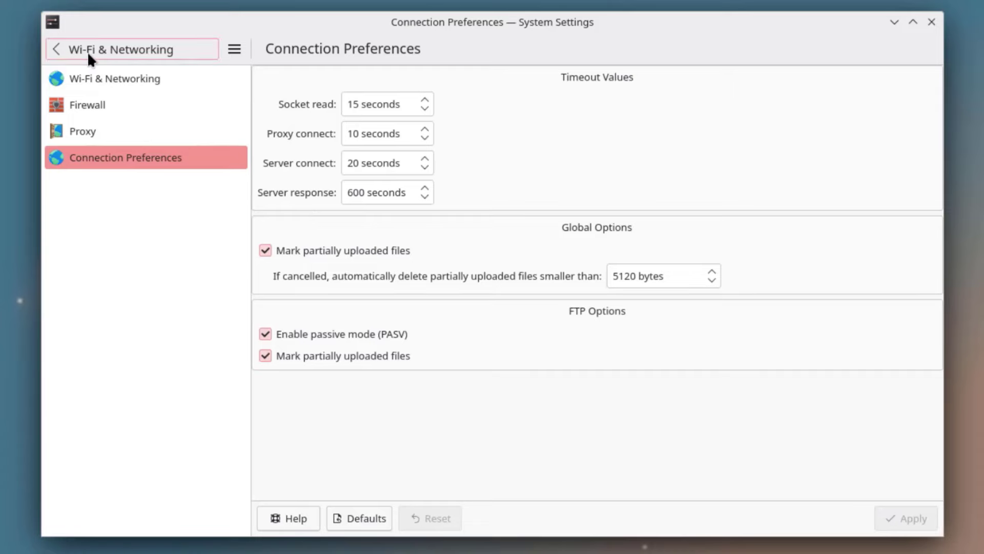
{"action": "left_click", "coordinate": [60, 48]}
{"action": "left_click", "coordinate": [128, 371]}
- Try each accent colour in Colors & Themes, settling on purple
{"action": "left_click", "coordinate": [138, 424]}
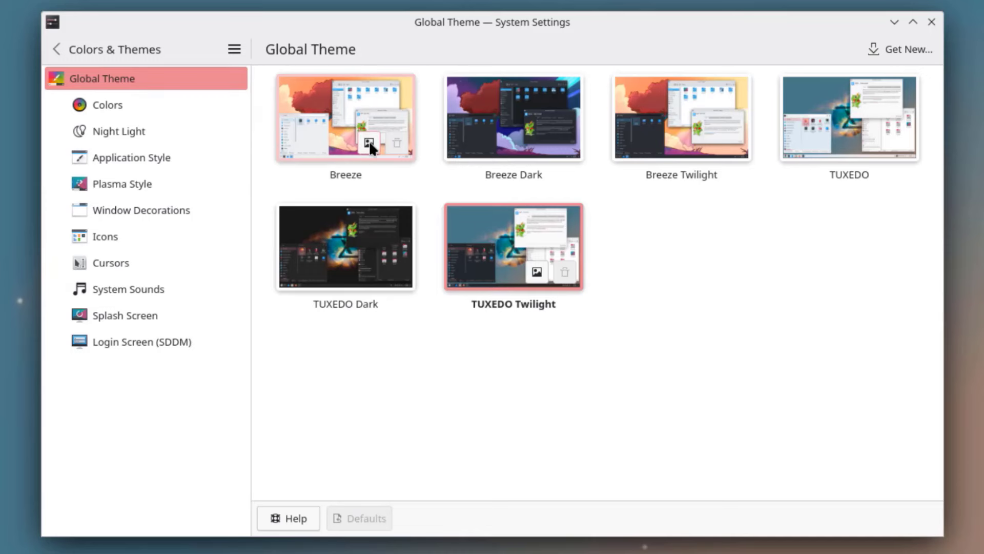
{"action": "left_click", "coordinate": [114, 103]}
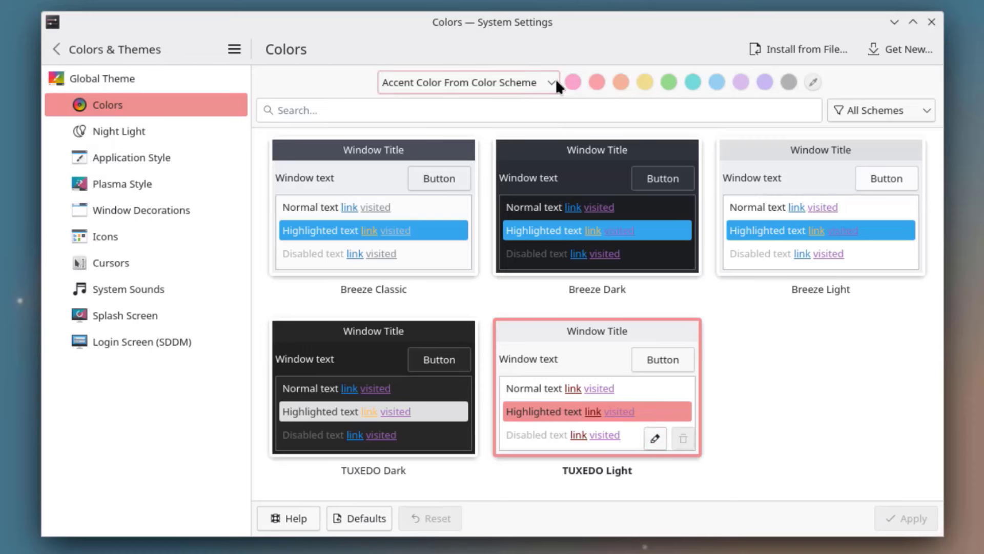
{"action": "left_click", "coordinate": [570, 81]}
{"action": "left_click", "coordinate": [603, 83]}
{"action": "left_click", "coordinate": [620, 82]}
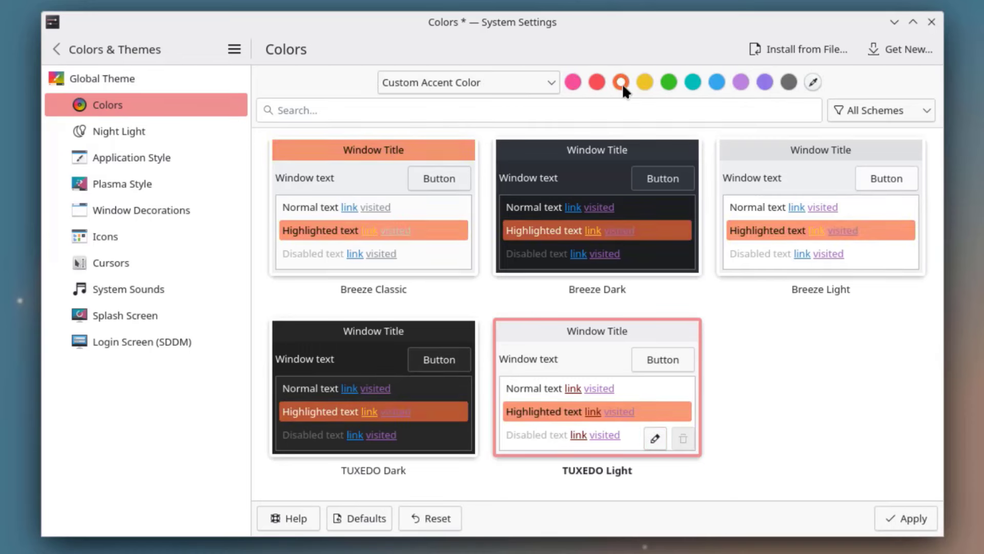
{"action": "left_click", "coordinate": [647, 81]}
{"action": "left_click", "coordinate": [666, 82]}
{"action": "left_click", "coordinate": [716, 81]}
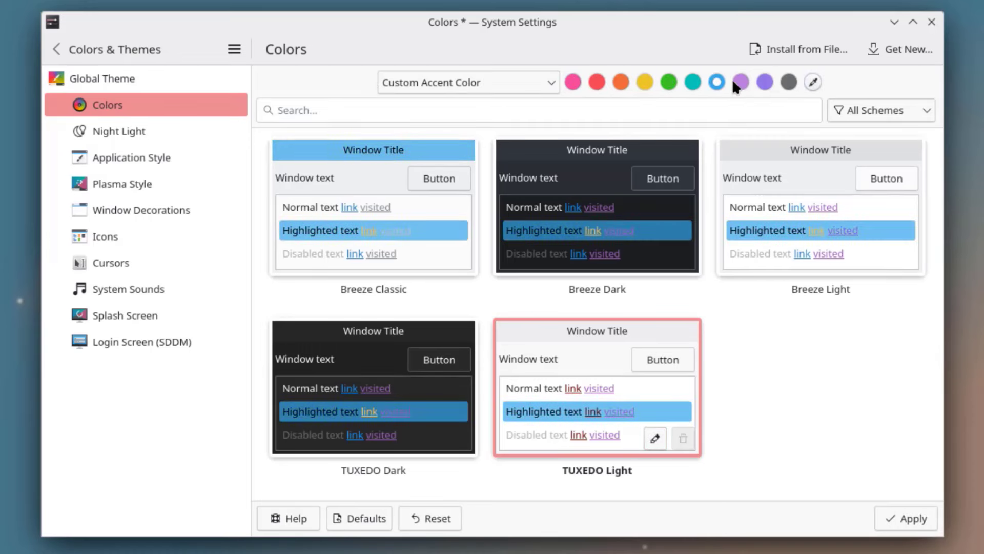
{"action": "left_click", "coordinate": [740, 81]}
{"action": "left_click", "coordinate": [759, 82]}
{"action": "left_click", "coordinate": [812, 83]}
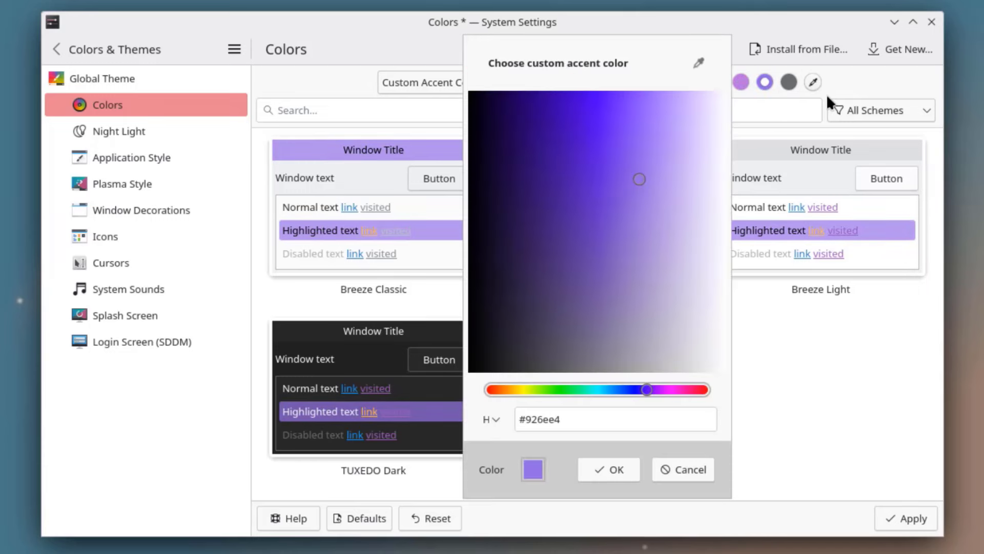
{"action": "left_click", "coordinate": [684, 470]}
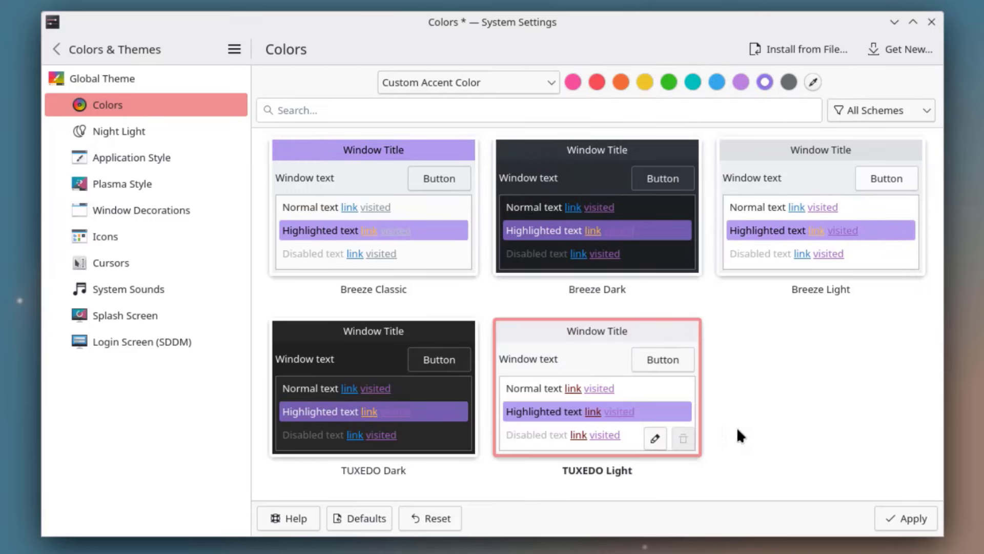
- Browse downloadable colour schemes, then look over night light, application style, window decorations and icons
{"action": "left_click", "coordinate": [892, 117]}
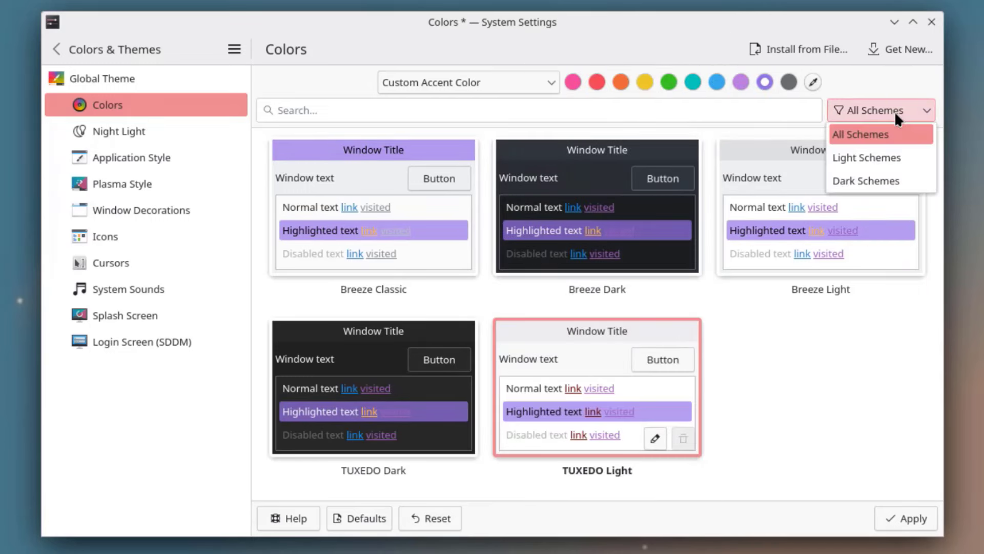
{"action": "left_click", "coordinate": [903, 48]}
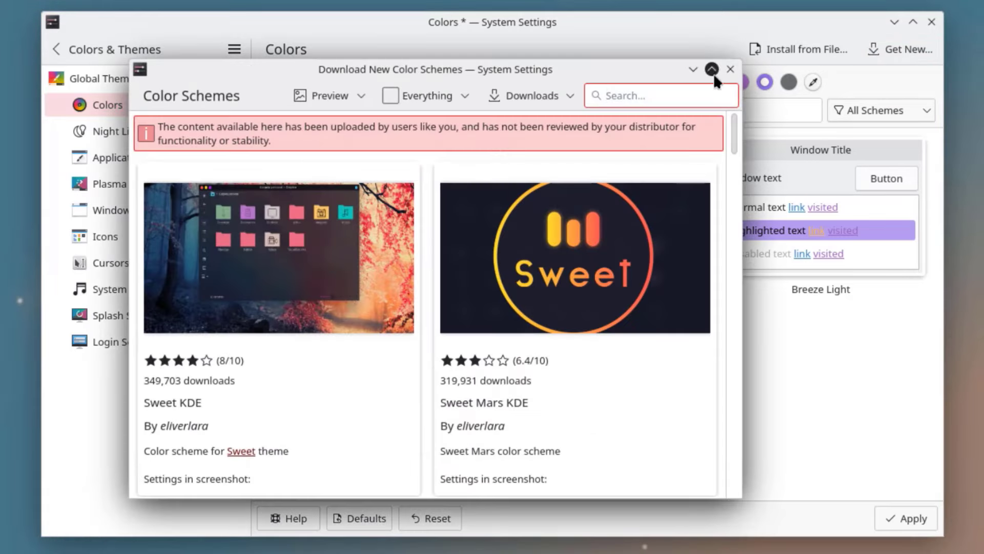
{"action": "left_click", "coordinate": [729, 69]}
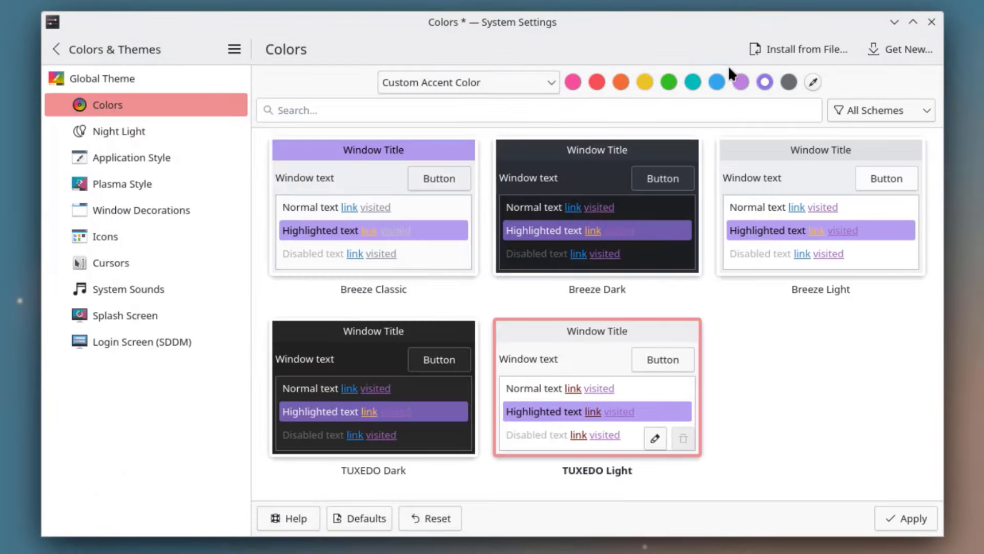
{"action": "left_click", "coordinate": [236, 136]}
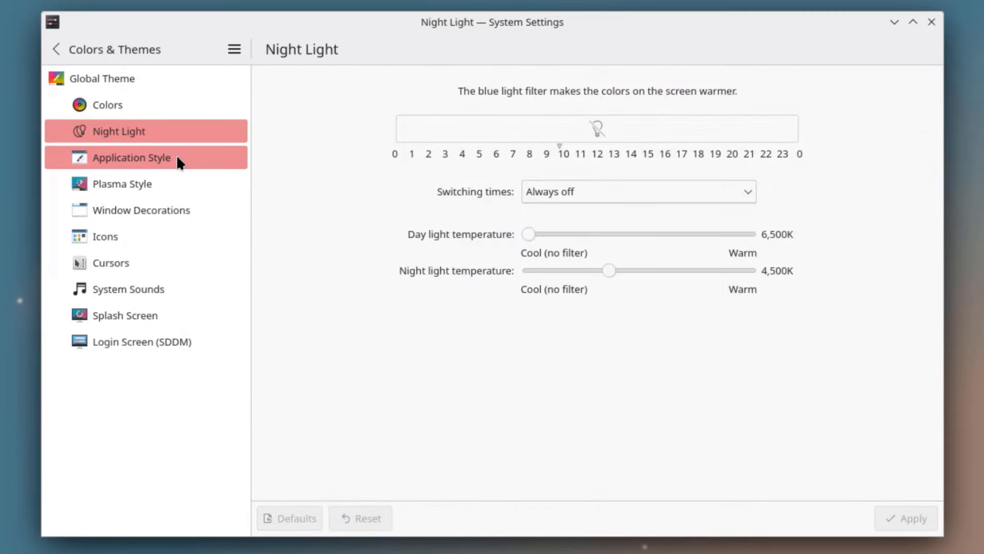
{"action": "left_click", "coordinate": [210, 163]}
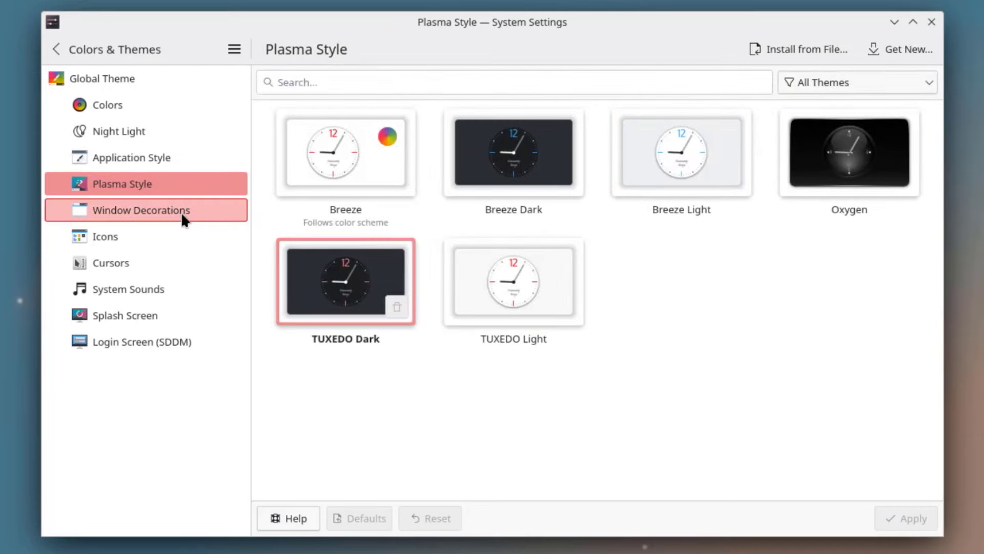
{"action": "left_click", "coordinate": [183, 219]}
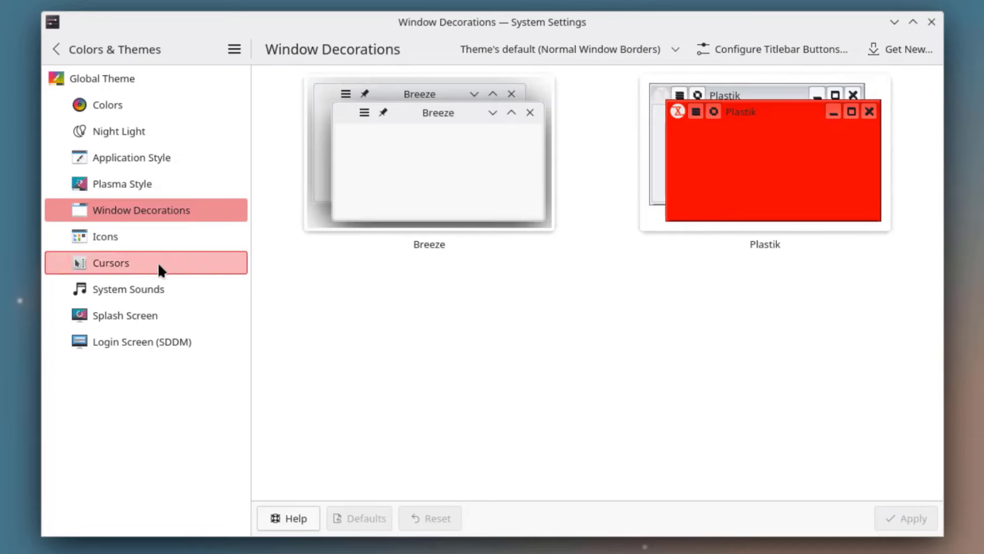
{"action": "left_click", "coordinate": [163, 239]}
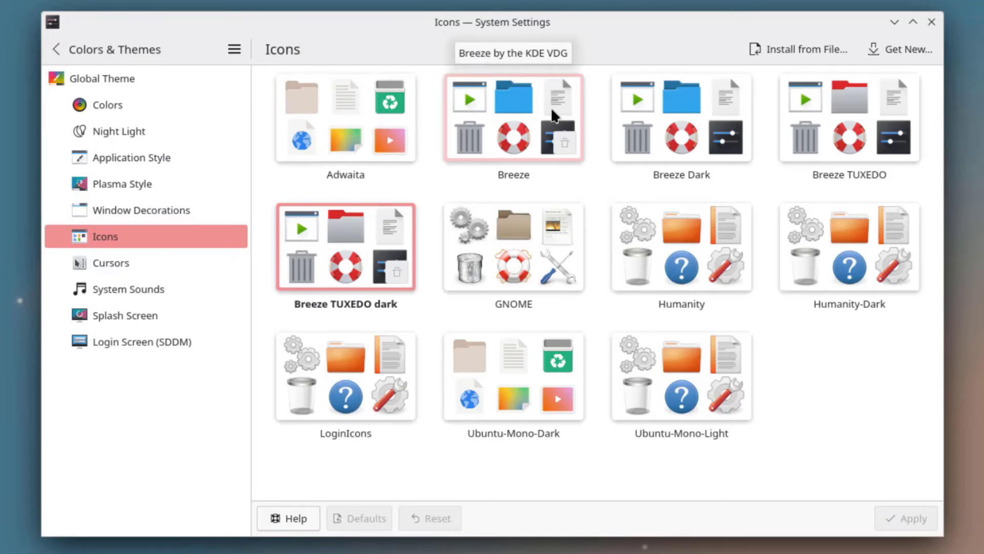
- Look over cursors, system sounds and splash screen, browse downloadable SDDM themes, then open Text & Fonts
{"action": "left_click", "coordinate": [230, 262]}
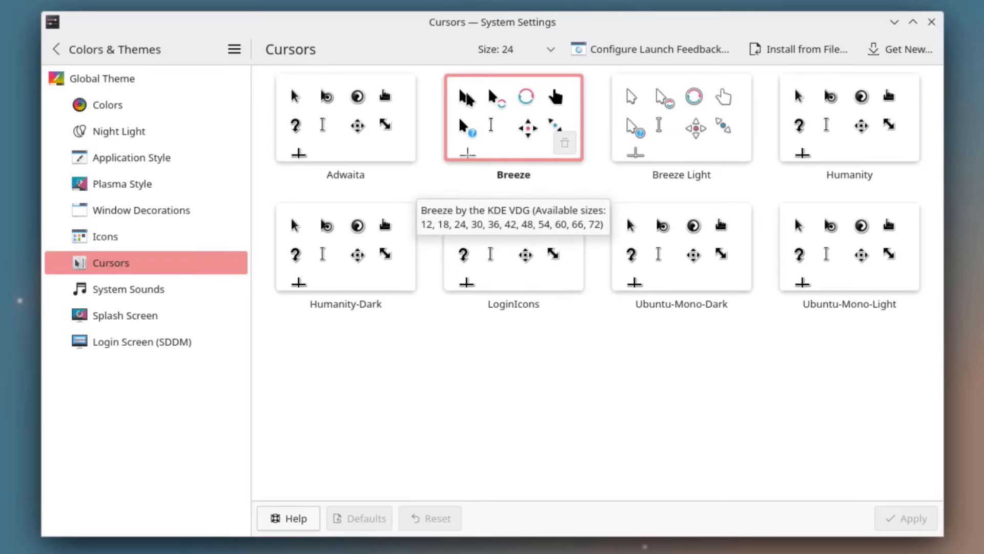
{"action": "left_click", "coordinate": [118, 290]}
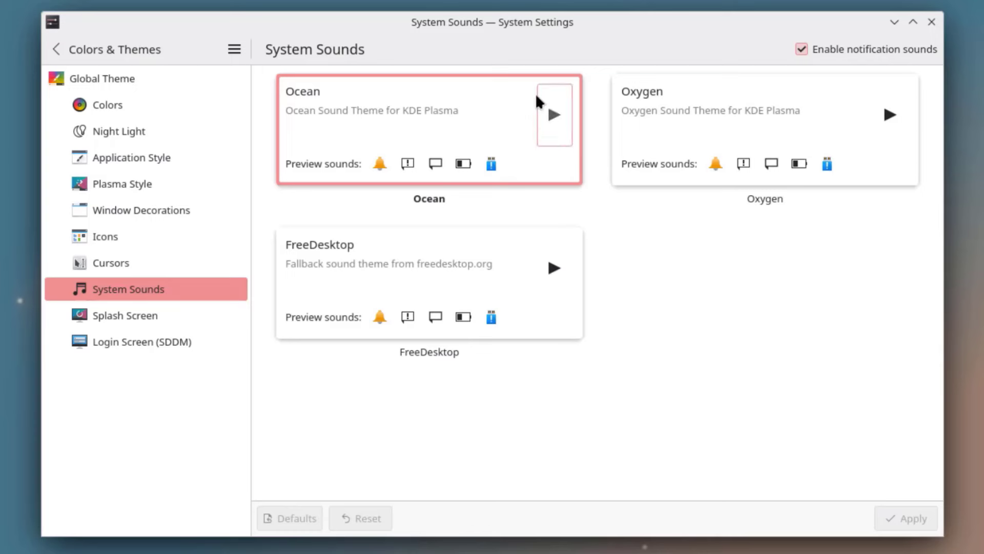
{"action": "left_click", "coordinate": [170, 316]}
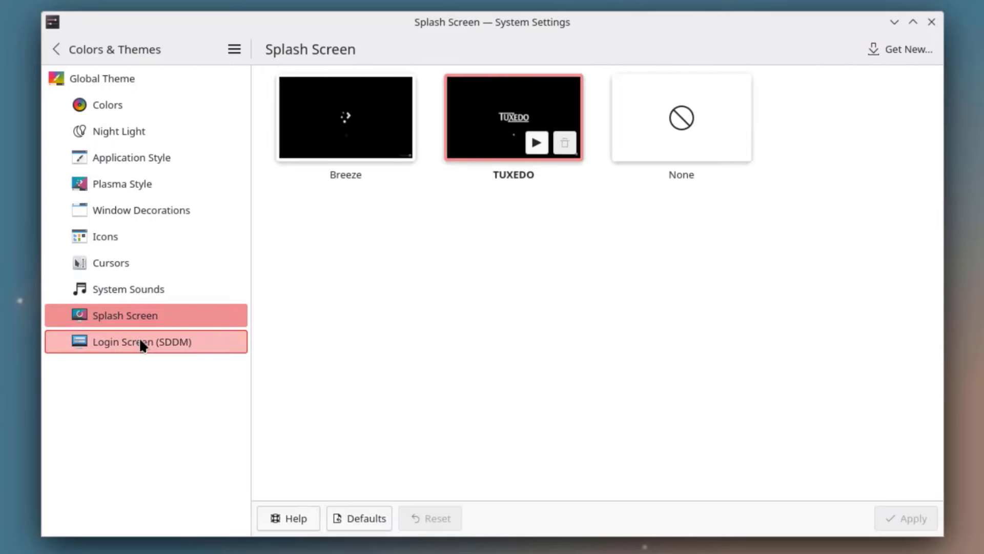
{"action": "left_click", "coordinate": [167, 342]}
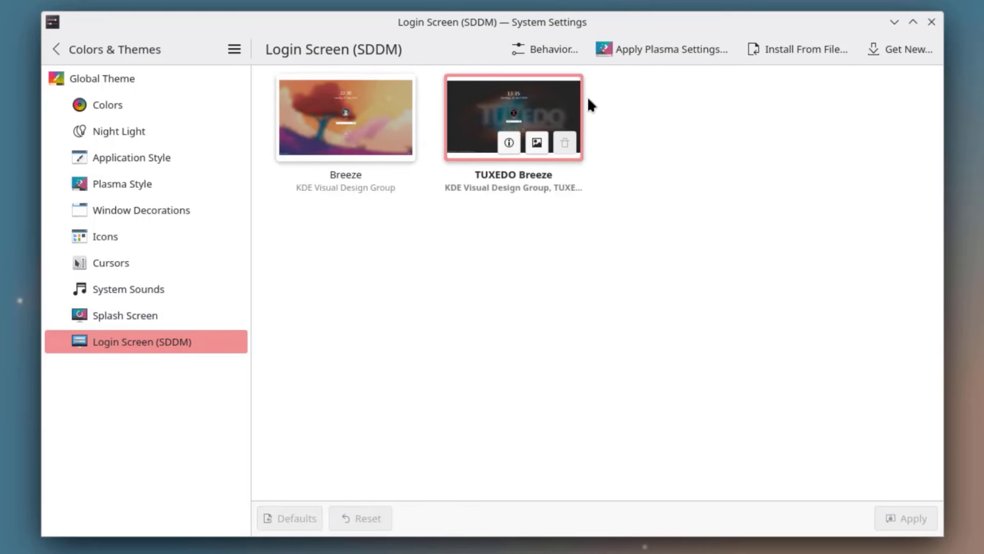
{"action": "left_click", "coordinate": [900, 47]}
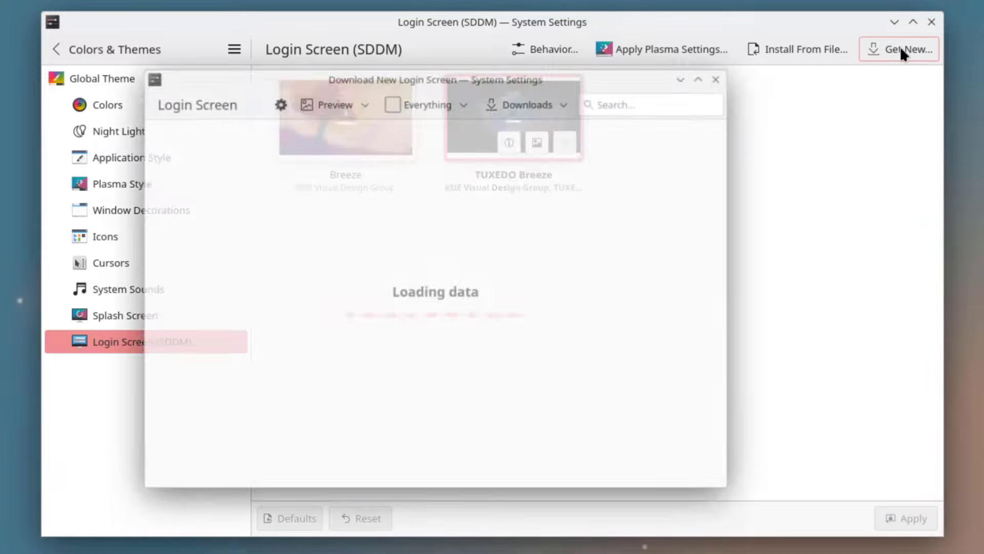
{"action": "scroll", "coordinate": [333, 285], "scroll_direction": "down", "scroll_amount": 7}
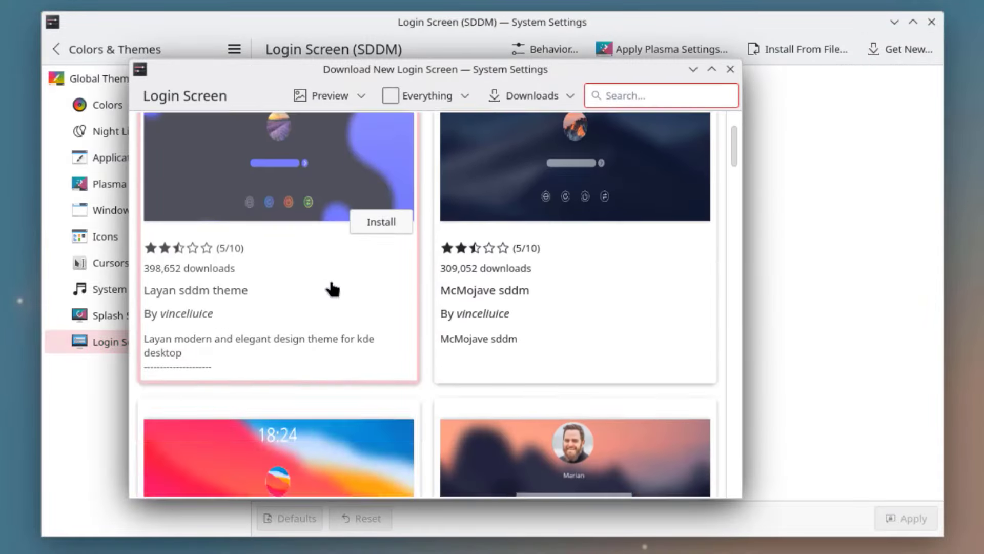
{"action": "scroll", "coordinate": [333, 282], "scroll_direction": "down", "scroll_amount": 10}
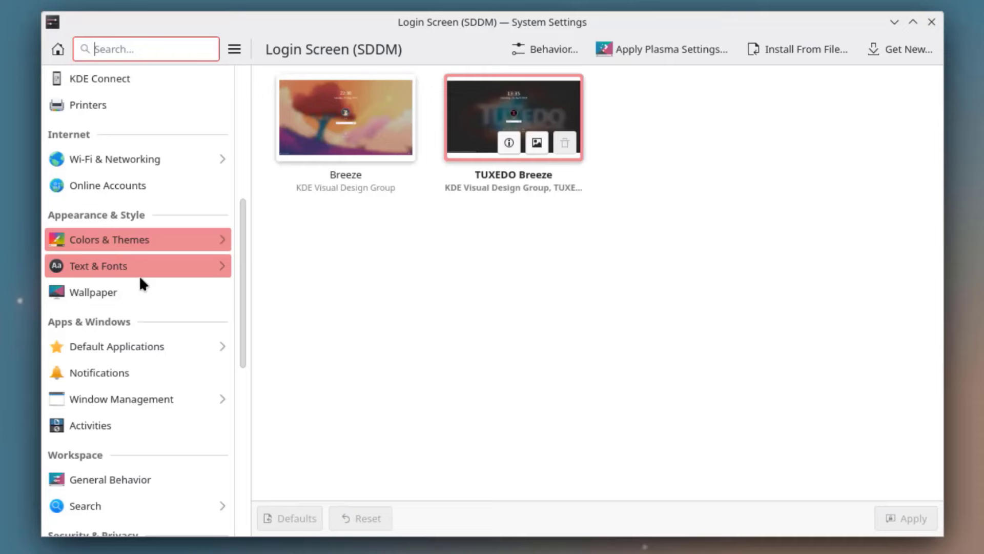
{"action": "left_click", "coordinate": [139, 274]}
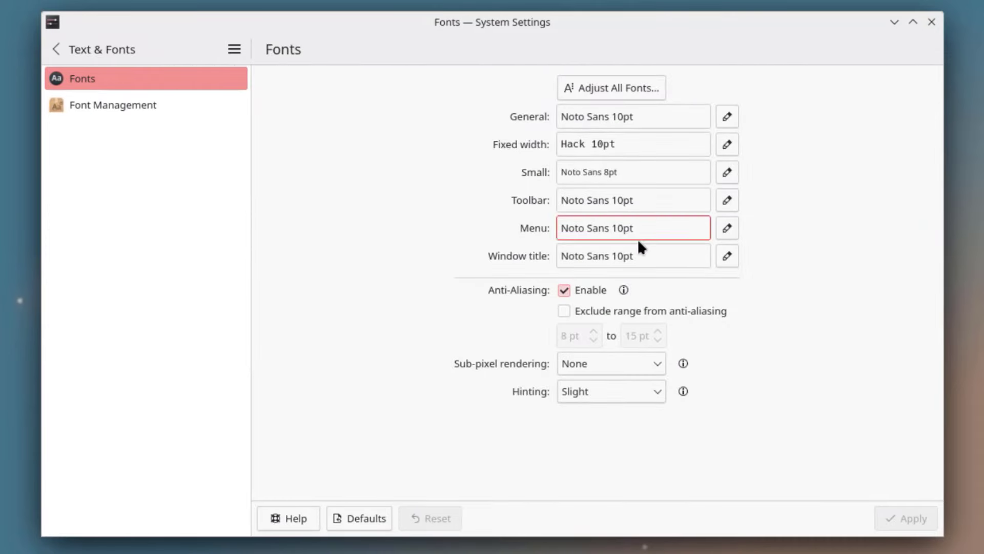
- List installed fonts in Font Management, filtering by personal, system and all fonts
{"action": "left_click", "coordinate": [136, 105]}
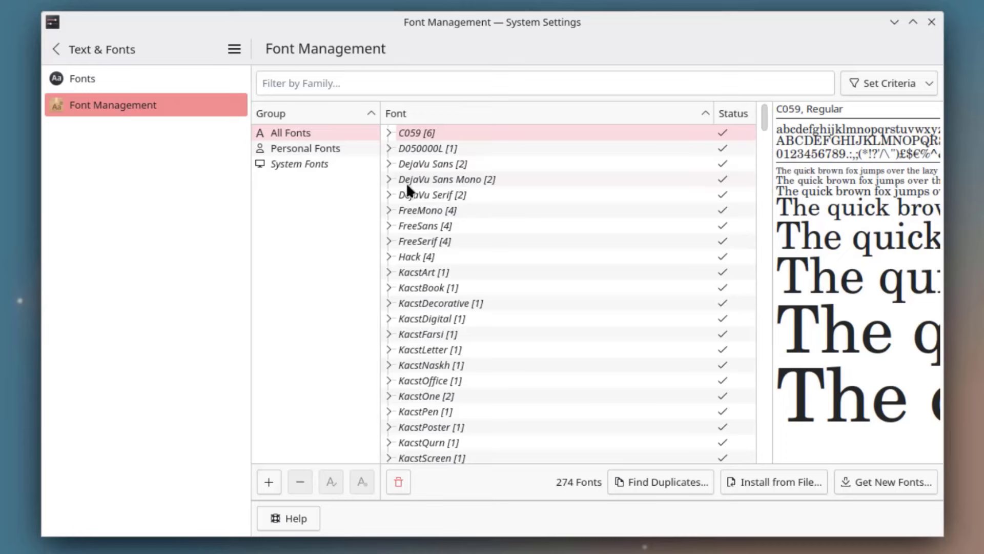
{"action": "left_click", "coordinate": [283, 149]}
{"action": "left_click", "coordinate": [311, 163]}
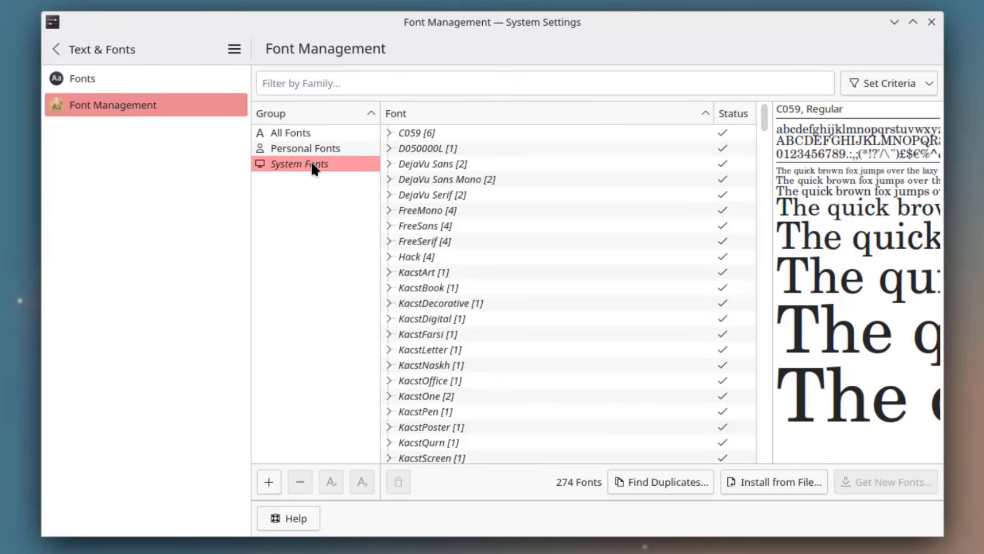
{"action": "left_click", "coordinate": [300, 134]}
{"action": "left_click", "coordinate": [56, 49]}
- Select the TUXEDO 13 wallpaper and apply it to the desktop
{"action": "left_click", "coordinate": [145, 287]}
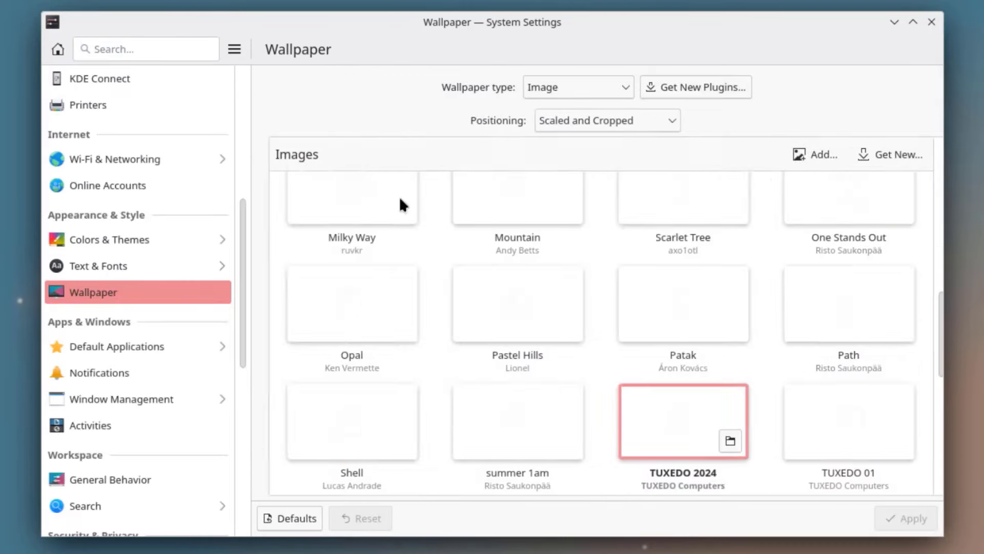
{"action": "left_click_drag", "start_coordinate": [785, 26], "coordinate": [741, 20]}
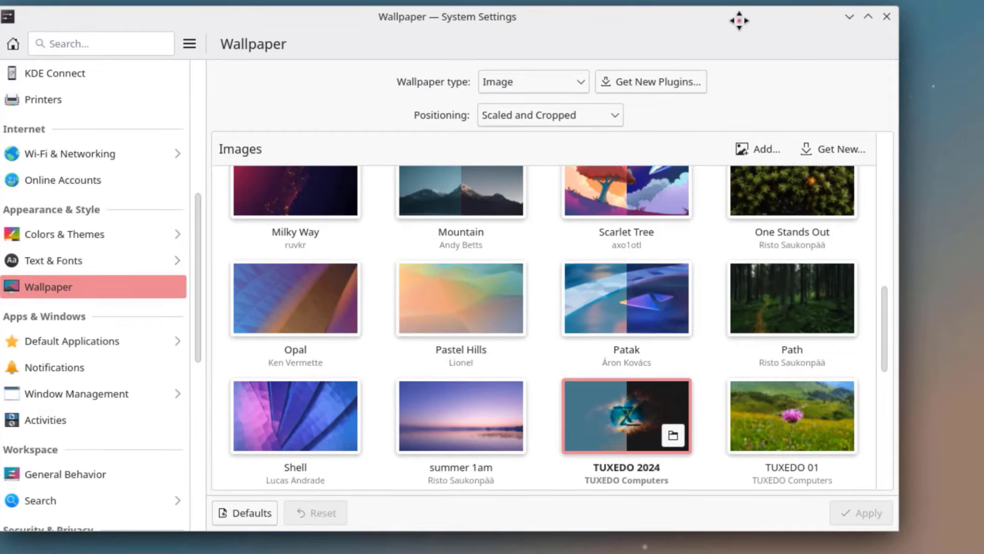
{"action": "scroll", "coordinate": [631, 267], "scroll_direction": "down", "scroll_amount": 3}
{"action": "scroll", "coordinate": [632, 274], "scroll_direction": "down", "scroll_amount": 3}
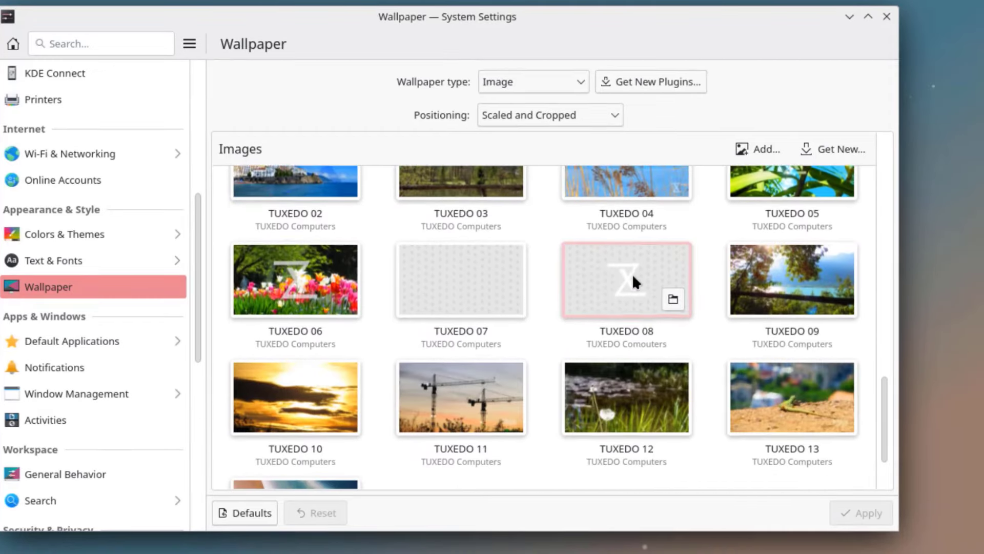
{"action": "left_click", "coordinate": [776, 388]}
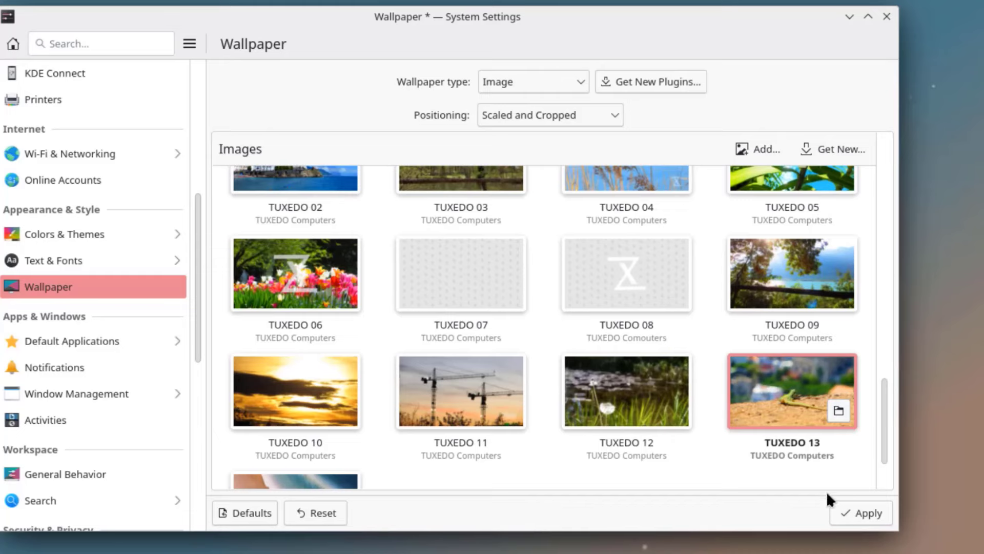
{"action": "left_click", "coordinate": [868, 511]}
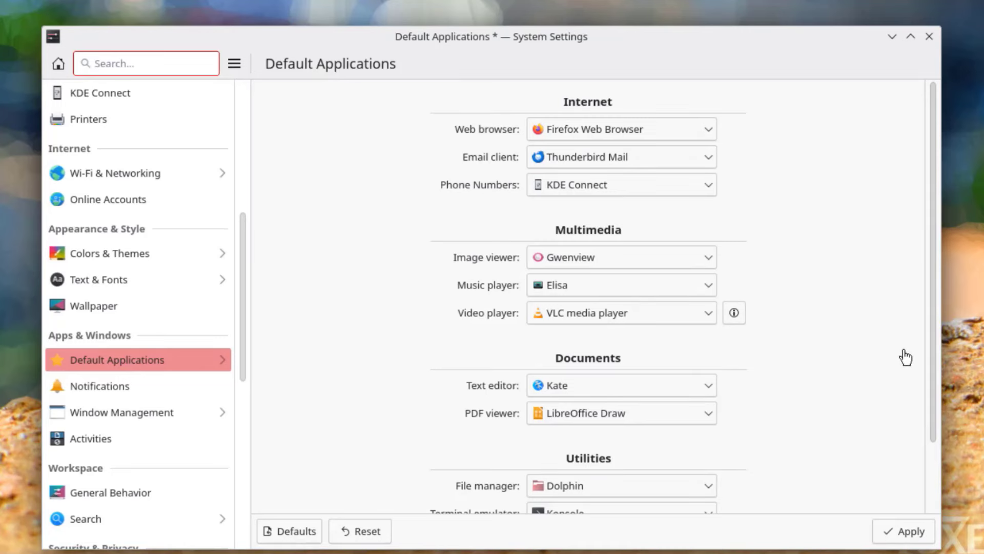
- Move from Default Applications to Notifications and scroll through its options
{"action": "mouse_move", "coordinate": [927, 356]}
{"action": "left_mouse_down"}
{"action": "mouse_move", "coordinate": [925, 426]}
{"action": "mouse_move", "coordinate": [924, 342]}
{"action": "left_mouse_up"}
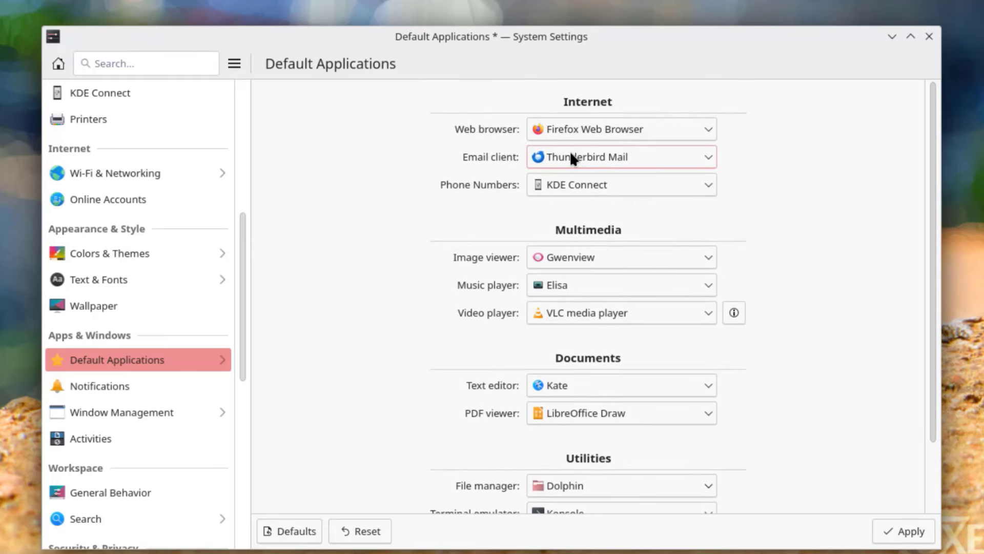
{"action": "key", "text": "Down"}
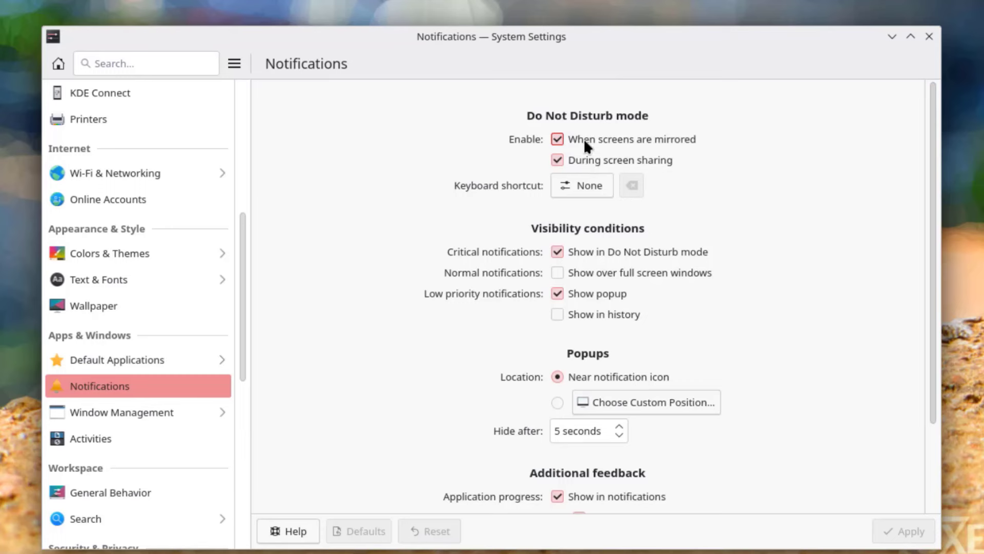
{"action": "scroll", "coordinate": [718, 244], "scroll_direction": "down", "scroll_amount": 3}
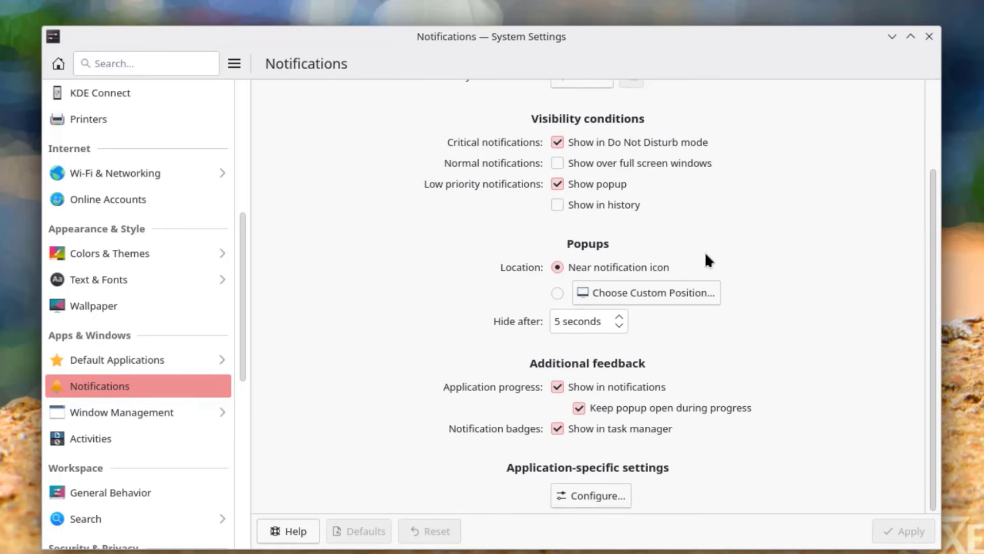
{"action": "scroll", "coordinate": [582, 290], "scroll_direction": "up", "scroll_amount": 3}
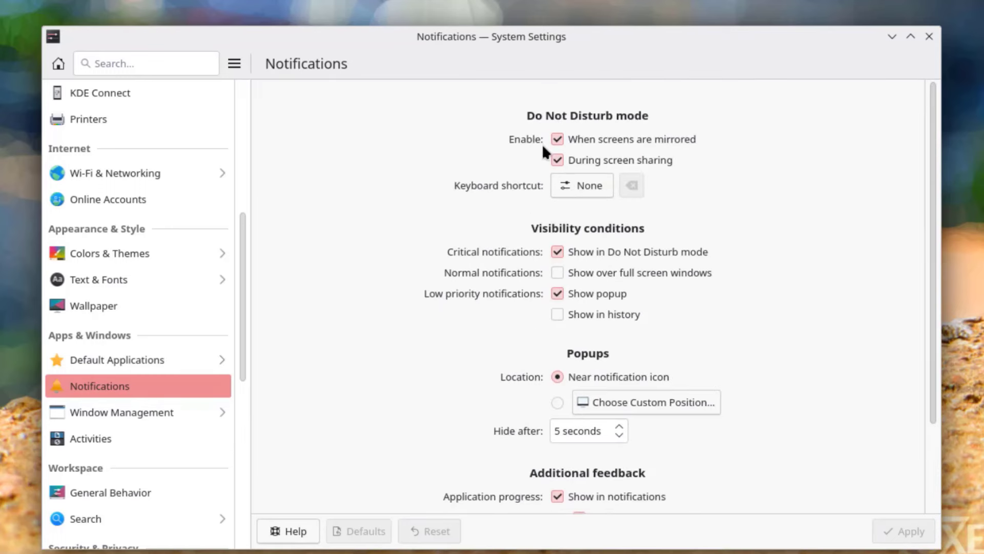
{"action": "scroll", "coordinate": [628, 299], "scroll_direction": "down", "scroll_amount": 3}
- Review Window Behavior's Titlebar, Window Actions, Movement and Advanced tabs, then go to Virtual Desktops
{"action": "left_click", "coordinate": [193, 411]}
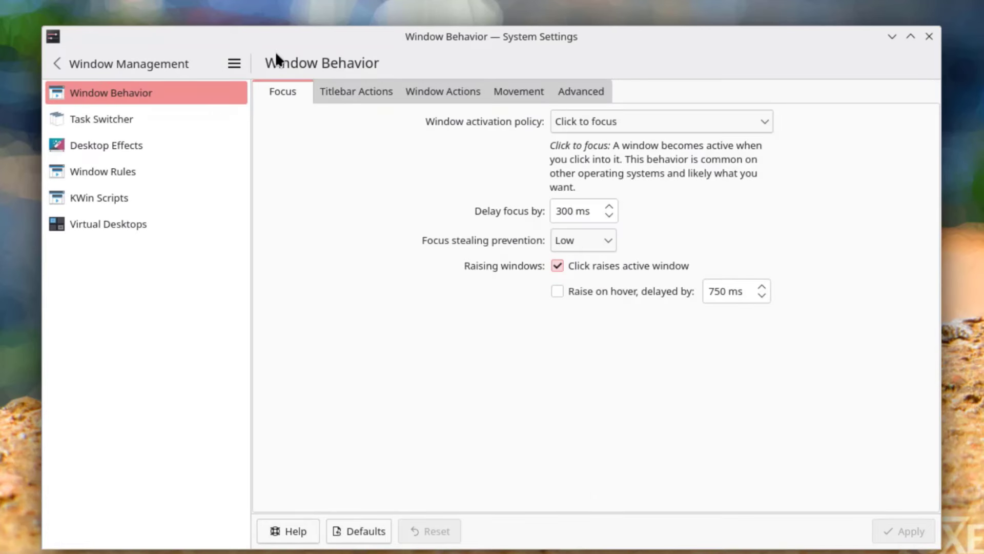
{"action": "left_click", "coordinate": [353, 89]}
{"action": "left_click", "coordinate": [430, 90]}
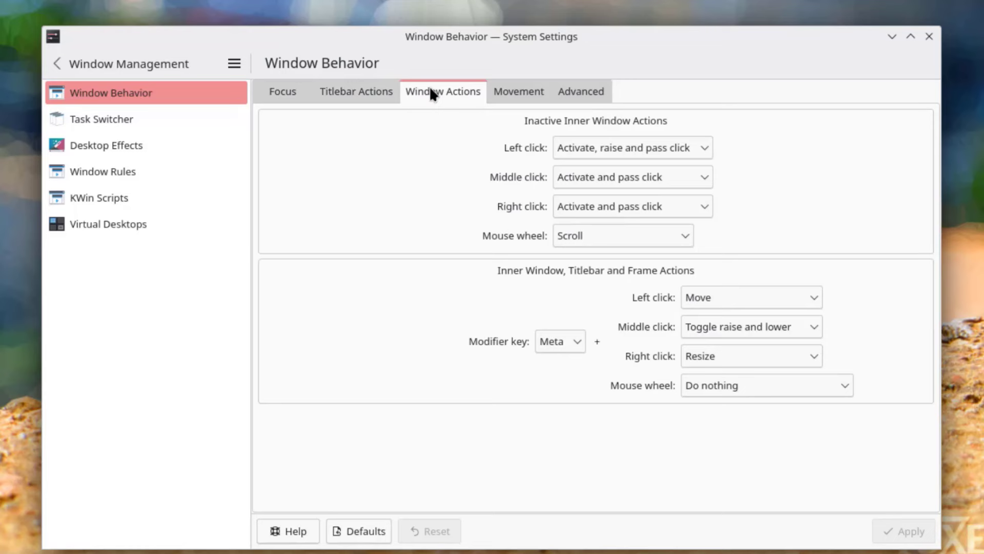
{"action": "left_click", "coordinate": [527, 94]}
{"action": "left_click", "coordinate": [573, 93]}
{"action": "left_click", "coordinate": [282, 91]}
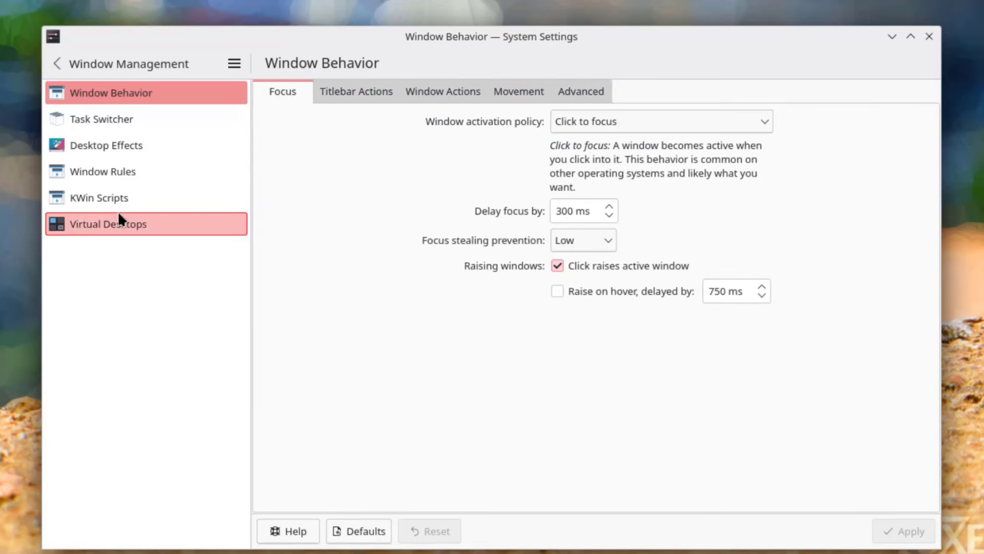
{"action": "left_click", "coordinate": [93, 221]}
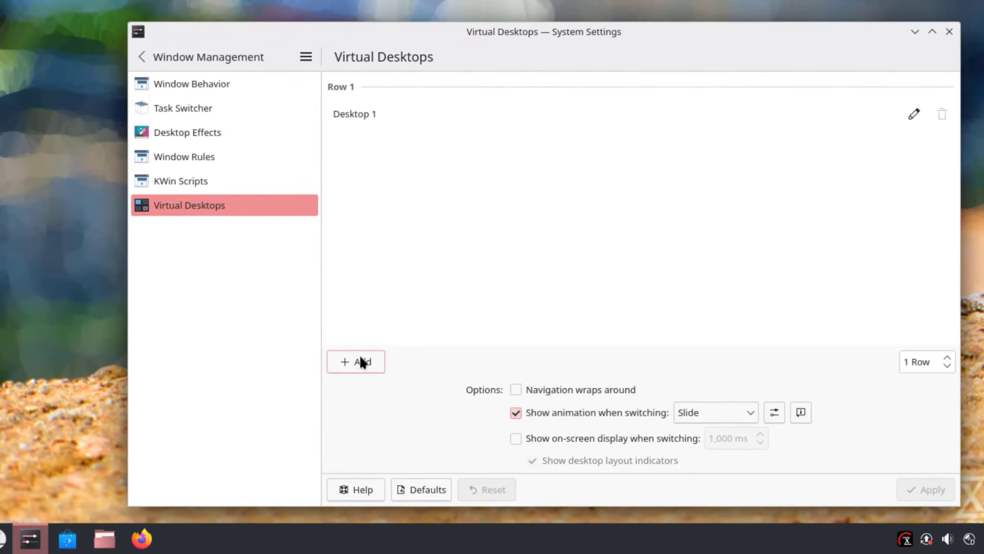
- Add four more virtual desktops for five in total and apply
{"action": "left_click", "coordinate": [360, 360]}
{"action": "left_click", "coordinate": [360, 360]}
{"action": "left_click", "coordinate": [360, 360]}
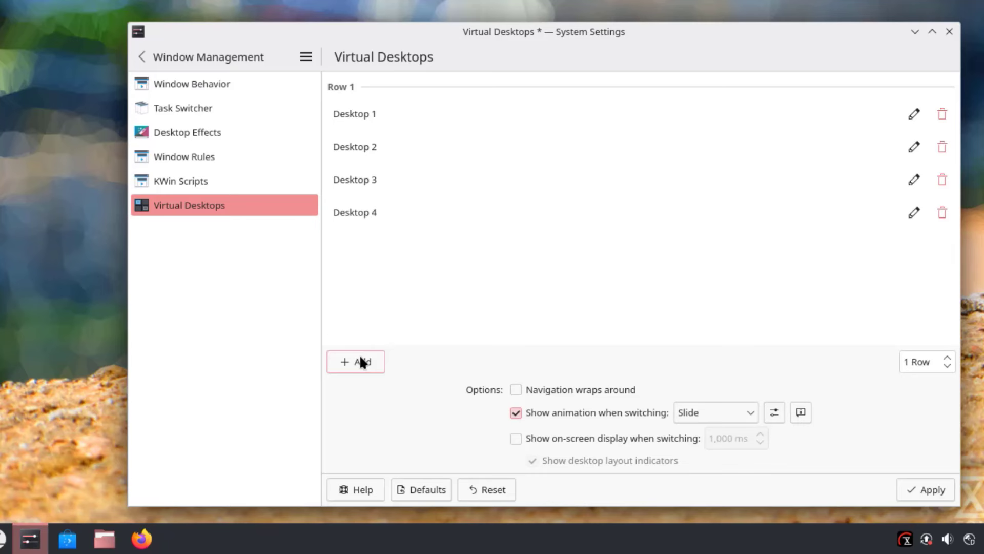
{"action": "left_click", "coordinate": [361, 361]}
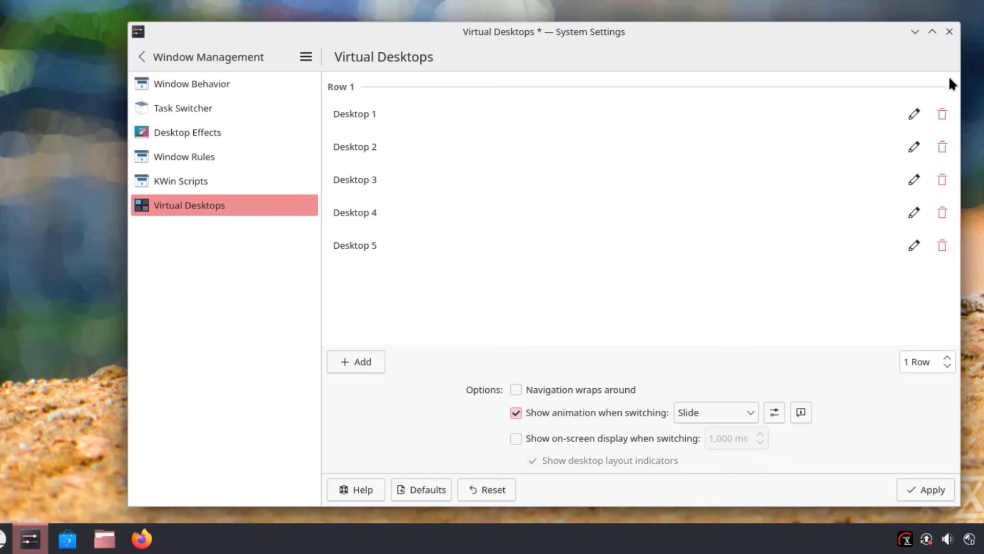
{"action": "left_click", "coordinate": [935, 489]}
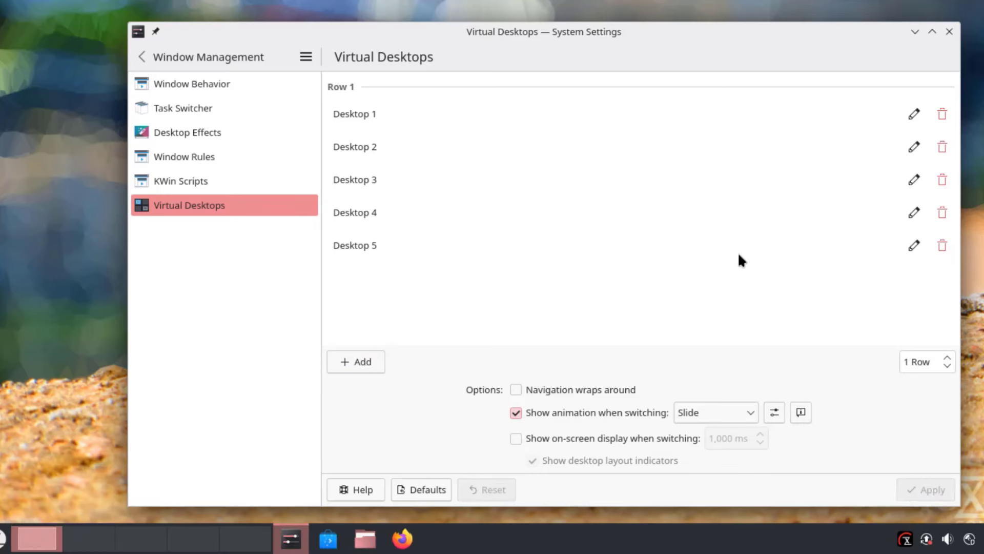
- Enable the Cube effect in Desktop Effects and apply it
{"action": "left_click", "coordinate": [204, 134]}
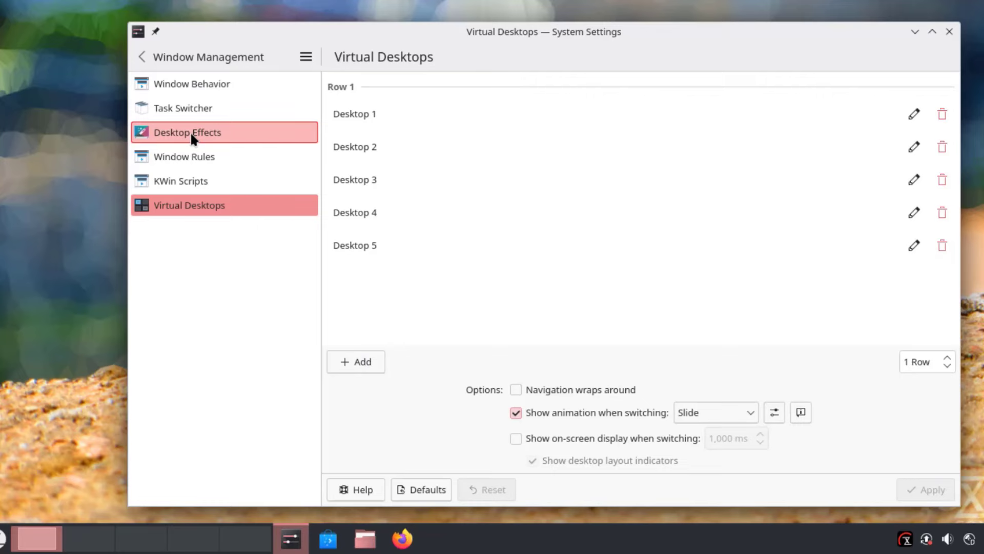
{"action": "left_click", "coordinate": [191, 134]}
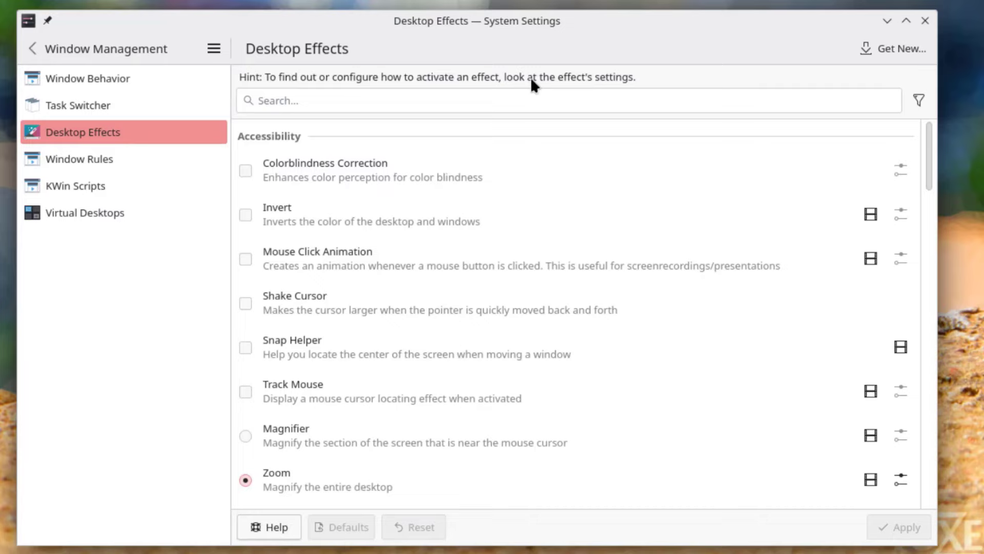
{"action": "scroll", "coordinate": [669, 197], "scroll_direction": "down", "scroll_amount": 1}
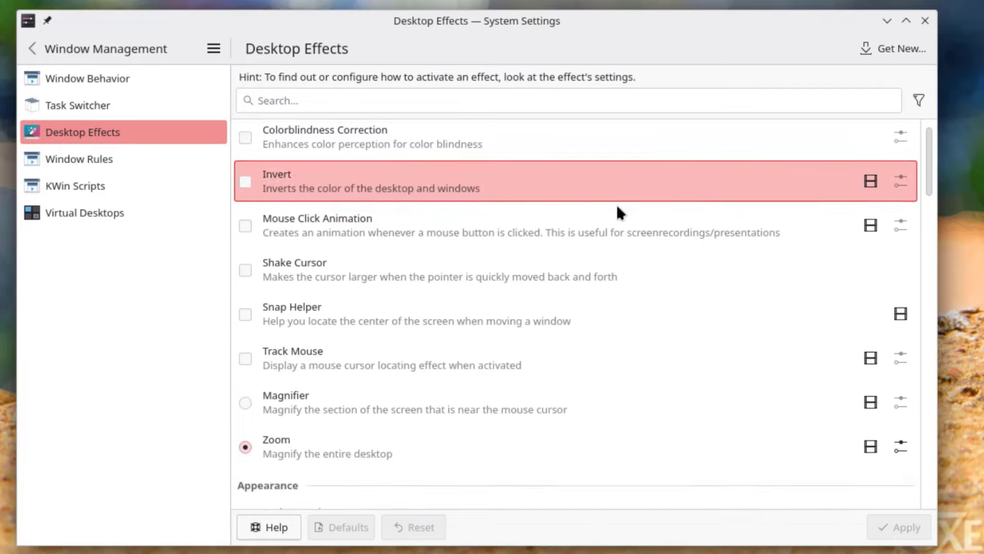
{"action": "scroll", "coordinate": [619, 210], "scroll_direction": "down", "scroll_amount": 10}
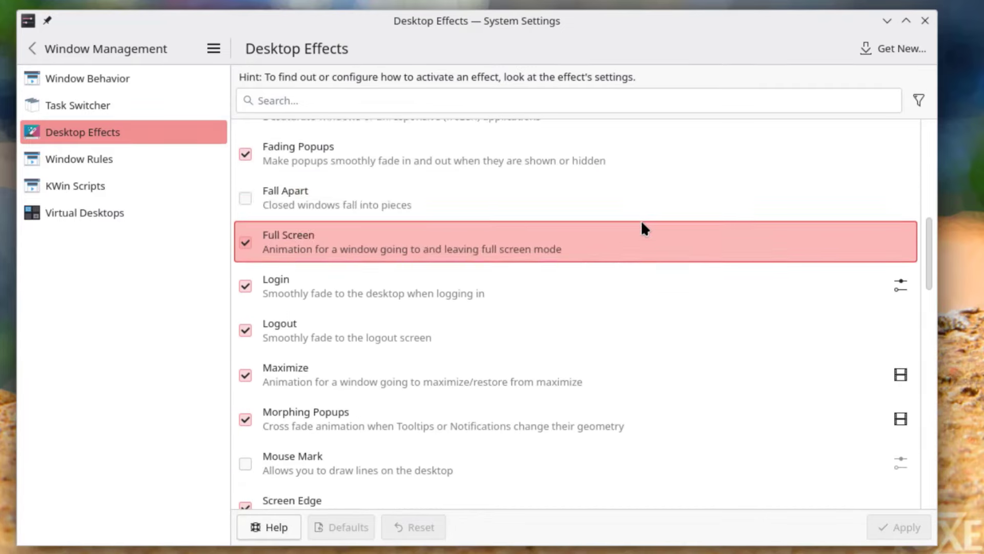
{"action": "scroll", "coordinate": [650, 229], "scroll_direction": "down", "scroll_amount": 15}
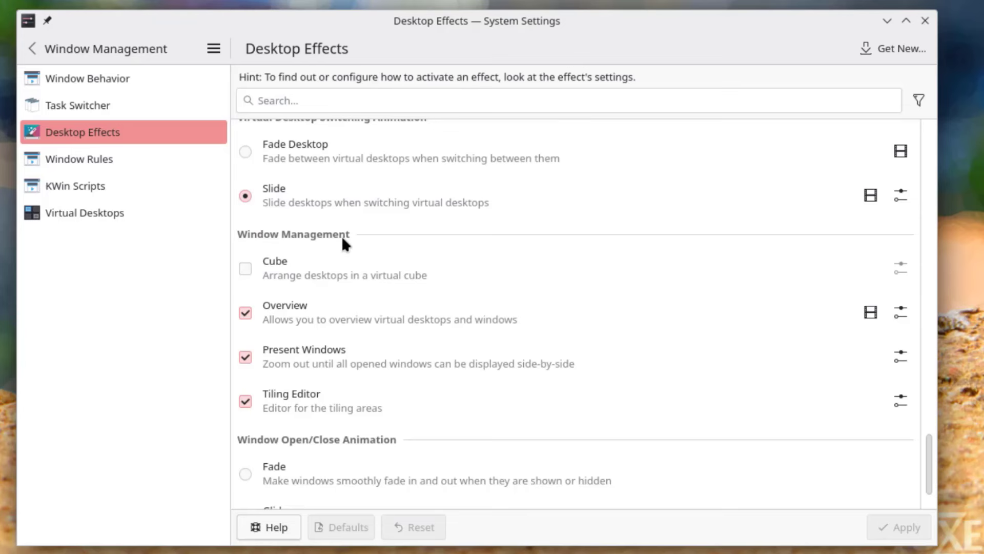
{"action": "left_click", "coordinate": [246, 268]}
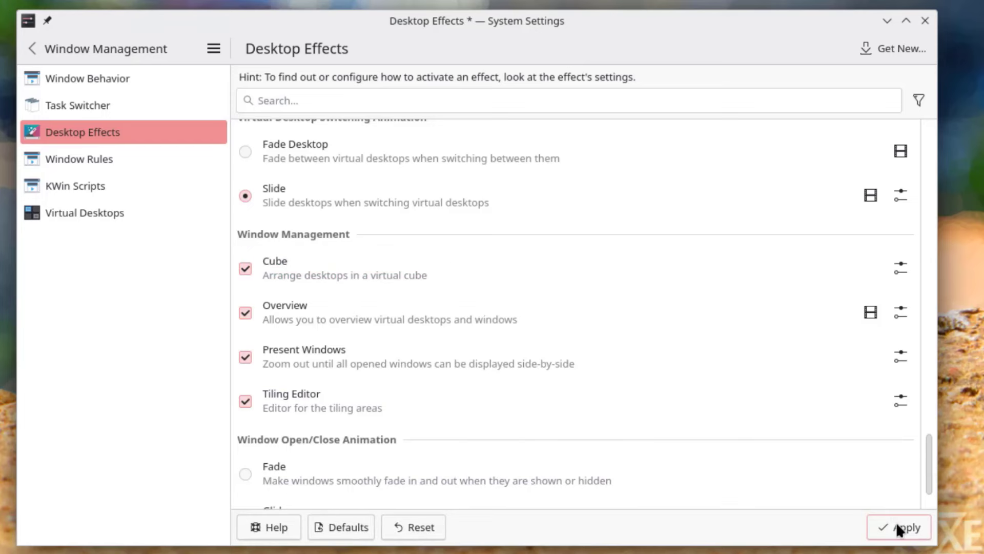
{"action": "left_click", "coordinate": [898, 529]}
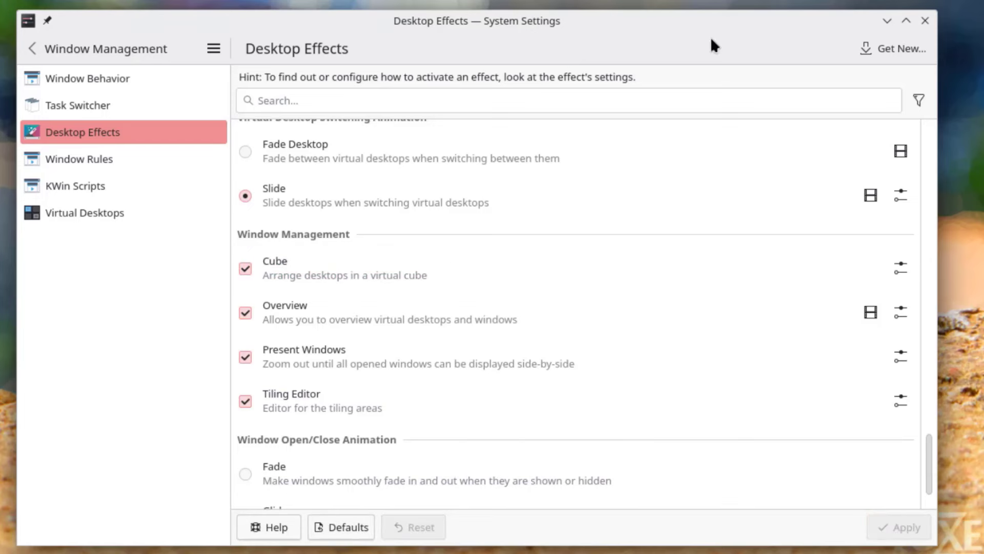
- Show the desktop cube with Super+C, drag to rotate through the desktops, and exit with Escape
{"action": "key", "text": "super+c"}
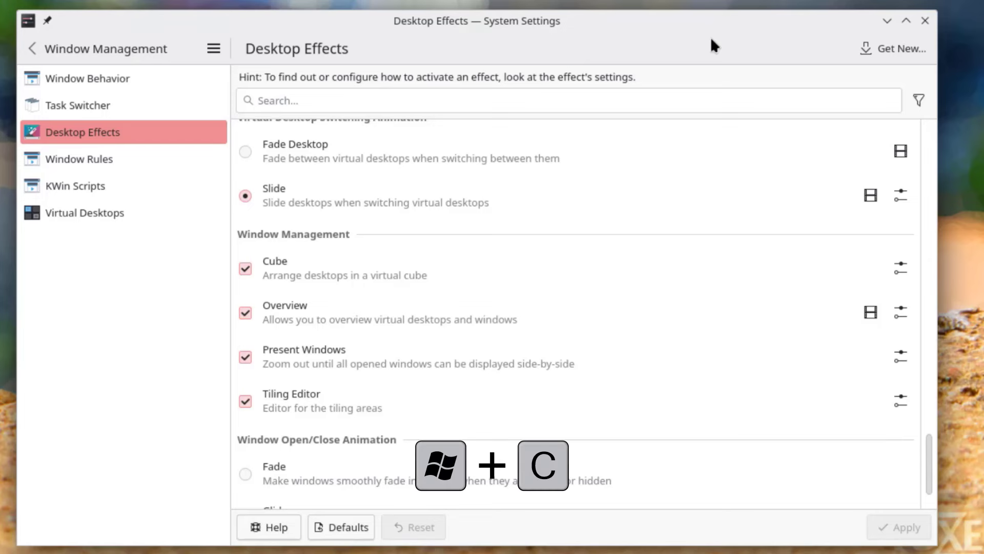
{"action": "key", "text": "super+c"}
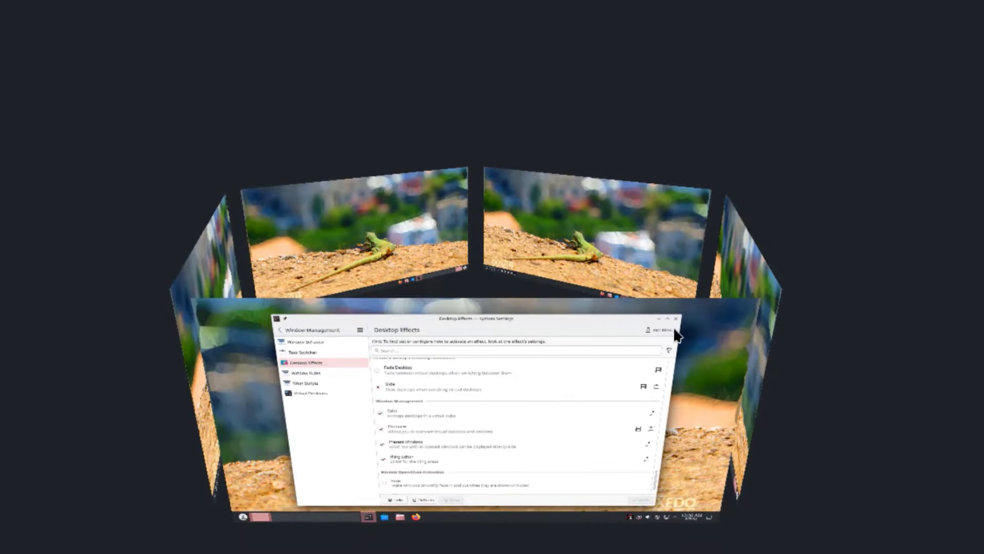
{"action": "left_click_drag", "start_coordinate": [678, 336], "coordinate": [503, 68]}
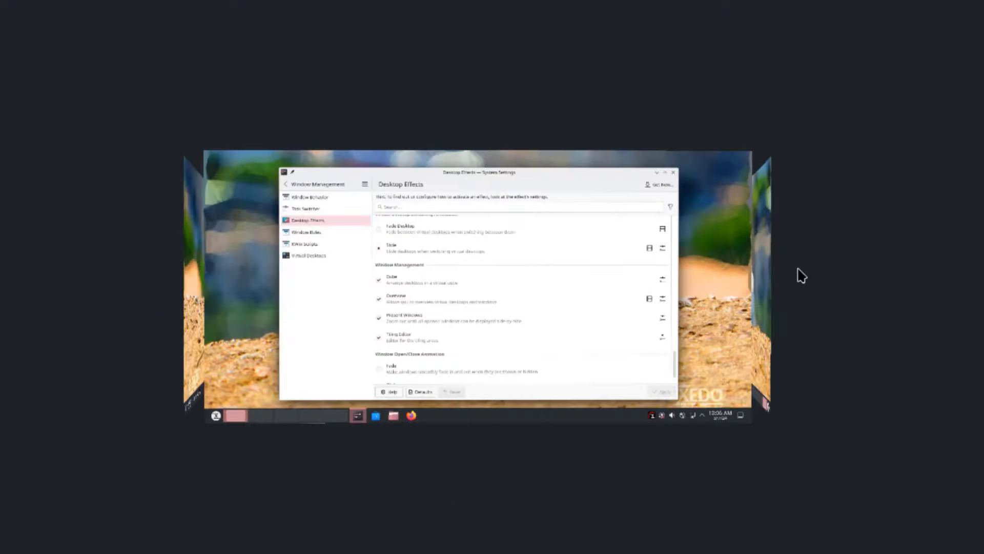
{"action": "key", "text": "Escape"}
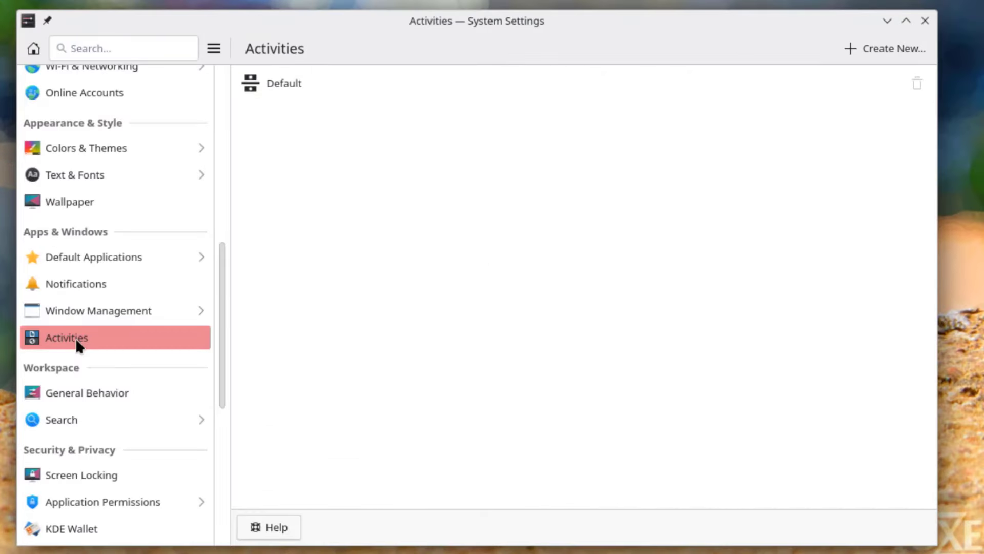
- Look over General Behavior, Screen Locking and Application Permissions' Flatpak and Legacy X11 pages
{"action": "left_click", "coordinate": [88, 388]}
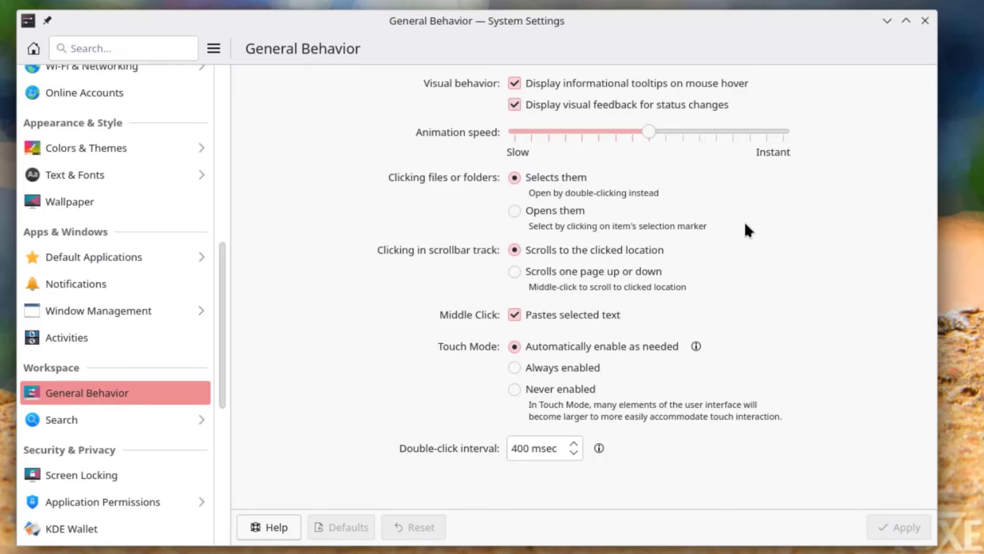
{"action": "left_click_drag", "start_coordinate": [224, 351], "coordinate": [224, 423]}
{"action": "left_click", "coordinate": [61, 284]}
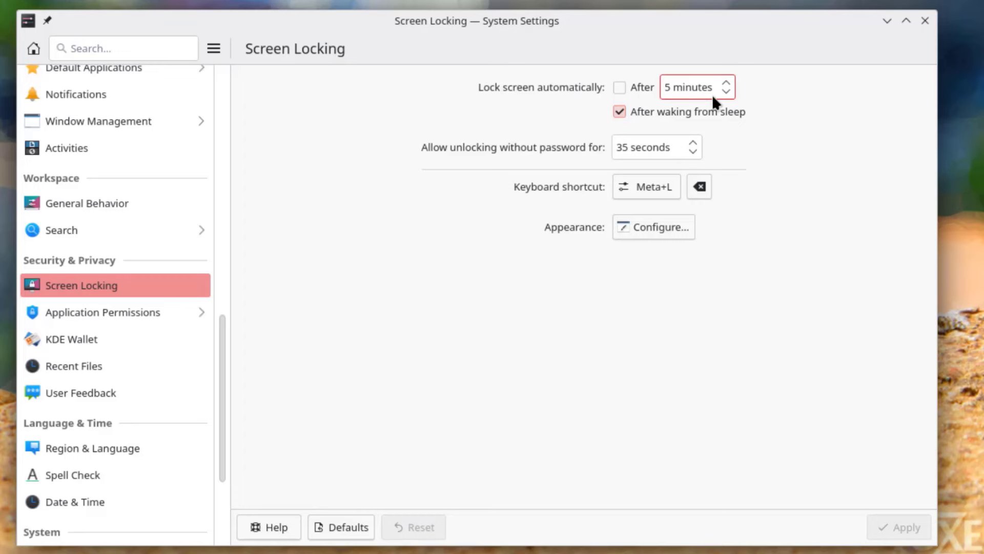
{"action": "left_click", "coordinate": [124, 308]}
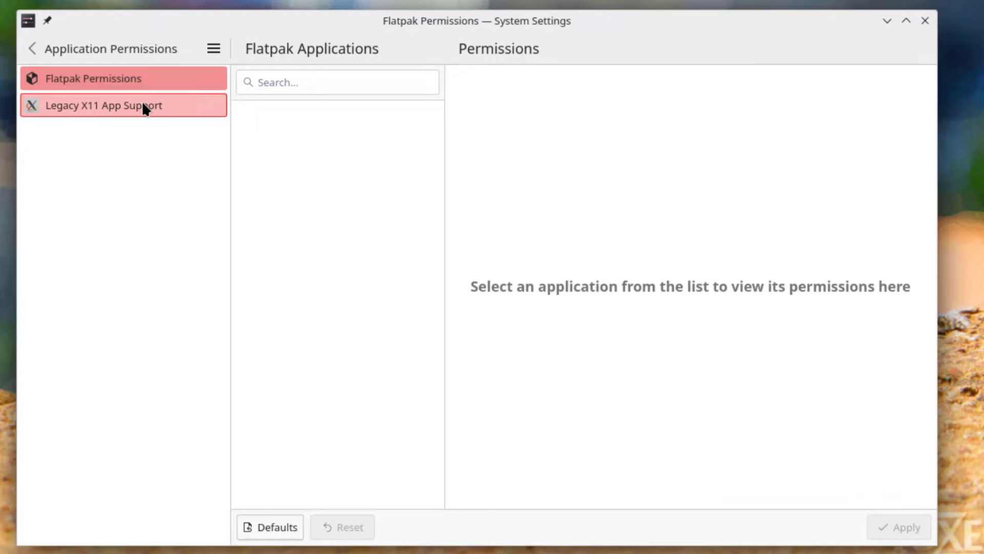
{"action": "left_click", "coordinate": [142, 105]}
{"action": "left_click", "coordinate": [112, 78]}
- View the KDE Wallet settings and its Access Control tab
{"action": "left_click", "coordinate": [30, 48]}
{"action": "left_click", "coordinate": [97, 342]}
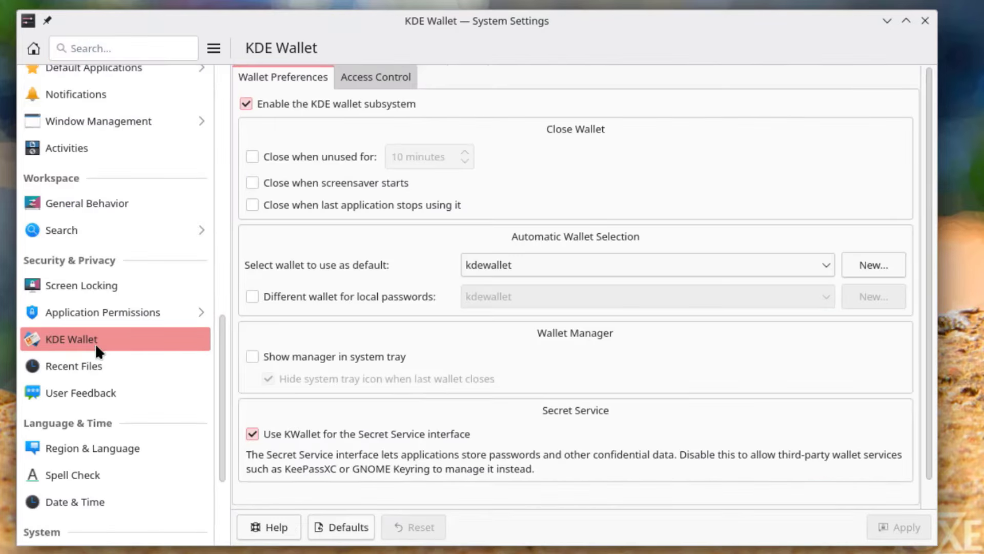
{"action": "left_click", "coordinate": [393, 82]}
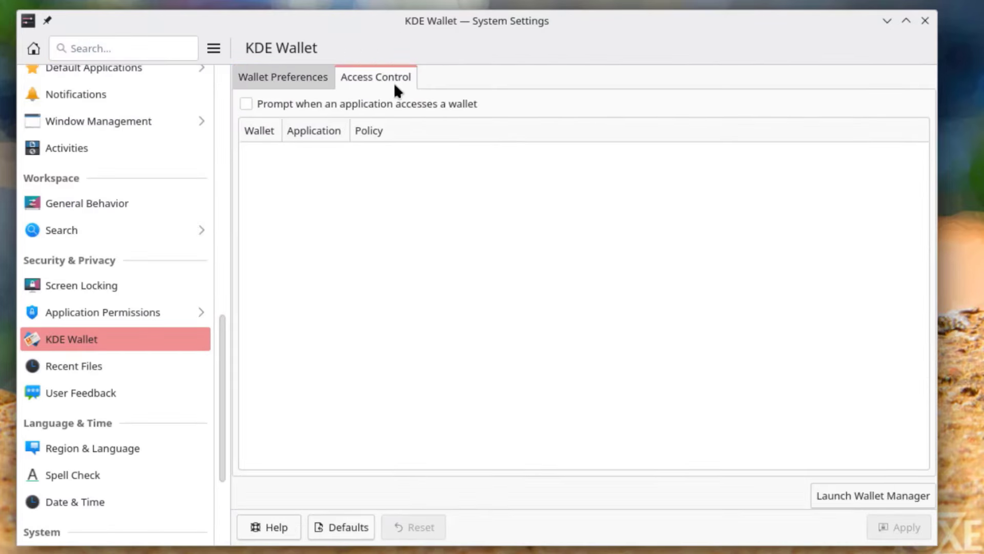
{"action": "left_click", "coordinate": [315, 81]}
- Review Region & Language, its display language options, and Spell Check
{"action": "scroll", "coordinate": [706, 245], "scroll_direction": "down", "scroll_amount": 1}
{"action": "scroll", "coordinate": [125, 291], "scroll_direction": "down", "scroll_amount": 3}
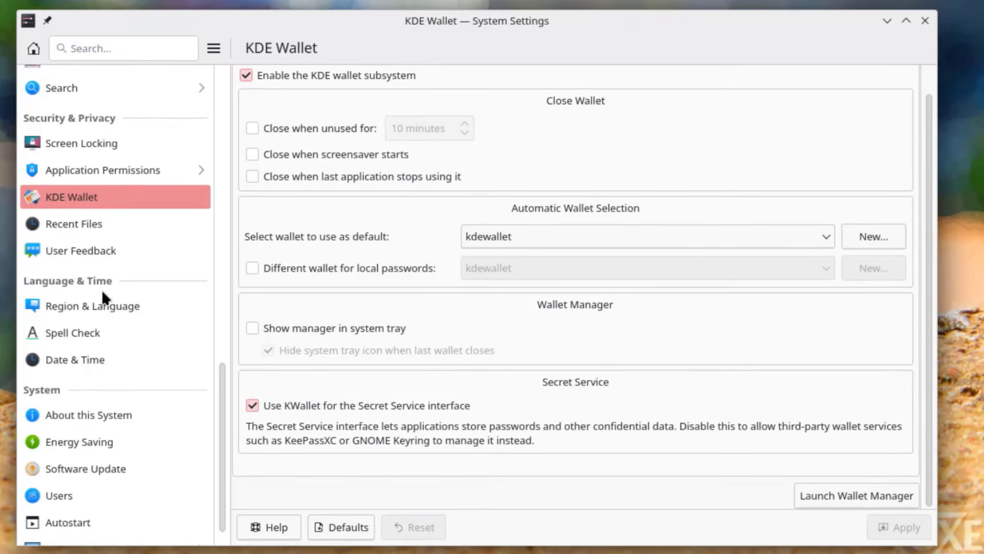
{"action": "left_click", "coordinate": [117, 314]}
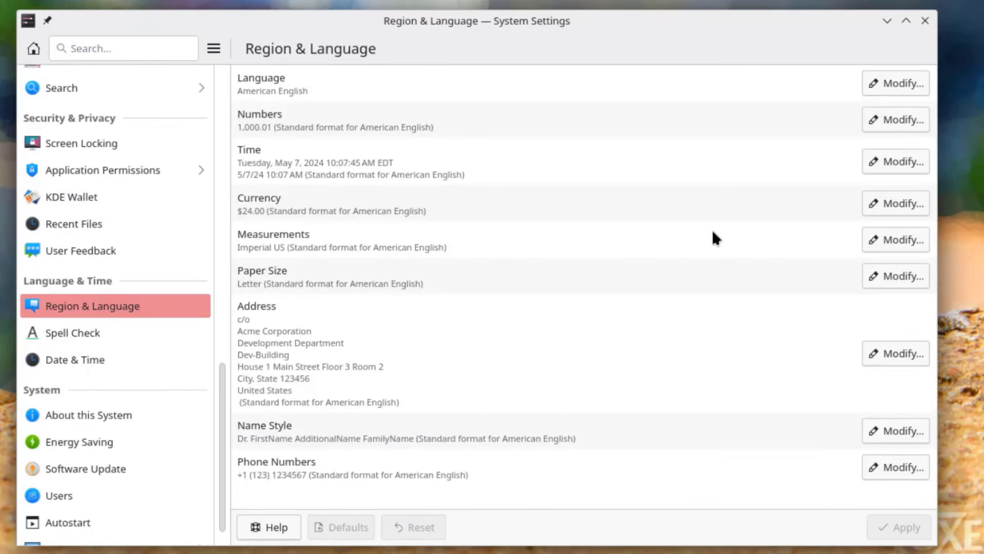
{"action": "left_click", "coordinate": [866, 82]}
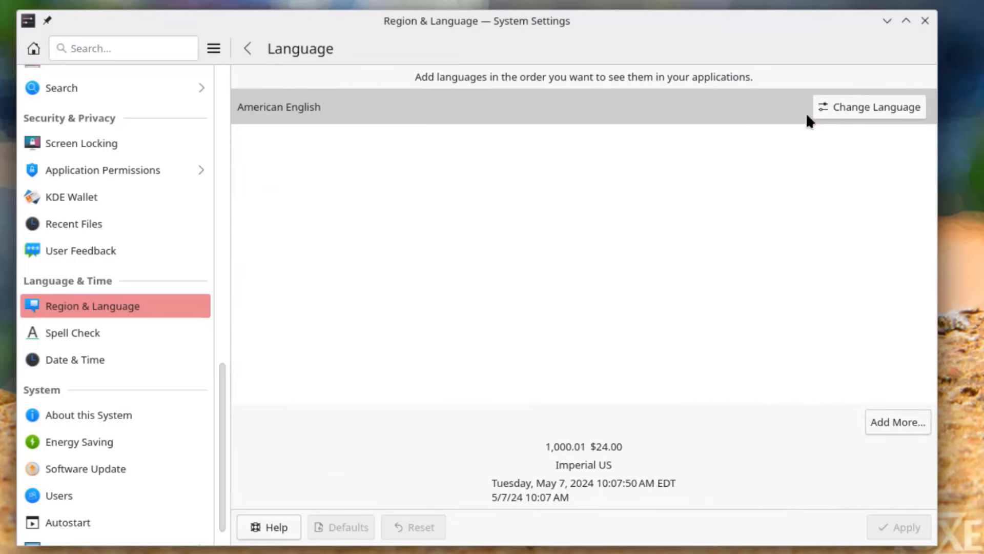
{"action": "left_click", "coordinate": [93, 328]}
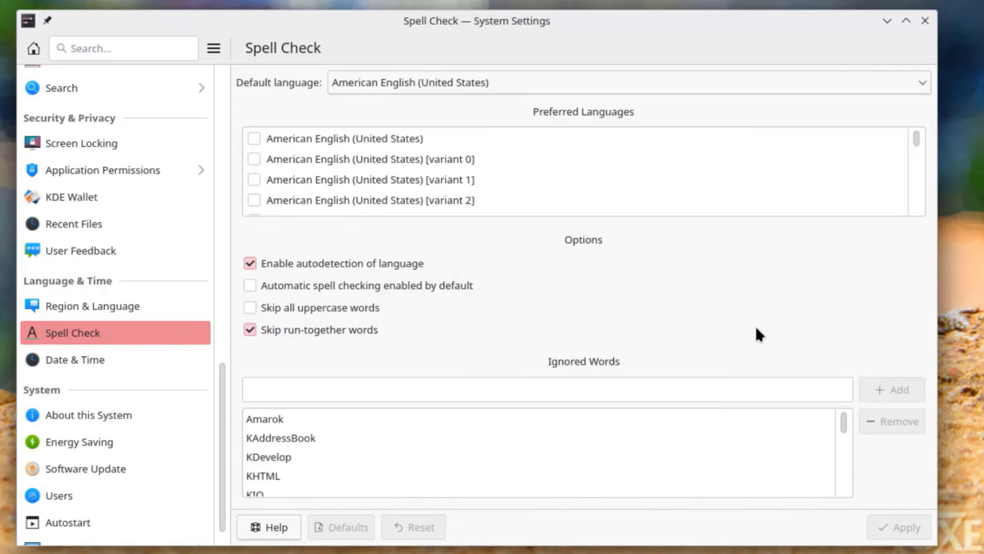
- Flip between Date & Time's clock and Time Zone tabs, then view About this System
{"action": "left_click", "coordinate": [106, 353]}
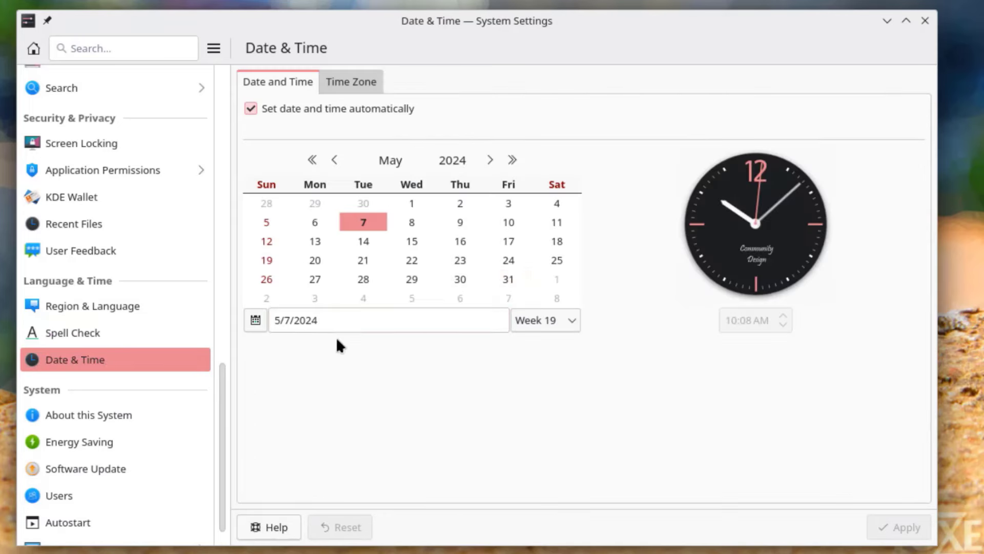
{"action": "left_click", "coordinate": [353, 81]}
{"action": "left_click", "coordinate": [273, 81]}
{"action": "left_click", "coordinate": [358, 81]}
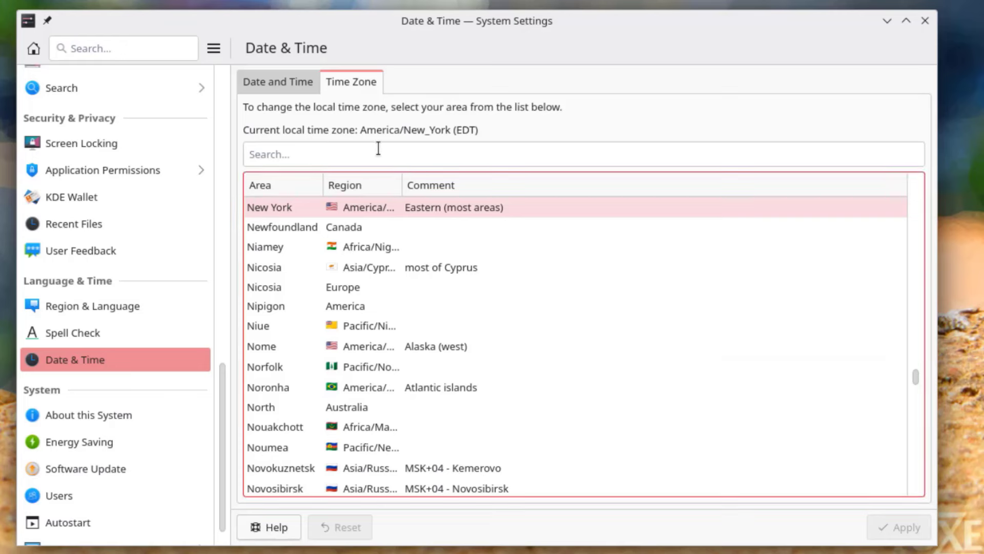
{"action": "left_click", "coordinate": [291, 86]}
{"action": "left_click", "coordinate": [90, 415]}
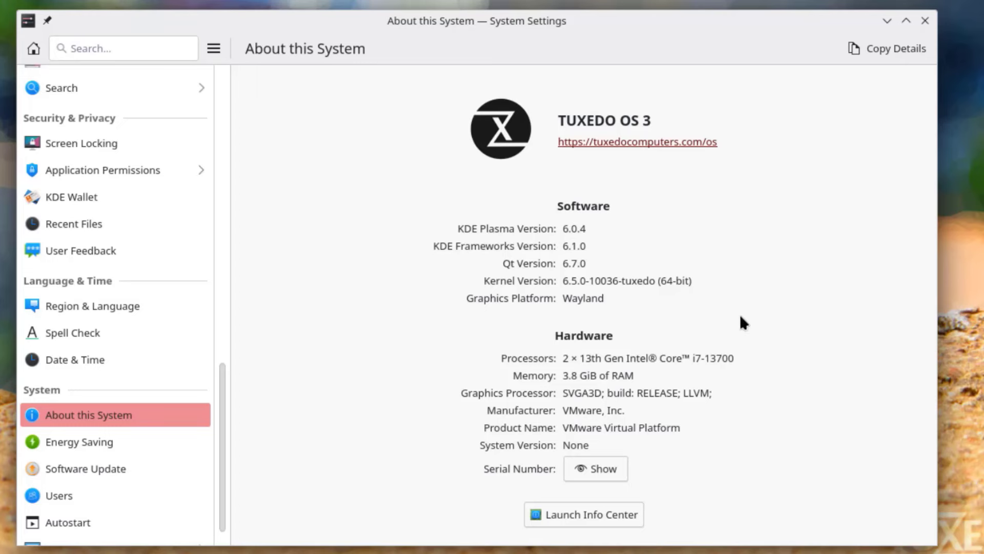
- Check Energy Saving's inactivity suspend choices, then set software updates to install automatically
{"action": "key", "text": "Down"}
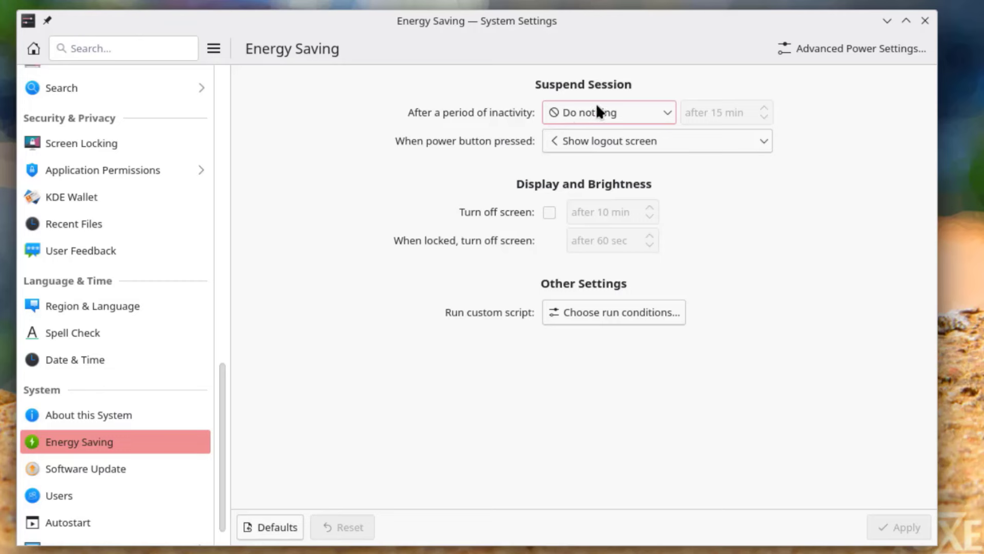
{"action": "left_click", "coordinate": [600, 107]}
{"action": "left_click", "coordinate": [638, 107]}
{"action": "key", "text": "Down"}
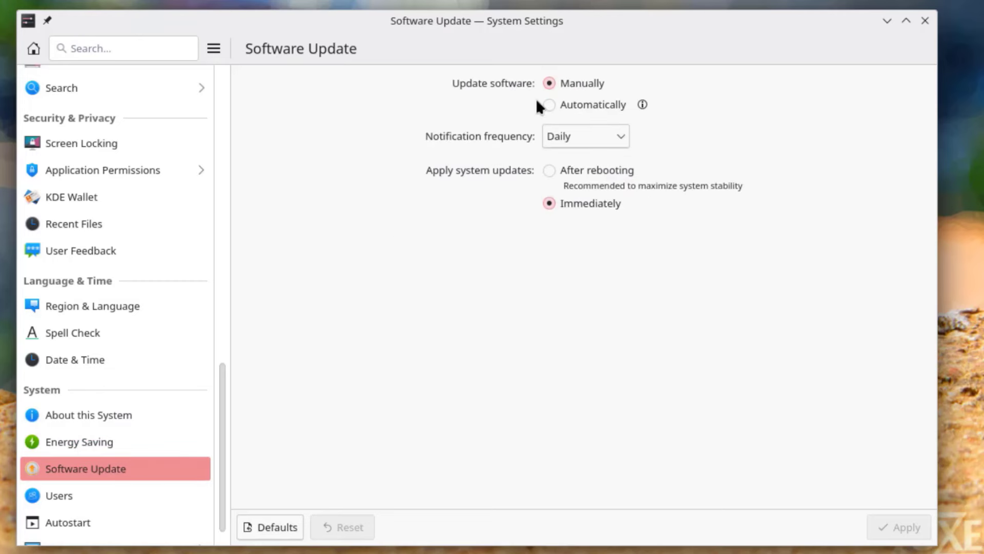
{"action": "left_click", "coordinate": [547, 104]}
- Preview adding a new user and its account types, then view Autostart's add-entry choices
{"action": "key", "text": "Down"}
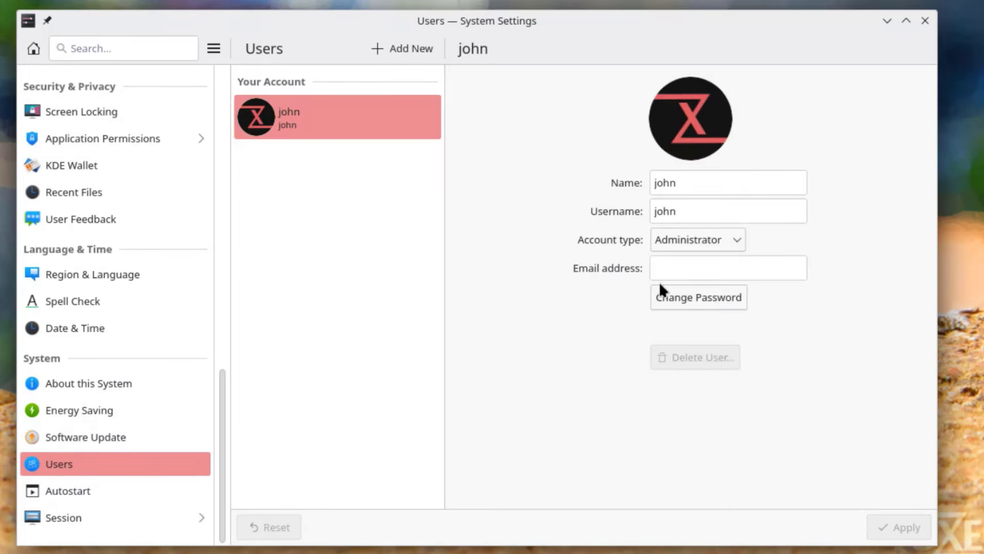
{"action": "left_click", "coordinate": [431, 49]}
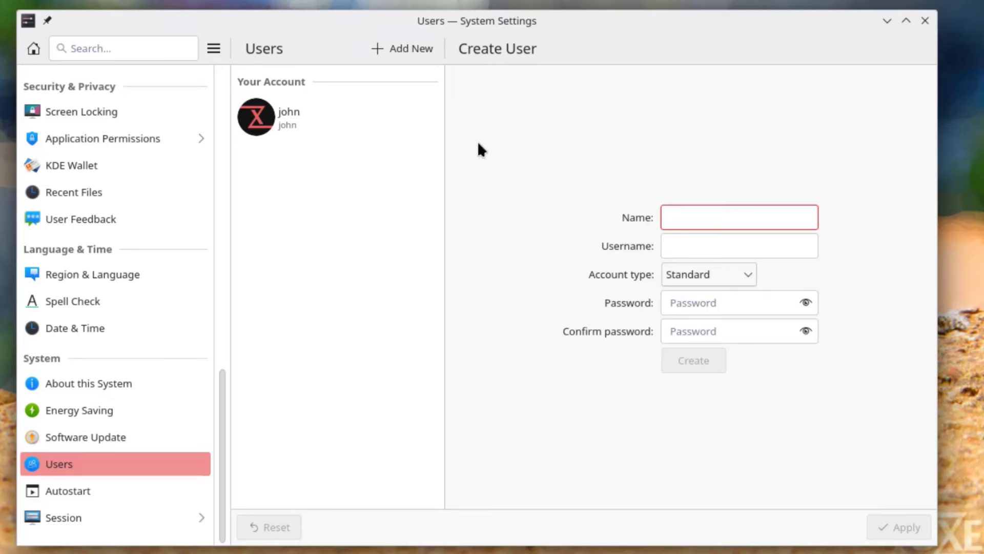
{"action": "left_click", "coordinate": [688, 282]}
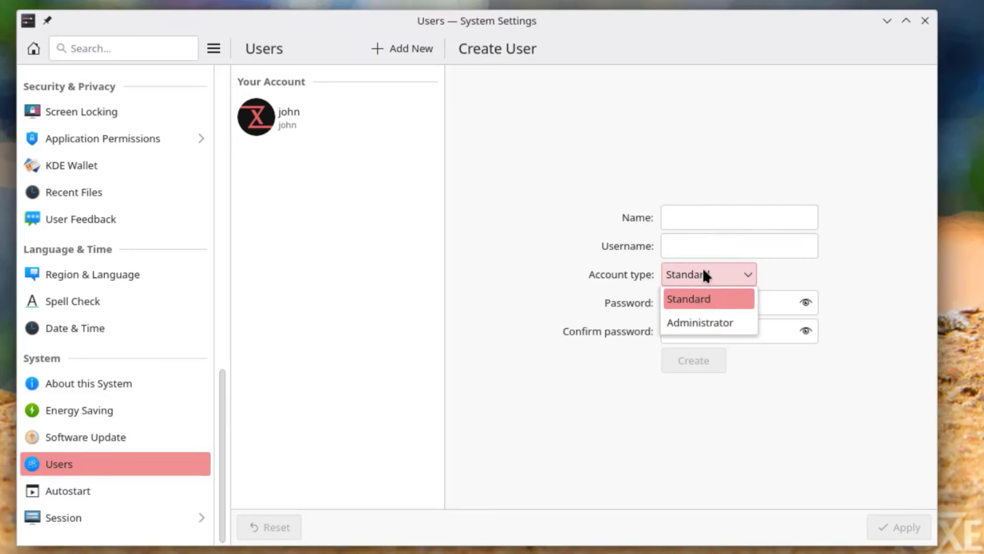
{"action": "left_click", "coordinate": [74, 482]}
{"action": "left_click", "coordinate": [74, 482]}
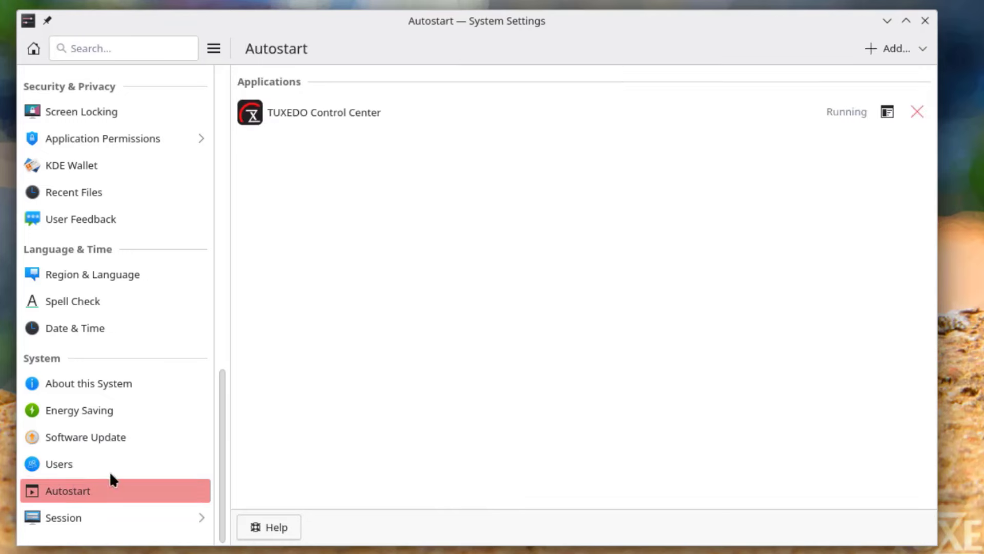
{"action": "left_click", "coordinate": [902, 45]}
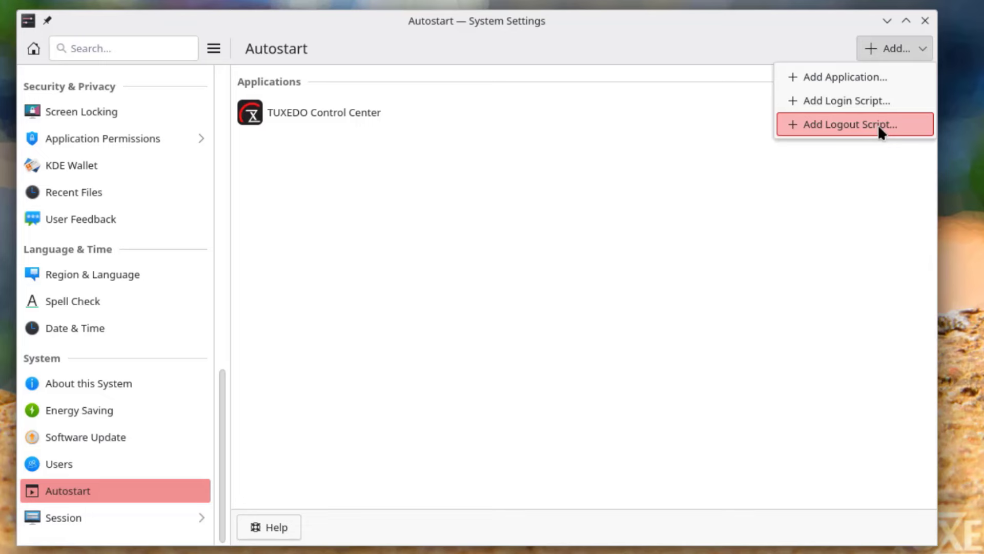
- Filter the Session background services to show only running ones
{"action": "left_click", "coordinate": [77, 517]}
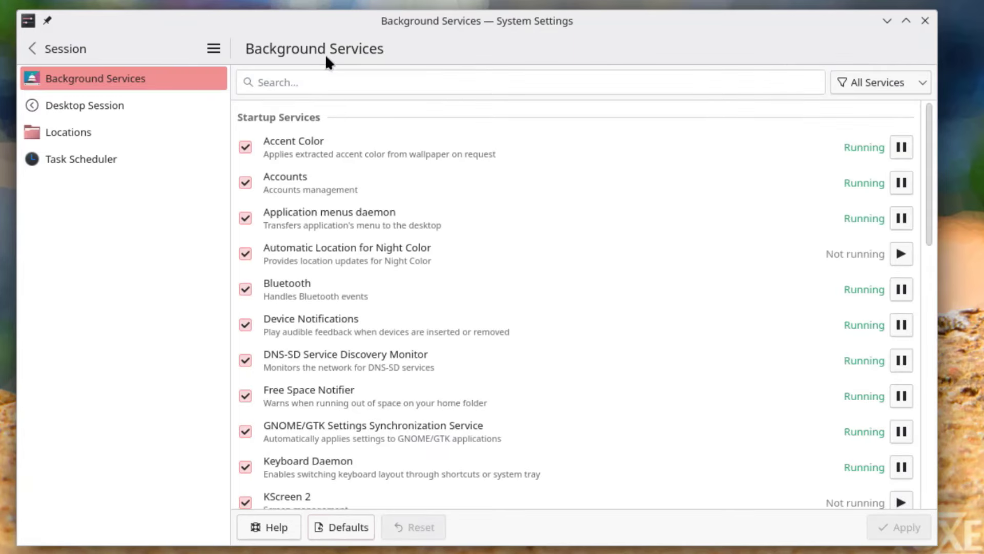
{"action": "left_click", "coordinate": [853, 84]}
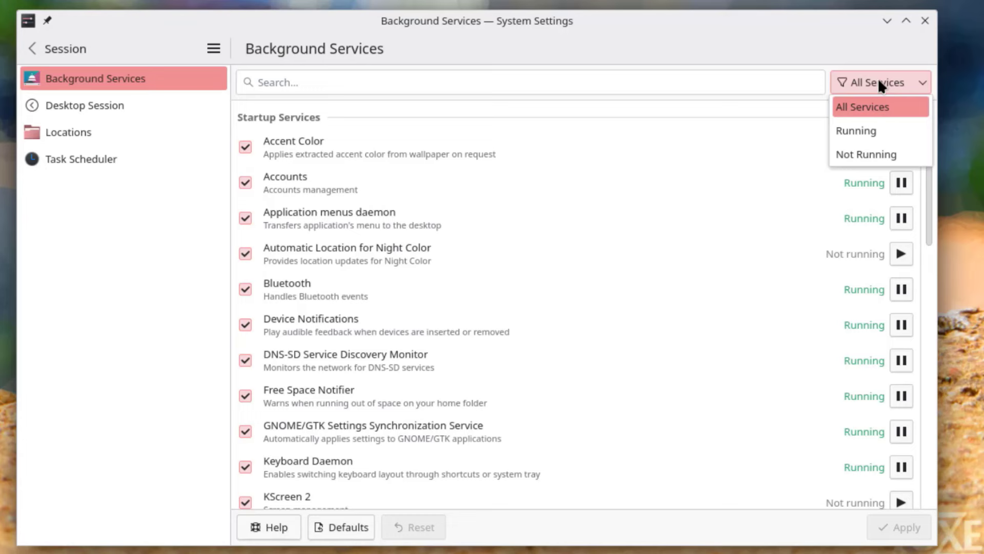
{"action": "left_click", "coordinate": [872, 131]}
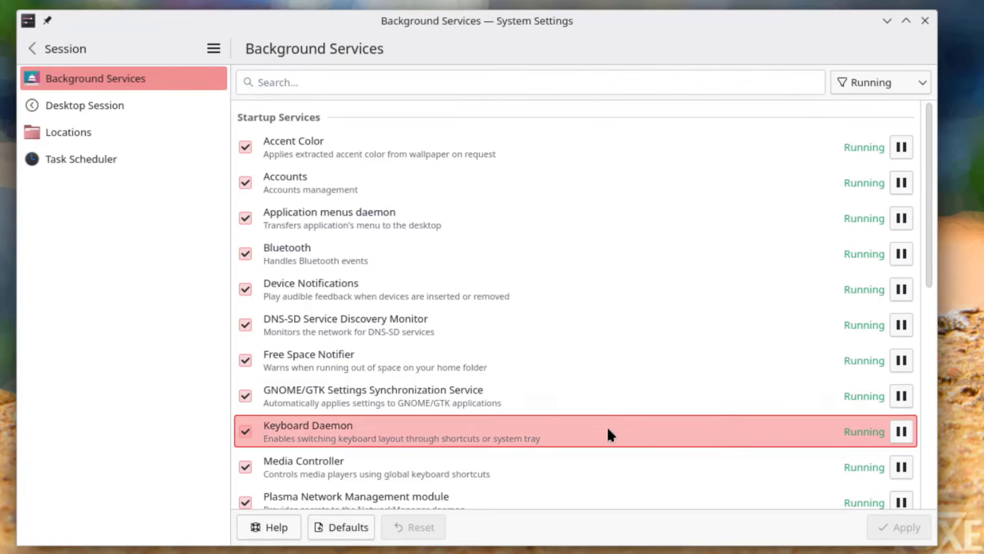
- Visit Desktop Session, Locations and Task Scheduler, then cancel a new scheduled task
{"action": "left_click", "coordinate": [113, 106]}
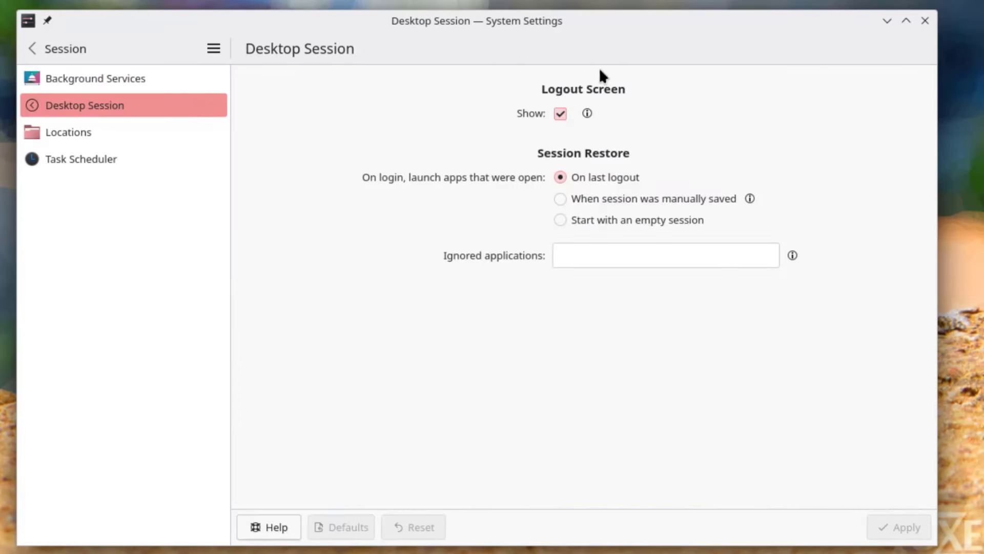
{"action": "left_click", "coordinate": [66, 138]}
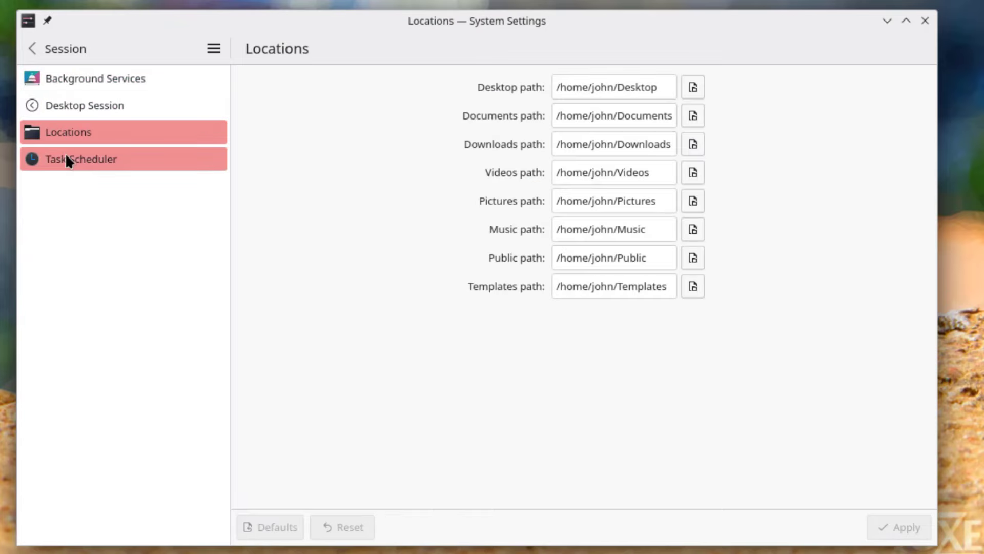
{"action": "left_click", "coordinate": [66, 156]}
{"action": "left_click", "coordinate": [62, 133]}
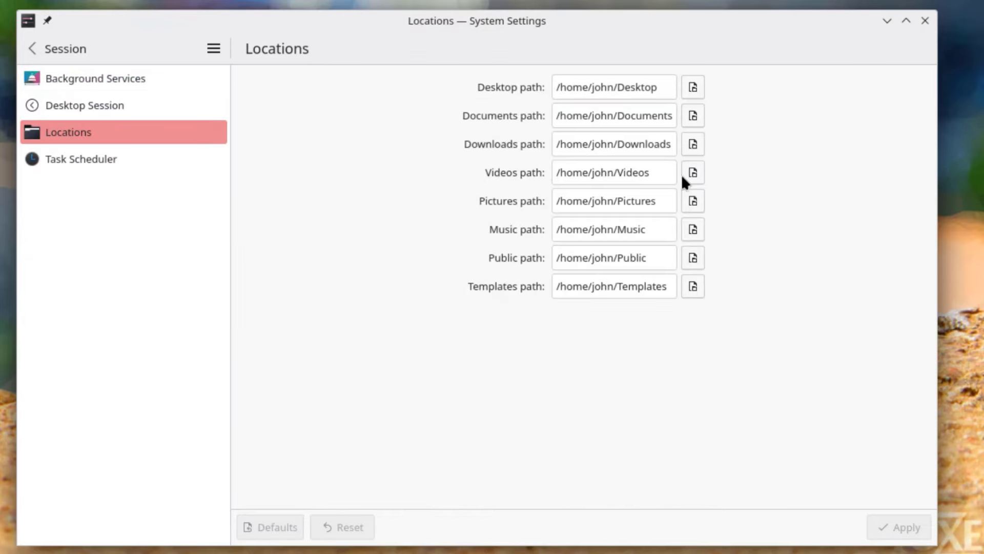
{"action": "left_click", "coordinate": [96, 160]}
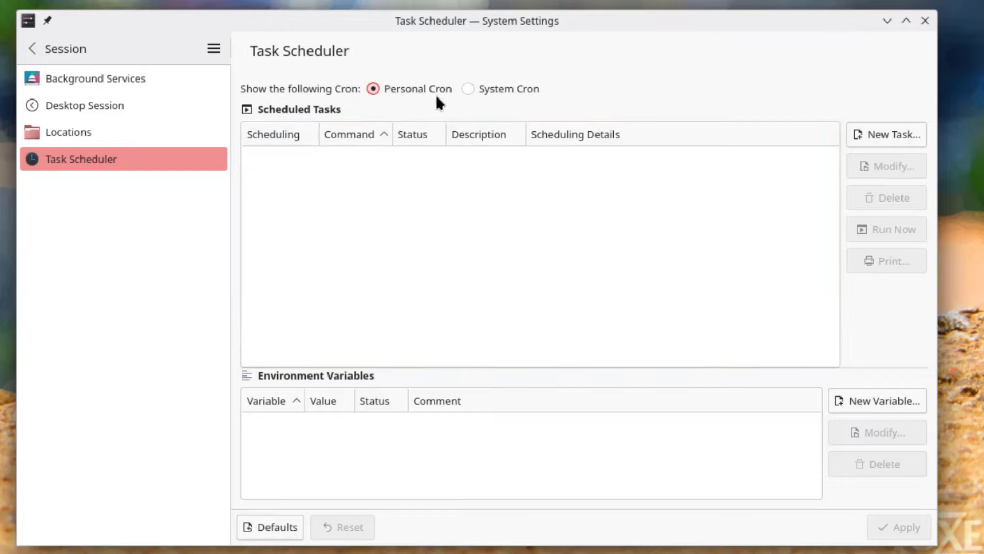
{"action": "left_click", "coordinate": [883, 132]}
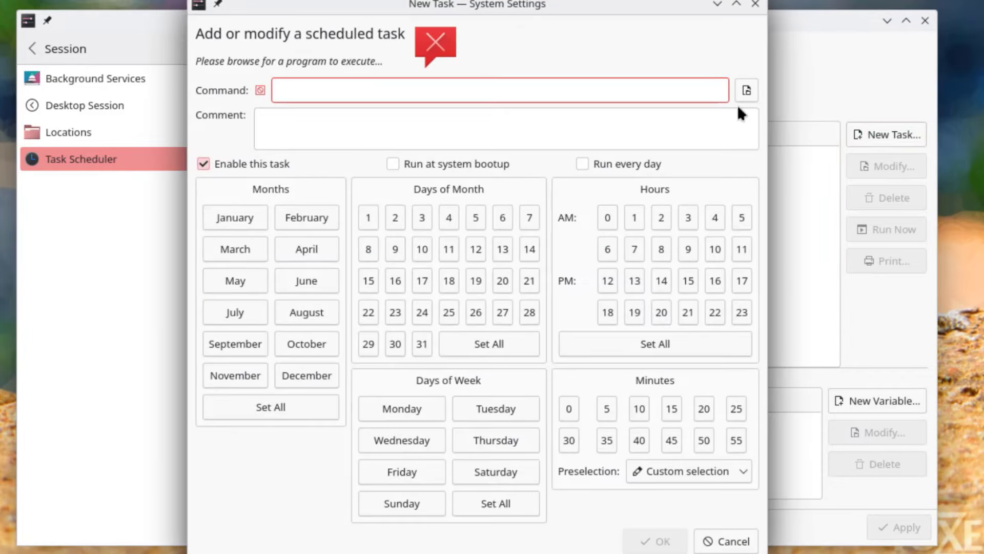
{"action": "left_click", "coordinate": [723, 539]}
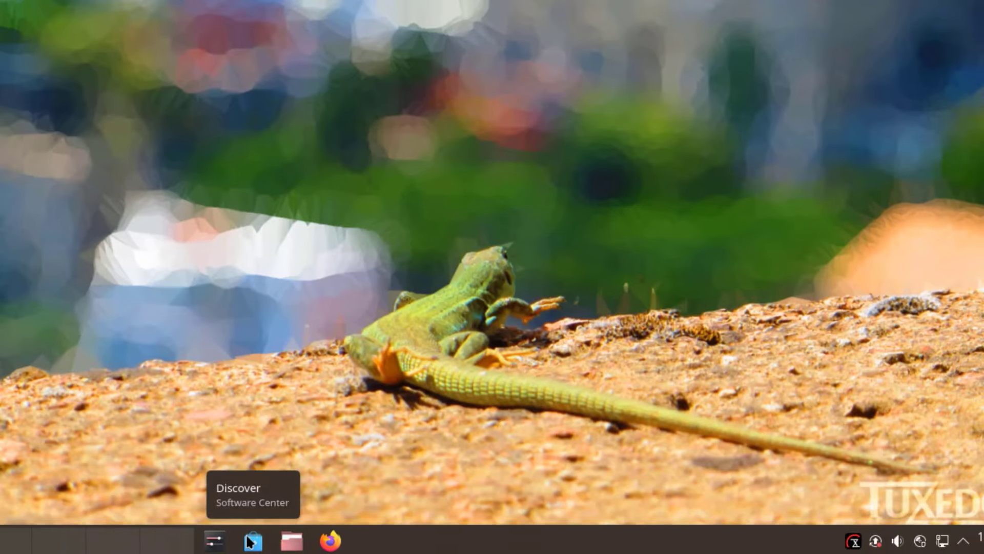
- Launch Discover, check installed apps and updates, then view the Flathub, firmware and TUXEDO OS 3 sources
{"action": "left_click", "coordinate": [250, 541]}
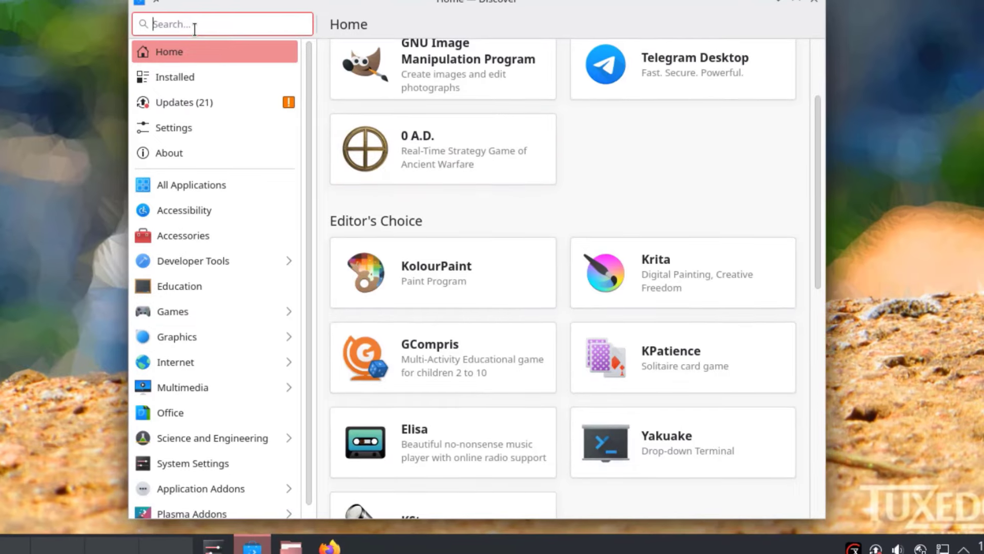
{"action": "left_click", "coordinate": [203, 79]}
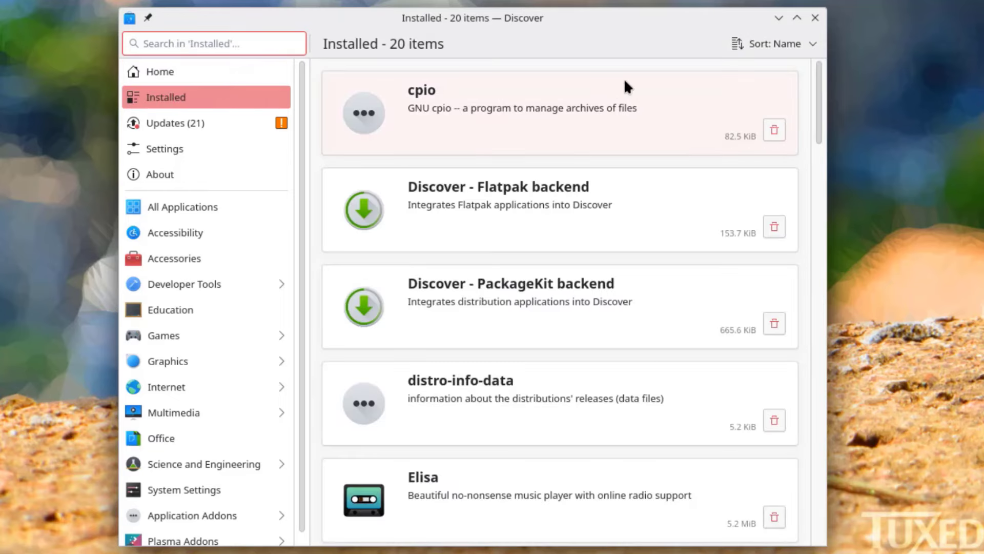
{"action": "scroll", "coordinate": [625, 184], "scroll_direction": "down", "scroll_amount": 10}
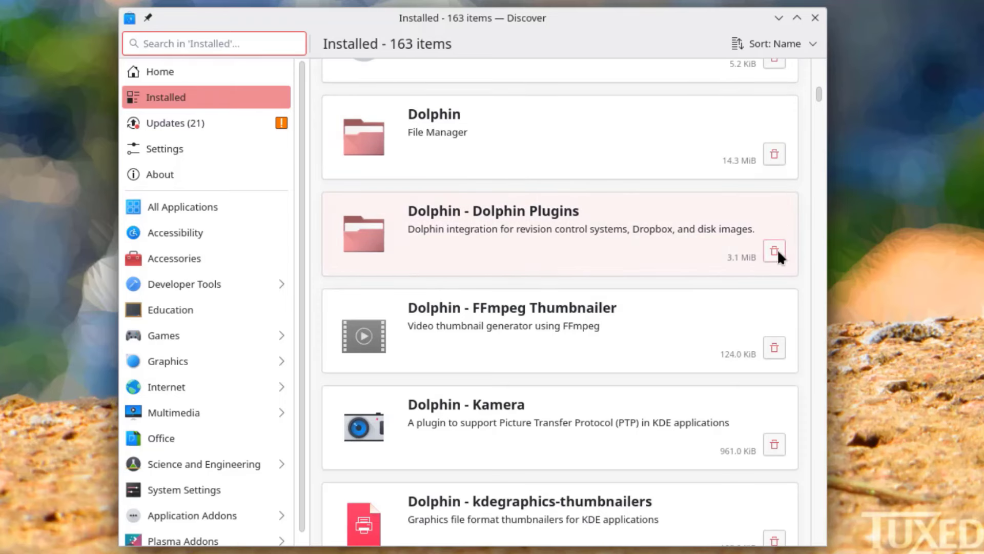
{"action": "left_click", "coordinate": [234, 126]}
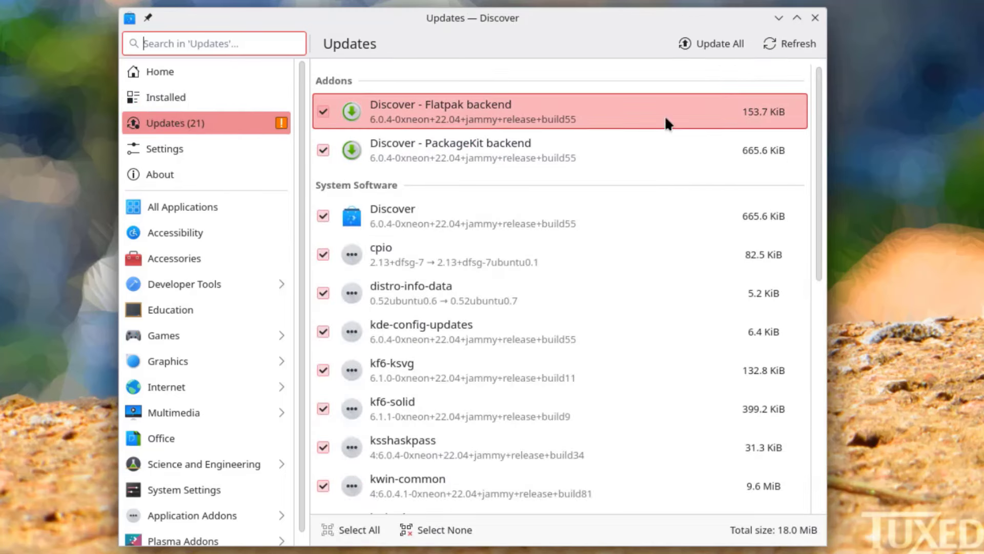
{"action": "left_click", "coordinate": [171, 146]}
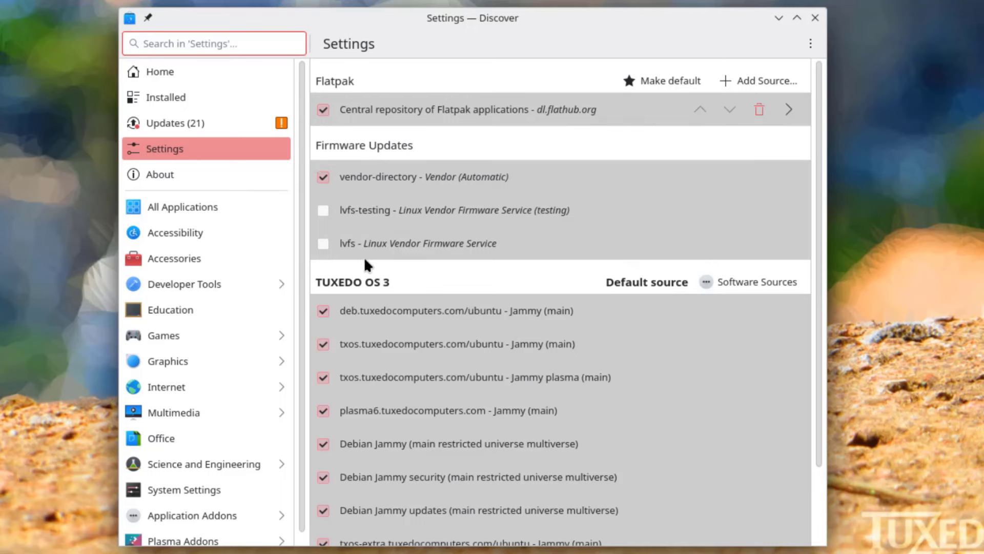
- Browse the All Applications, Accessories, Developer Tools and Games categories
{"action": "scroll", "coordinate": [538, 357], "scroll_direction": "down", "scroll_amount": 2}
{"action": "left_click", "coordinate": [125, 201]}
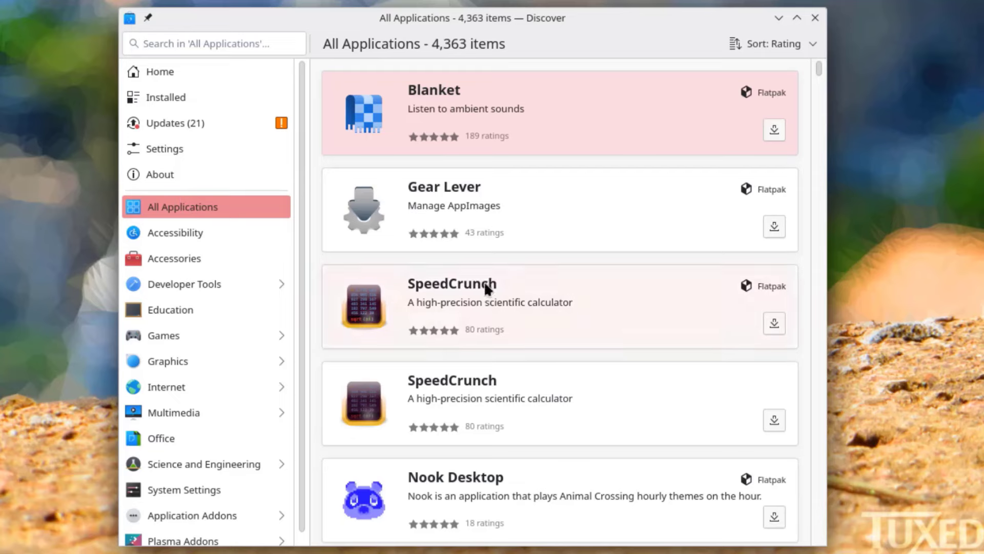
{"action": "scroll", "coordinate": [596, 244], "scroll_direction": "down", "scroll_amount": 5}
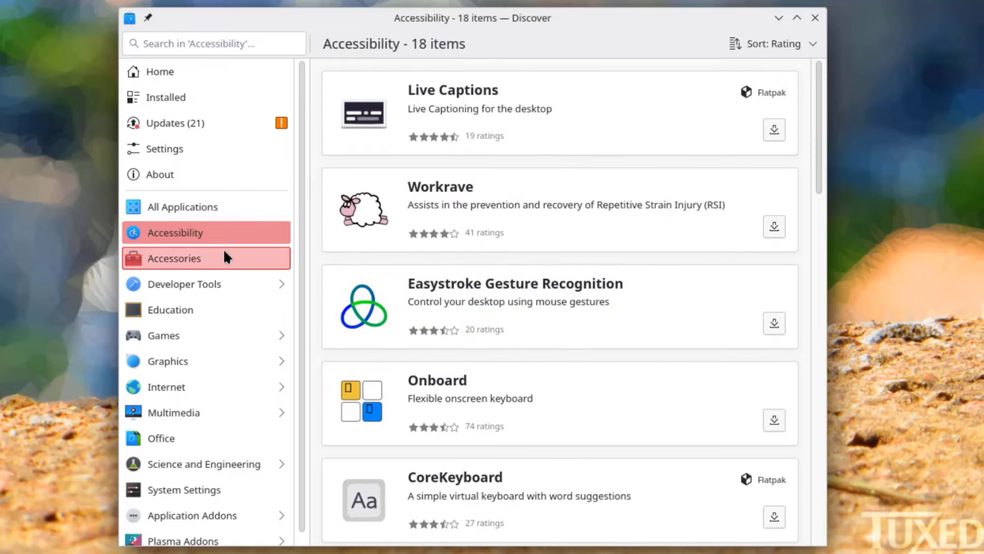
{"action": "left_click", "coordinate": [225, 255]}
{"action": "left_click", "coordinate": [226, 283]}
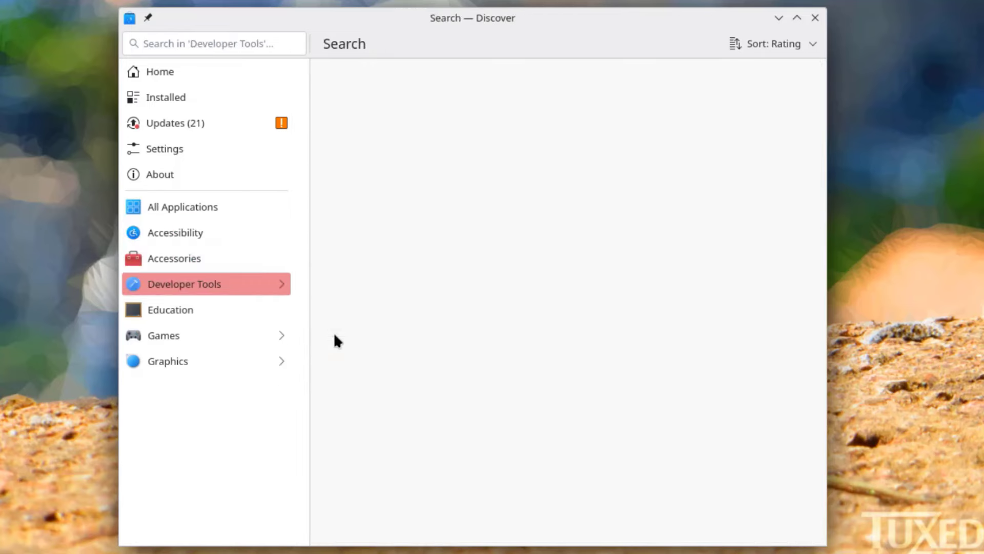
{"action": "scroll", "coordinate": [588, 313], "scroll_direction": "down", "scroll_amount": 10}
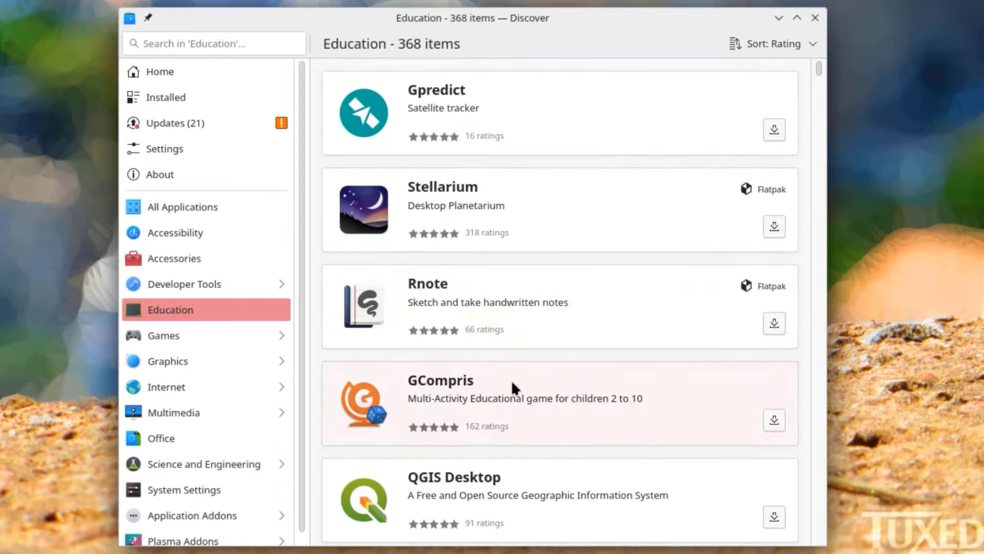
{"action": "scroll", "coordinate": [583, 265], "scroll_direction": "down", "scroll_amount": 10}
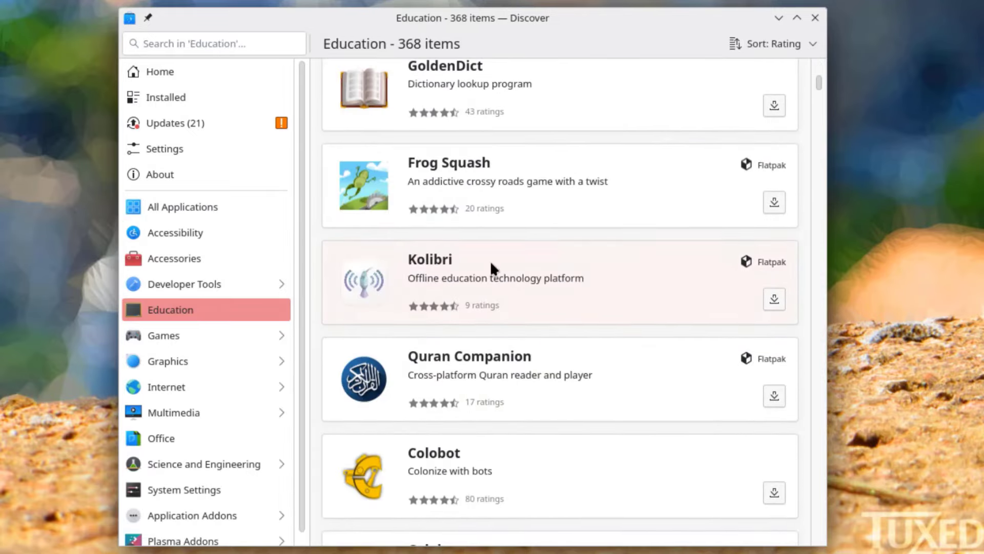
{"action": "left_click", "coordinate": [164, 335]}
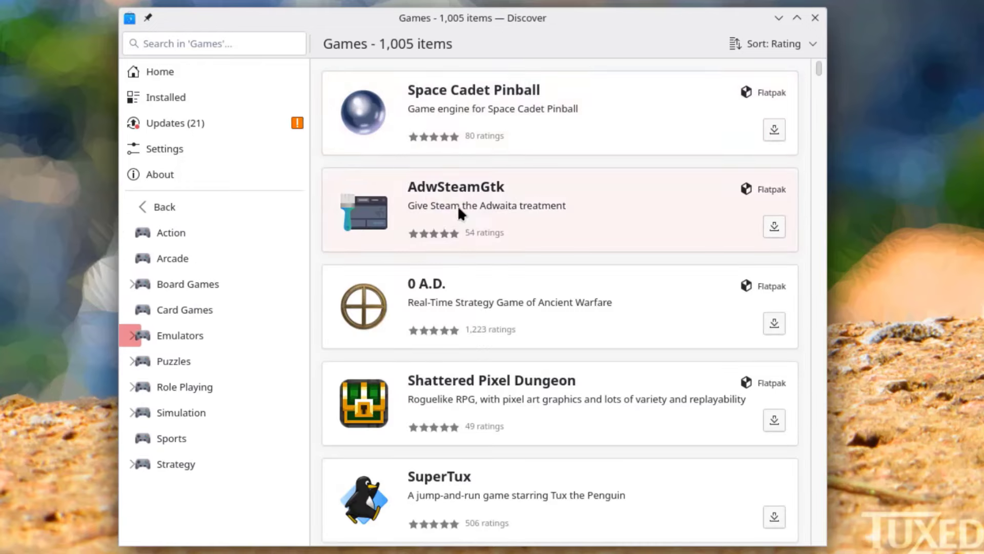
- Browse the Graphics, Web Browsers, Multimedia and Office categories
{"action": "left_click", "coordinate": [162, 207]}
{"action": "left_click", "coordinate": [154, 361]}
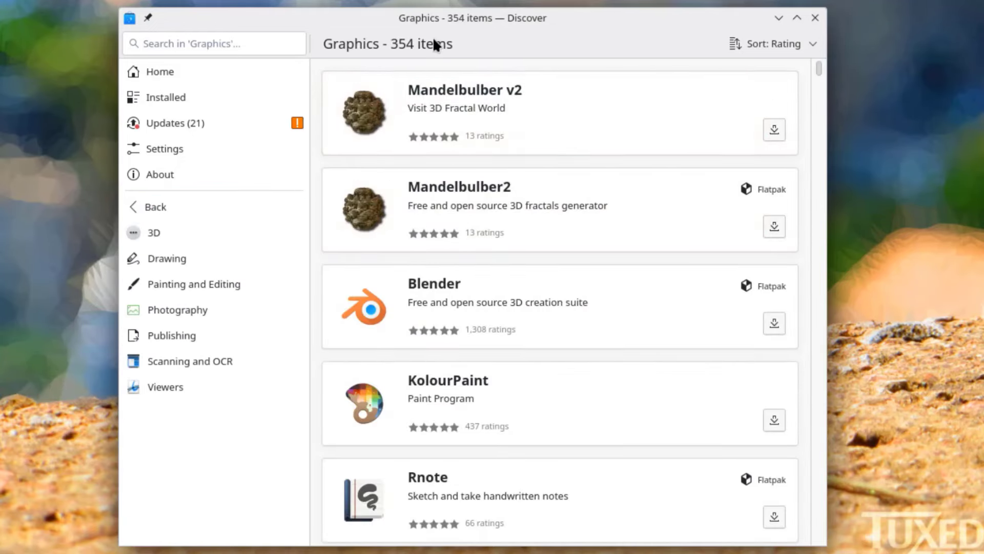
{"action": "scroll", "coordinate": [541, 322], "scroll_direction": "down", "scroll_amount": 10}
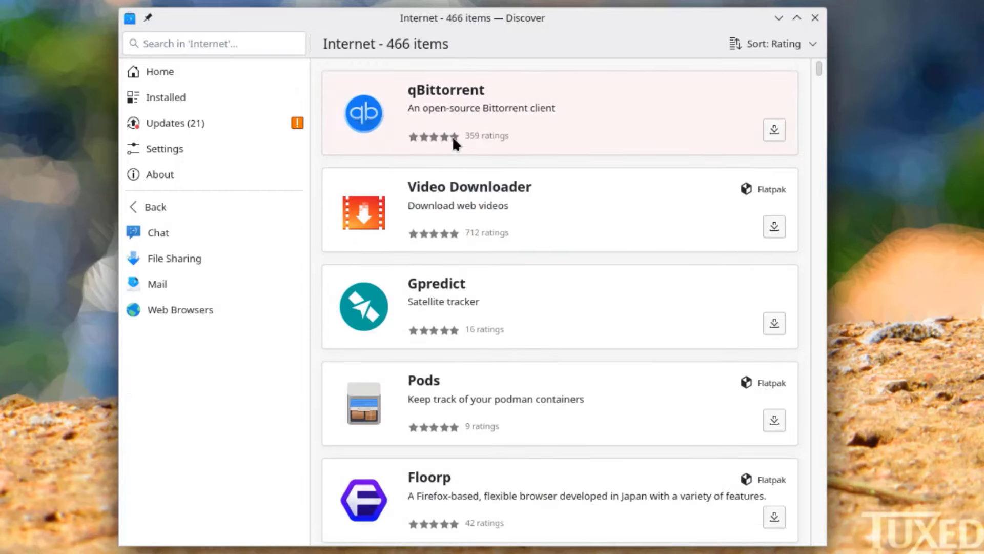
{"action": "left_click", "coordinate": [182, 317]}
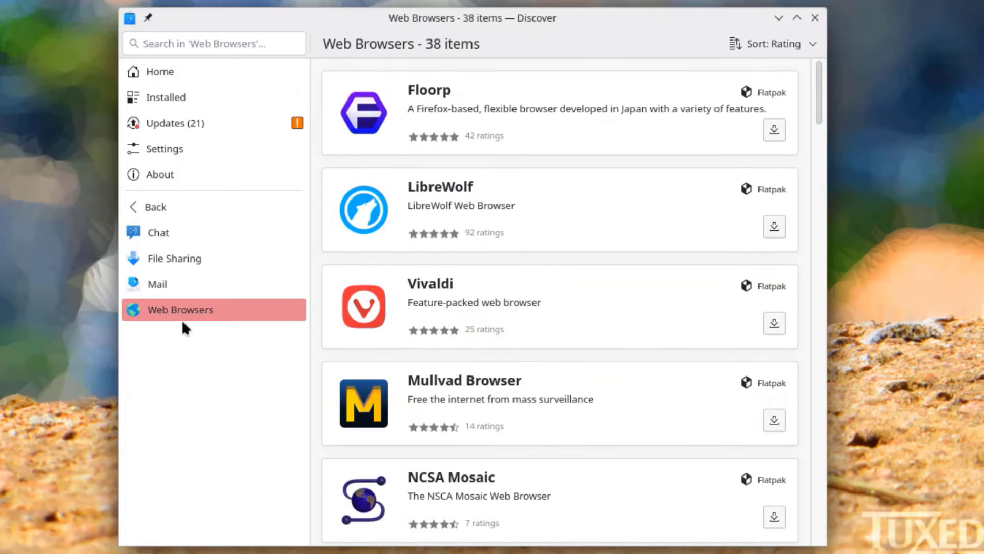
{"action": "scroll", "coordinate": [497, 271], "scroll_direction": "down", "scroll_amount": 5}
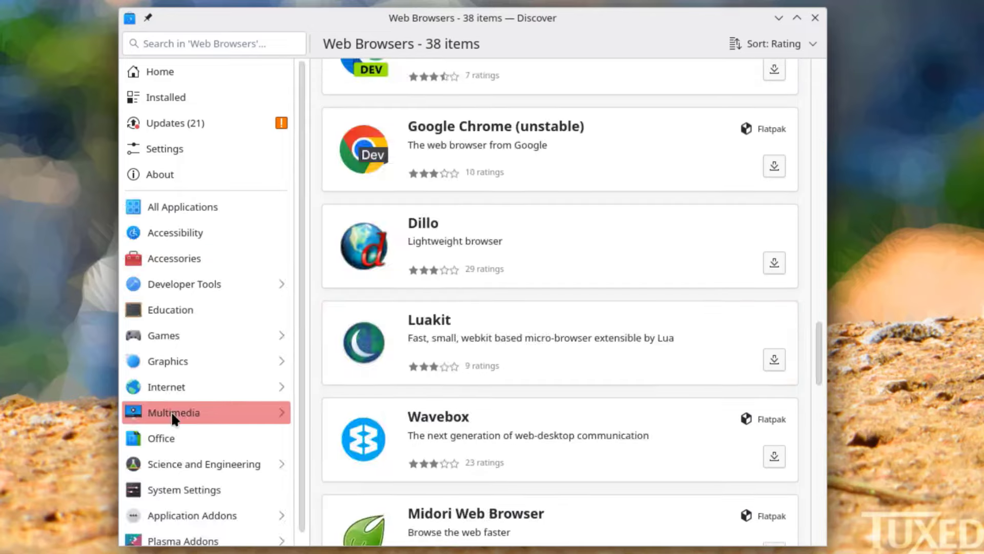
{"action": "left_click", "coordinate": [171, 411]}
{"action": "scroll", "coordinate": [482, 277], "scroll_direction": "down", "scroll_amount": 10}
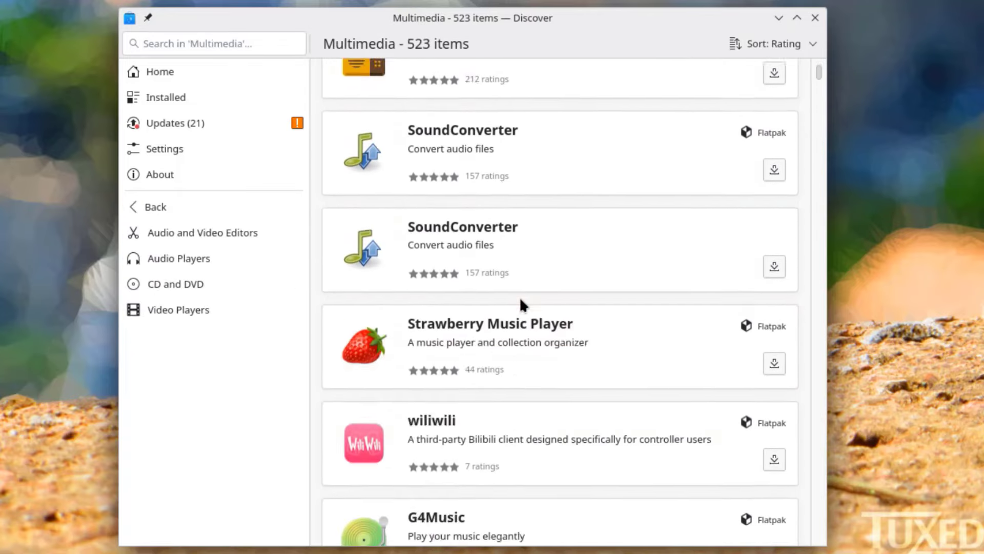
{"action": "left_click", "coordinate": [205, 426]}
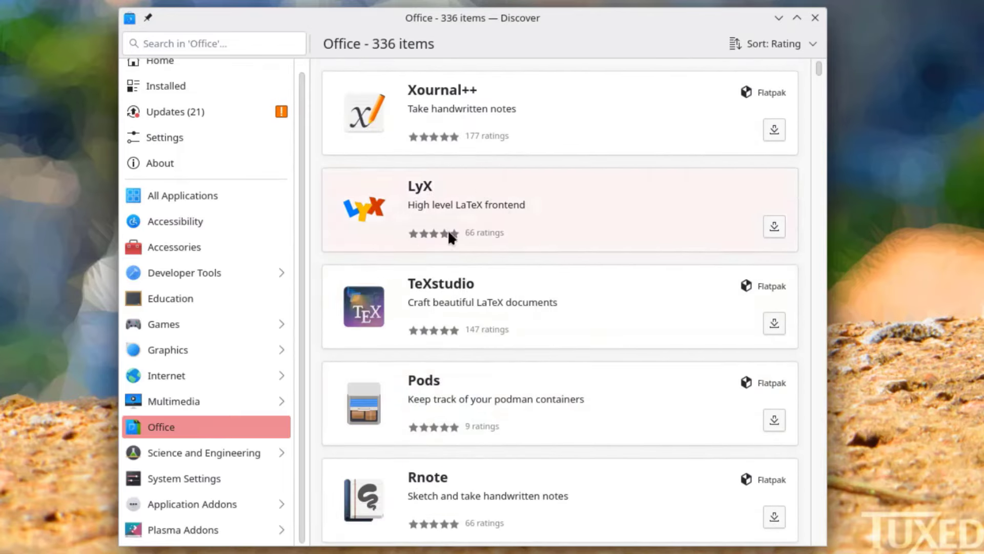
{"action": "scroll", "coordinate": [479, 219], "scroll_direction": "down", "scroll_amount": 5}
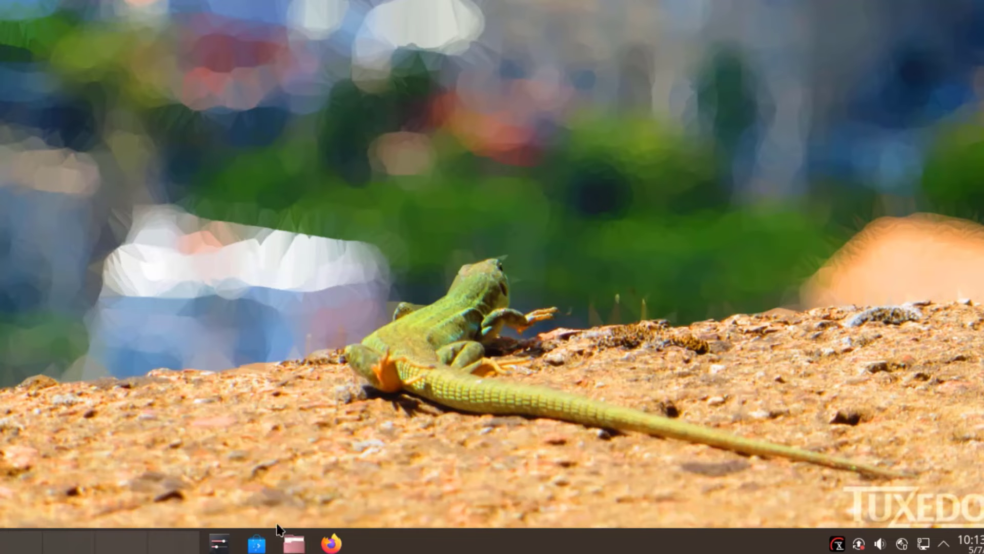
- Launch Dolphin and try compact and detailed views before settling on large icons
{"action": "left_click", "coordinate": [297, 543]}
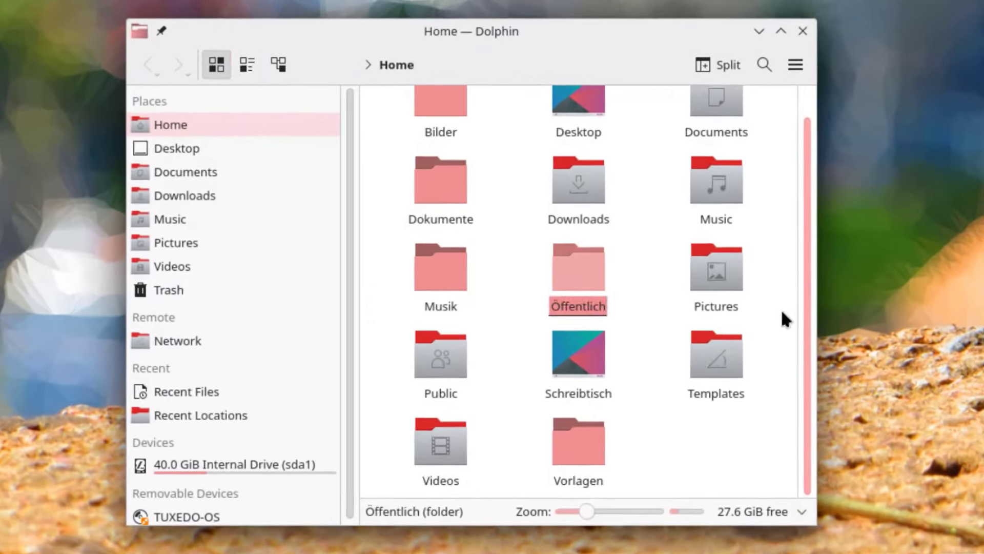
{"action": "left_click", "coordinate": [247, 64]}
{"action": "left_click", "coordinate": [277, 64]}
{"action": "left_click", "coordinate": [247, 64]}
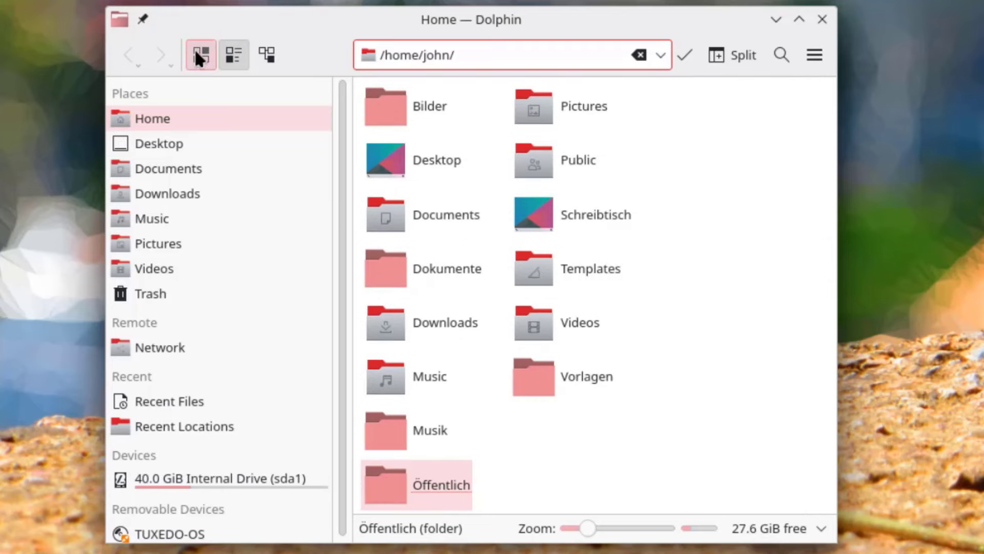
{"action": "left_click", "coordinate": [197, 53]}
- Create a folder named 'New Folder' in the home folder and bring up its actions
{"action": "right_click", "coordinate": [675, 455]}
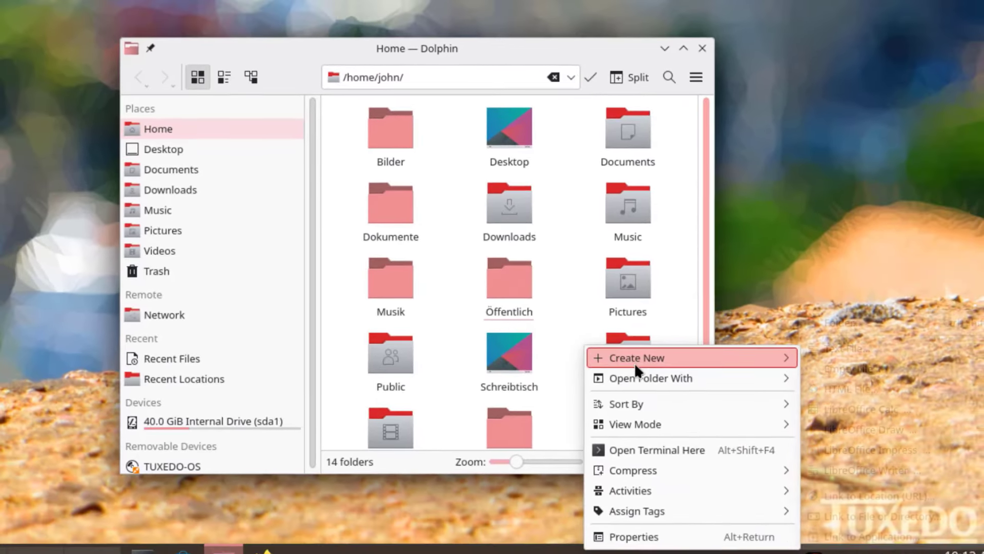
{"action": "mouse_move", "coordinate": [789, 403]}
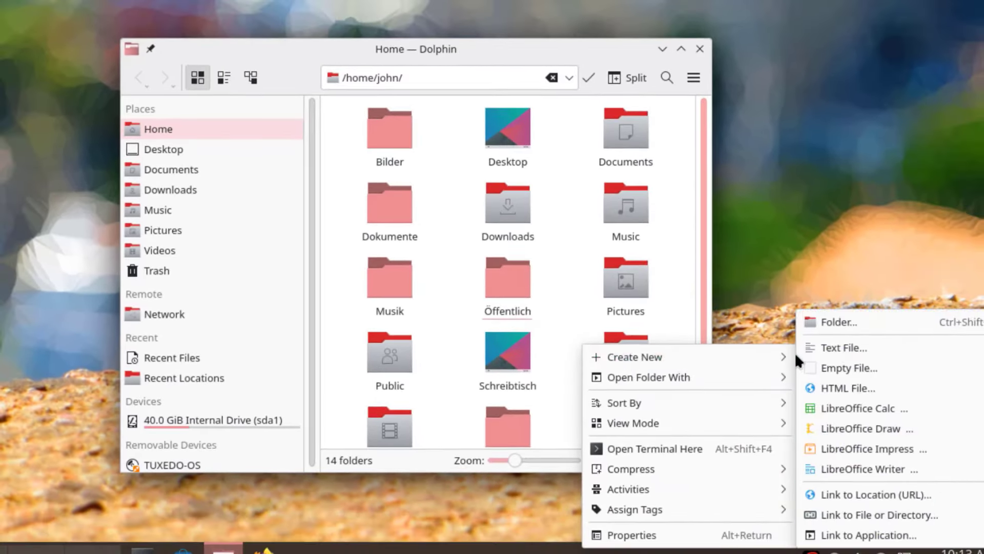
{"action": "left_click", "coordinate": [829, 323]}
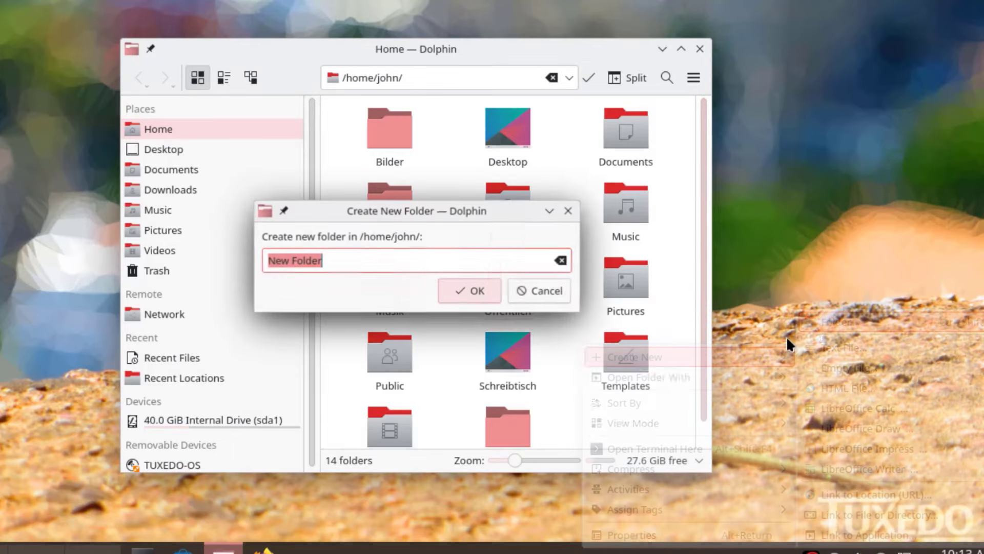
{"action": "left_click", "coordinate": [475, 287]}
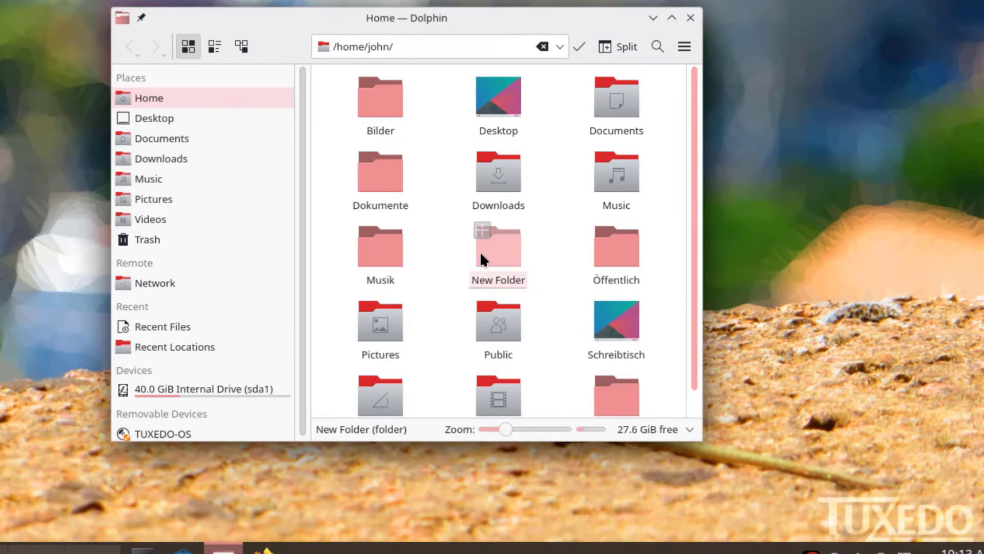
{"action": "right_click", "coordinate": [500, 241]}
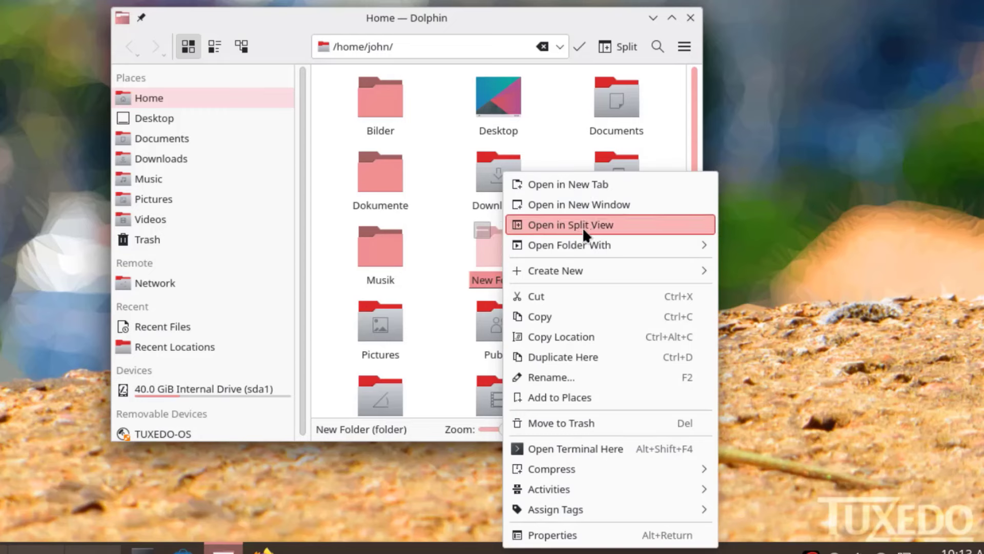
{"action": "mouse_move", "coordinate": [583, 266]}
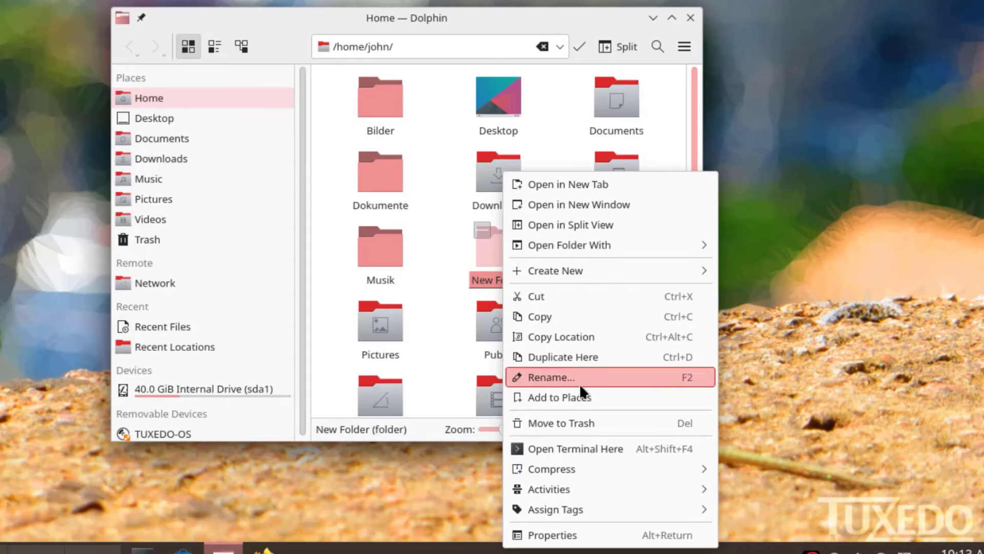
{"action": "left_click", "coordinate": [570, 530]}
{"action": "left_click", "coordinate": [354, 24]}
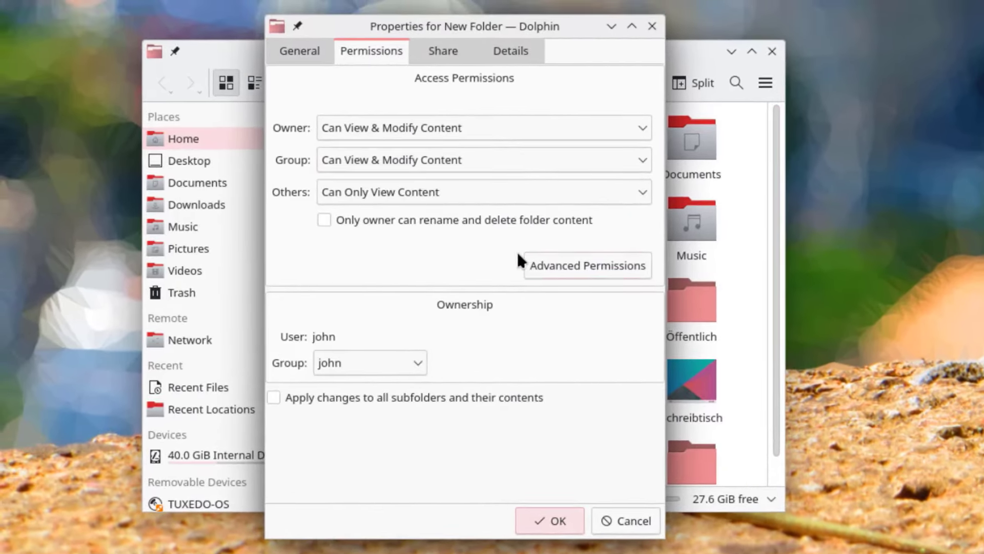
{"action": "left_click", "coordinate": [569, 265]}
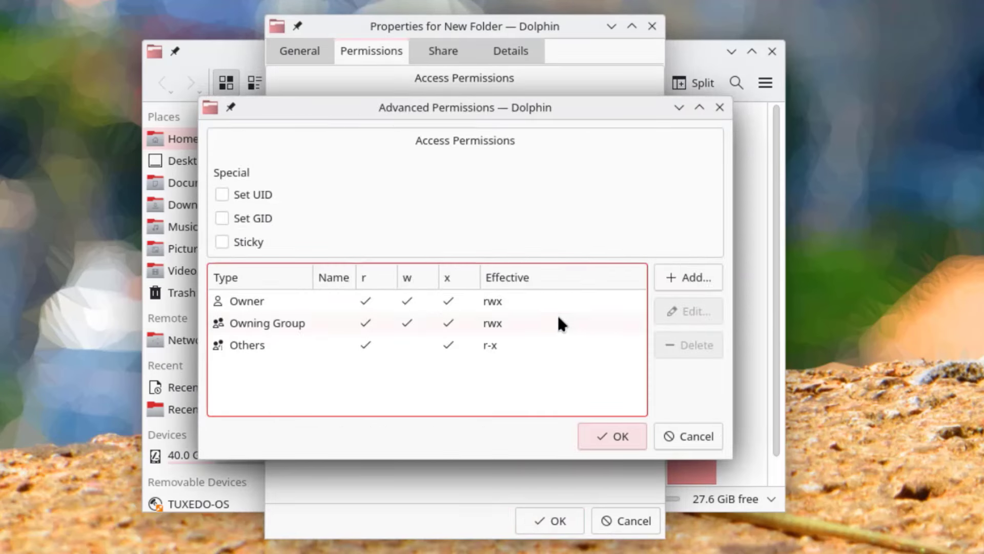
{"action": "left_click", "coordinate": [666, 277]}
{"action": "key", "text": "Escape"}
{"action": "key", "text": "Escape"}
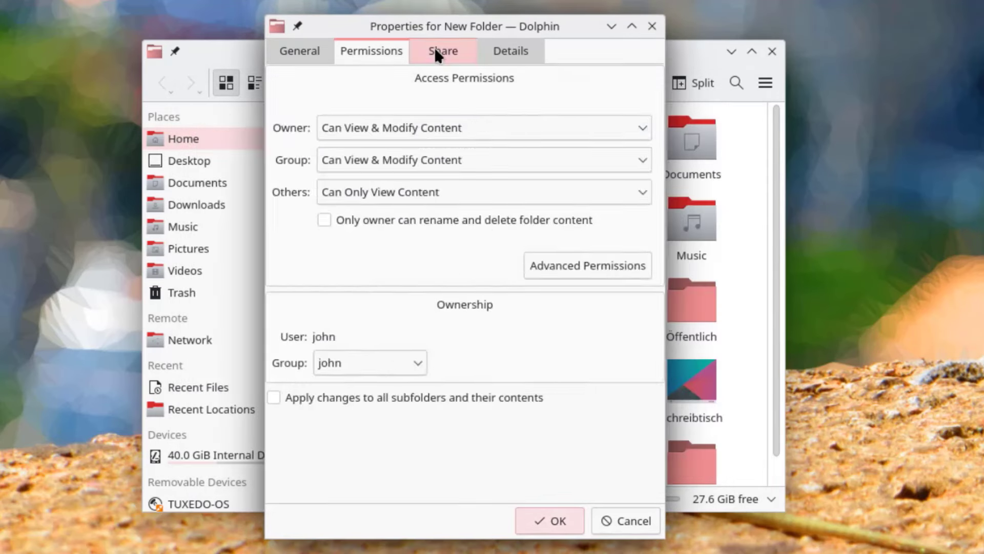
{"action": "left_click", "coordinate": [436, 51]}
{"action": "left_click", "coordinate": [493, 54]}
{"action": "left_click", "coordinate": [287, 40]}
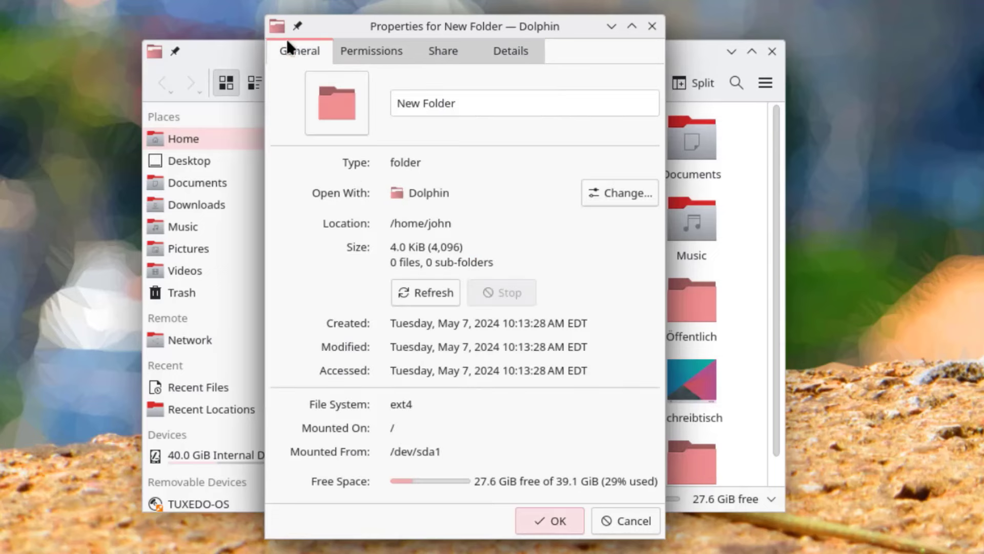
{"action": "left_click", "coordinate": [621, 521]}
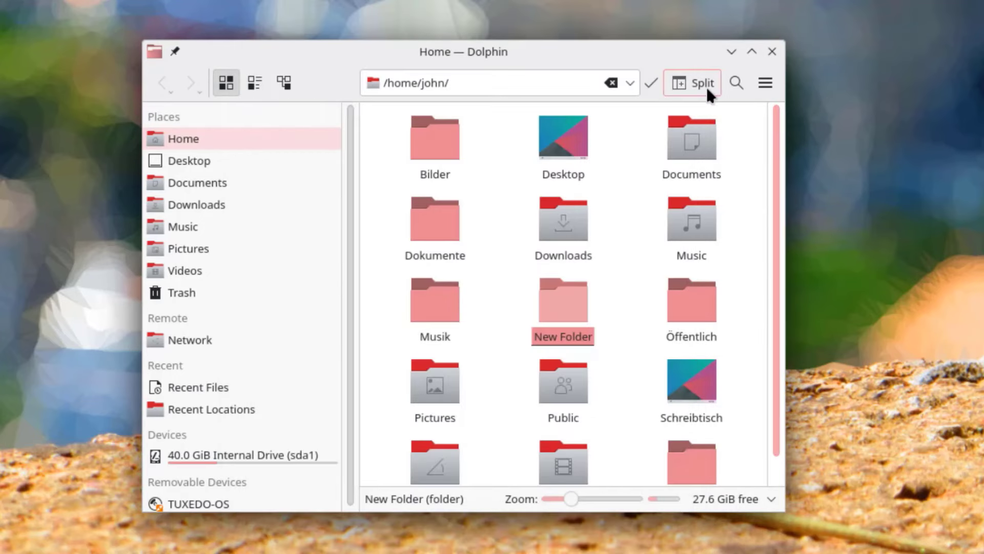
- Open and close Dolphin's split view, then look at Configure in the main menu
{"action": "left_click", "coordinate": [703, 84]}
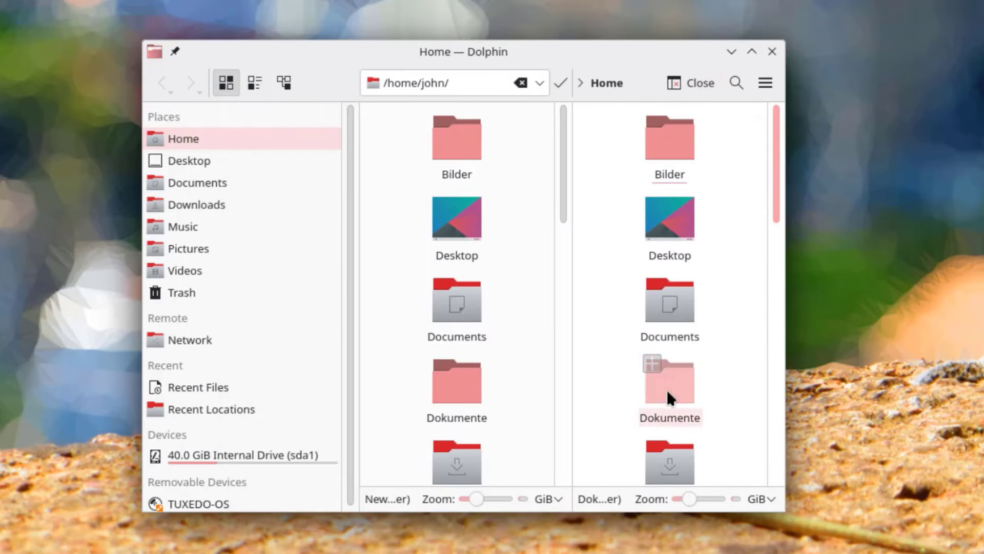
{"action": "mouse_move", "coordinate": [564, 159]}
{"action": "left_mouse_down"}
{"action": "mouse_move", "coordinate": [563, 393]}
{"action": "mouse_move", "coordinate": [563, 157]}
{"action": "left_mouse_up"}
{"action": "left_click", "coordinate": [702, 83]}
{"action": "left_click", "coordinate": [771, 82]}
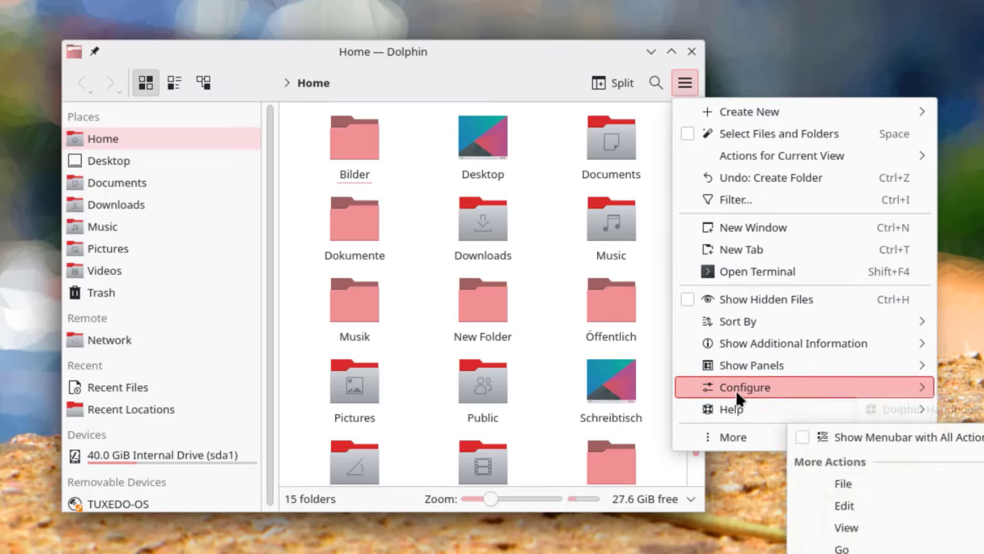
{"action": "mouse_move", "coordinate": [737, 393]}
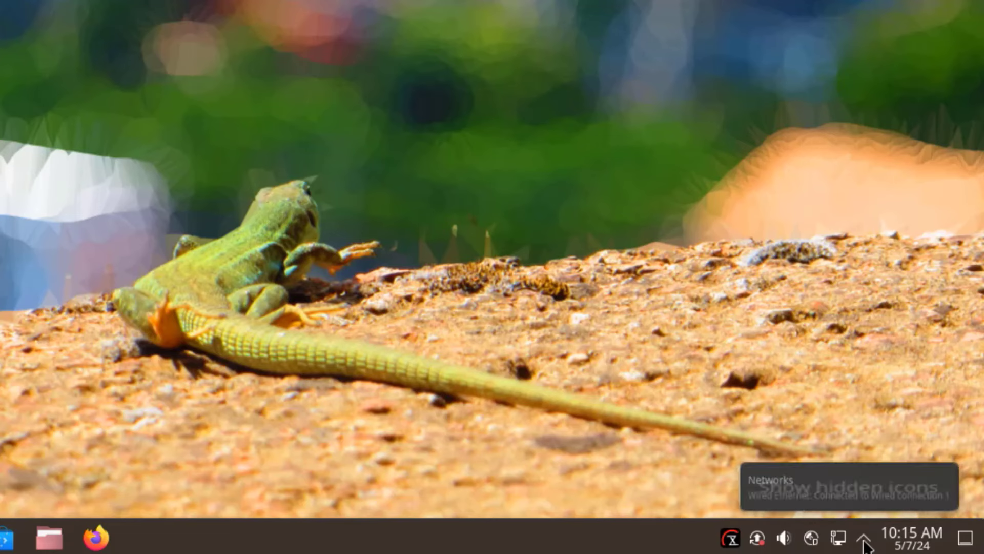
- Switch the clock's calendar to month and year views, close it, then bring up taskbar options
{"action": "left_click", "coordinate": [907, 543]}
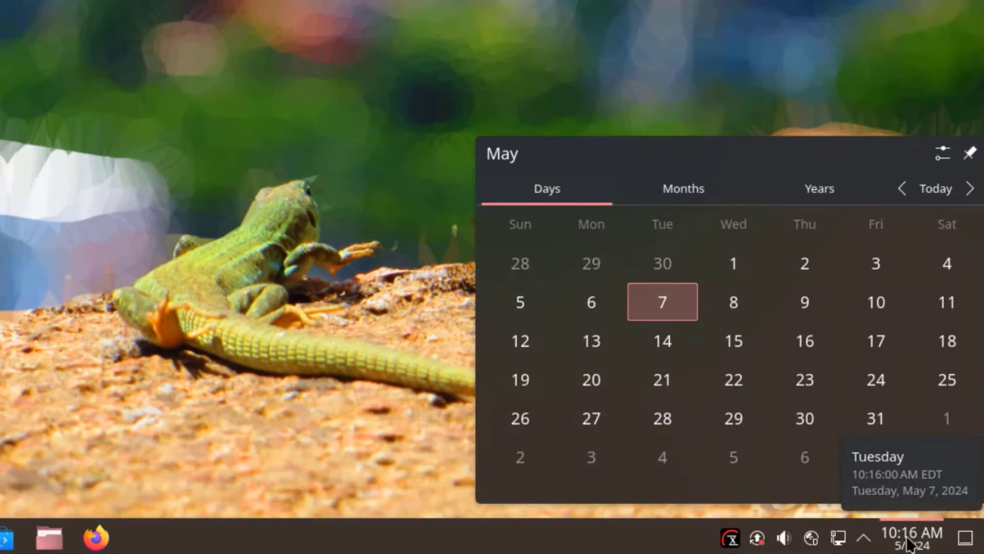
{"action": "left_click", "coordinate": [669, 188]}
{"action": "left_click", "coordinate": [799, 186]}
{"action": "left_click", "coordinate": [405, 448]}
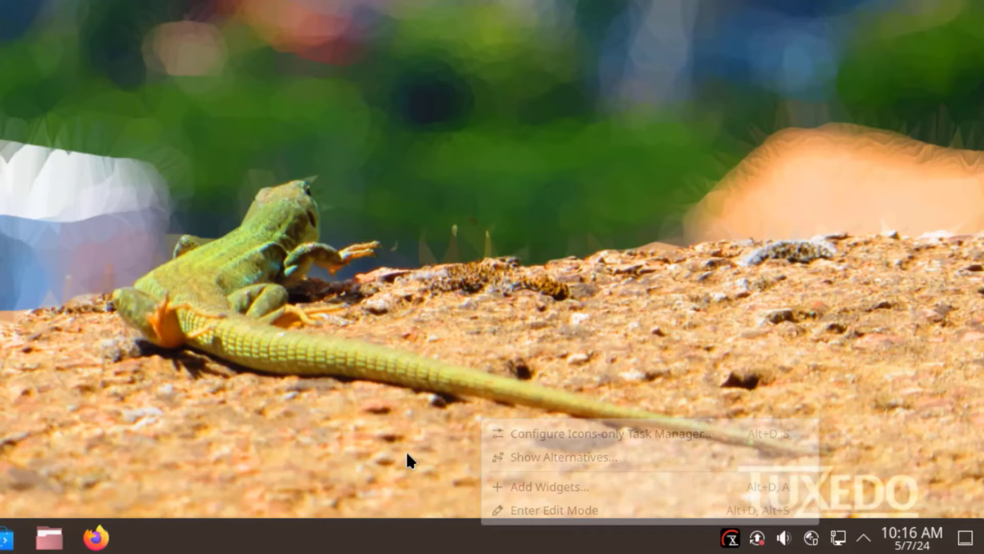
{"action": "right_click", "coordinate": [440, 544]}
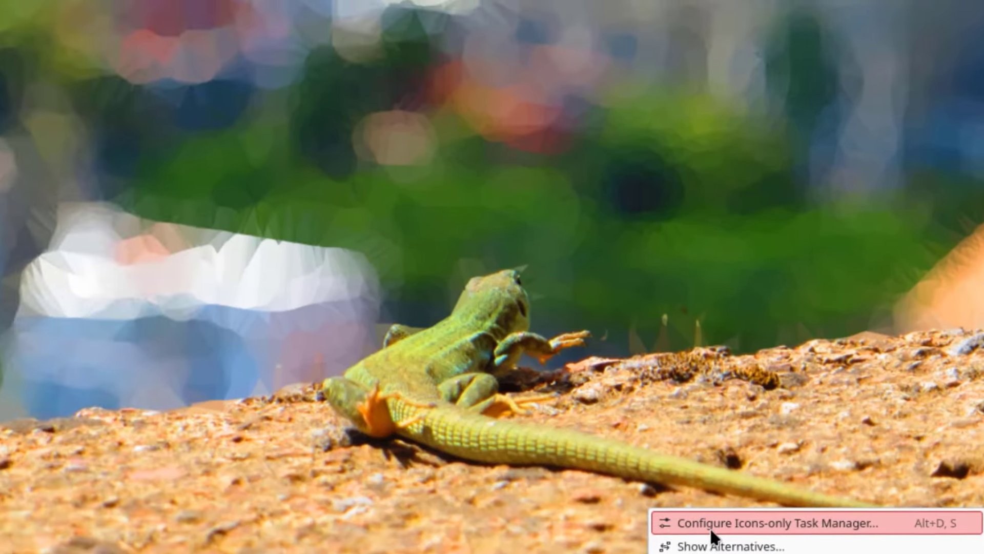
{"action": "left_click", "coordinate": [499, 438]}
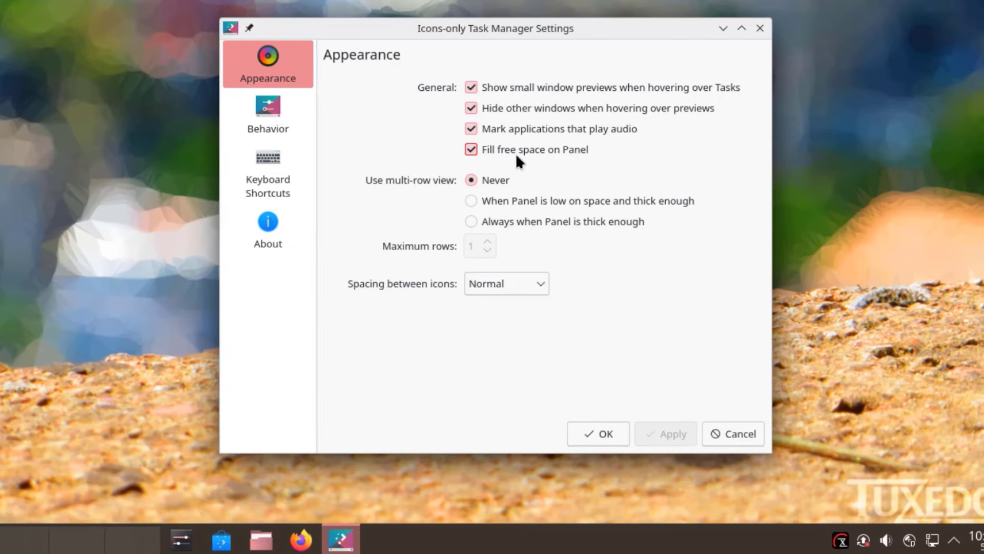
{"action": "left_click", "coordinate": [471, 150]}
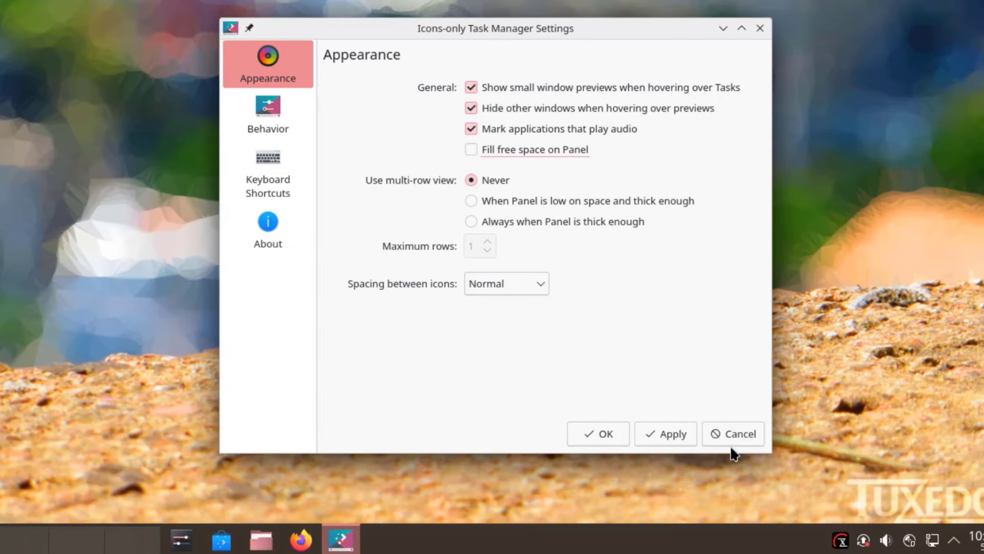
{"action": "left_click", "coordinate": [676, 432]}
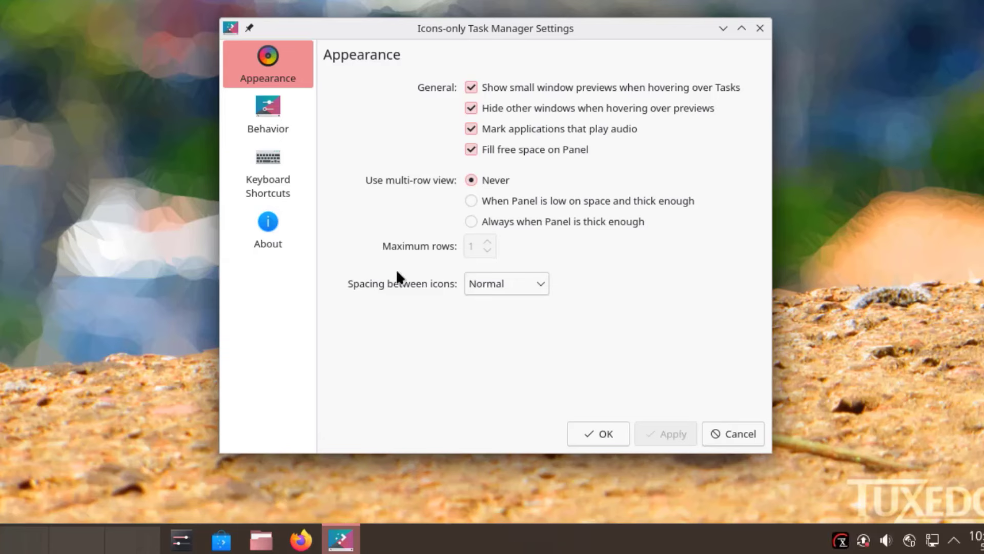
{"action": "left_click", "coordinate": [512, 285]}
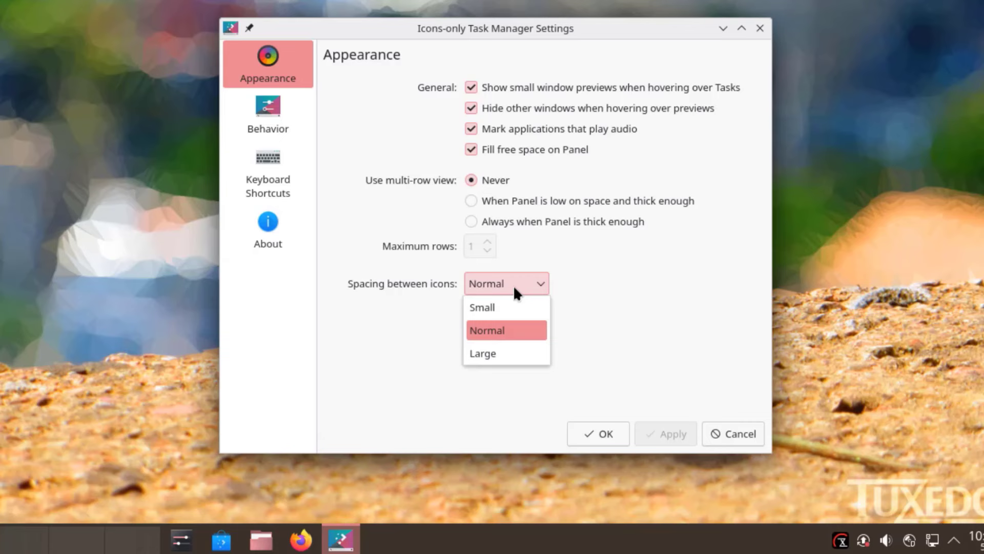
{"action": "left_click", "coordinate": [487, 359]}
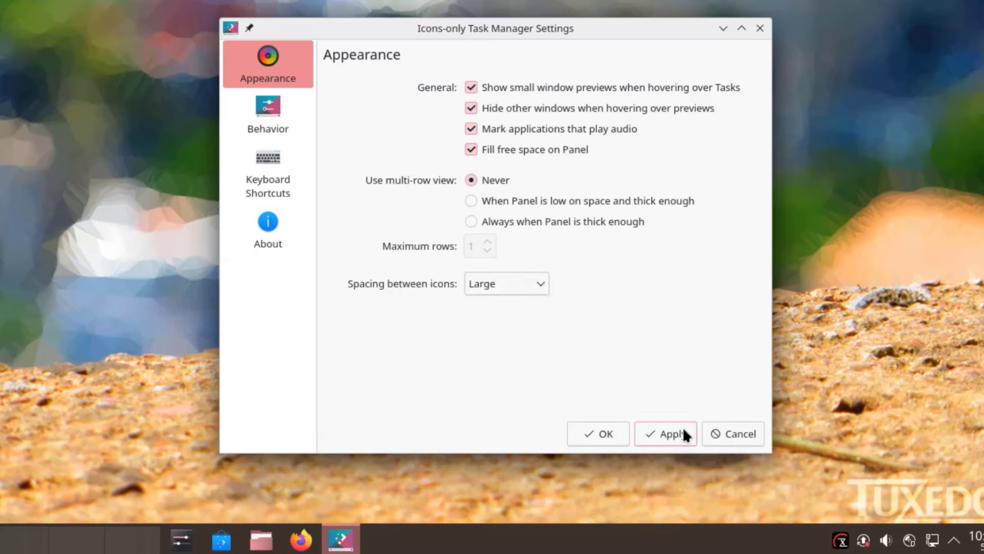
{"action": "left_click", "coordinate": [671, 434]}
{"action": "left_click", "coordinate": [528, 283]}
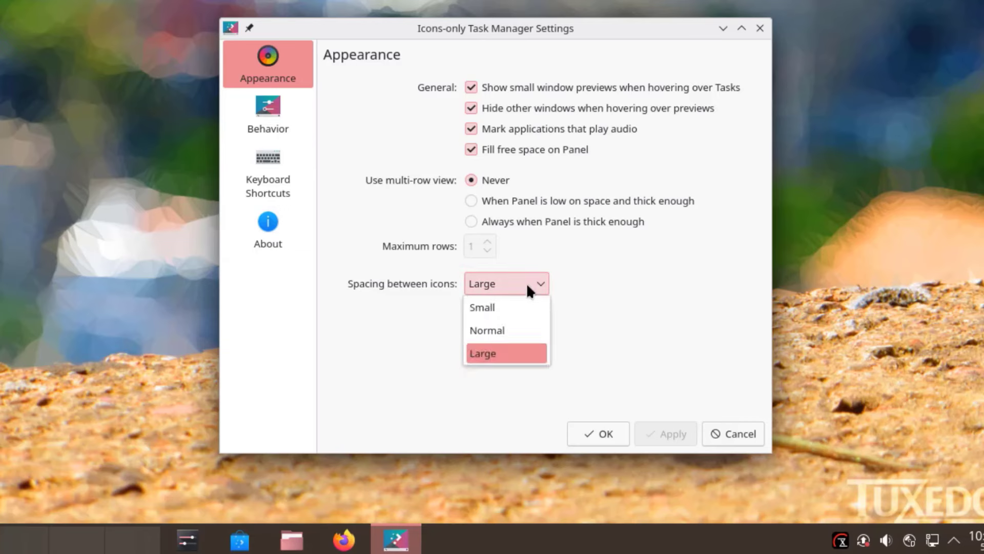
{"action": "left_click", "coordinate": [501, 308]}
{"action": "left_click", "coordinate": [658, 425]}
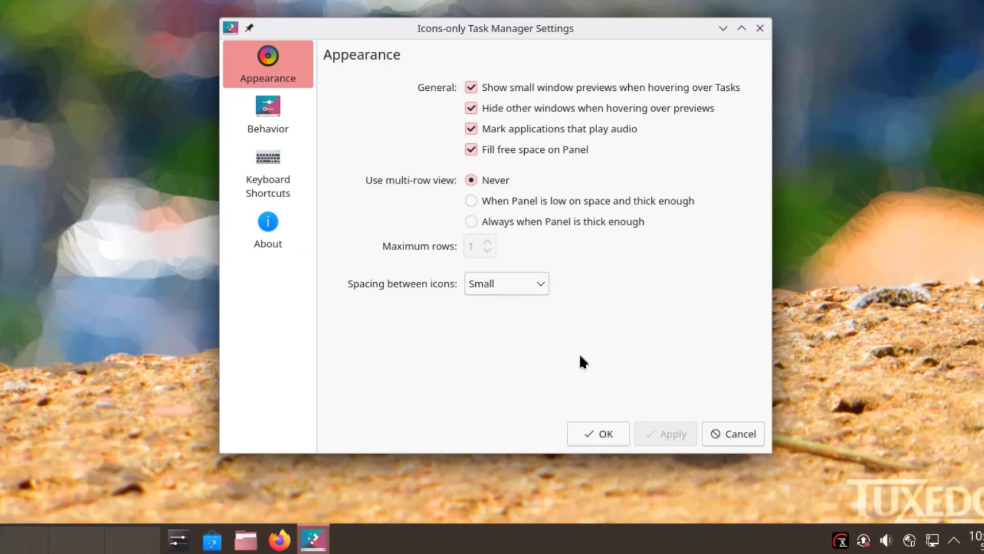
{"action": "left_click", "coordinate": [512, 284]}
{"action": "left_click", "coordinate": [485, 328]}
{"action": "left_click", "coordinate": [661, 428]}
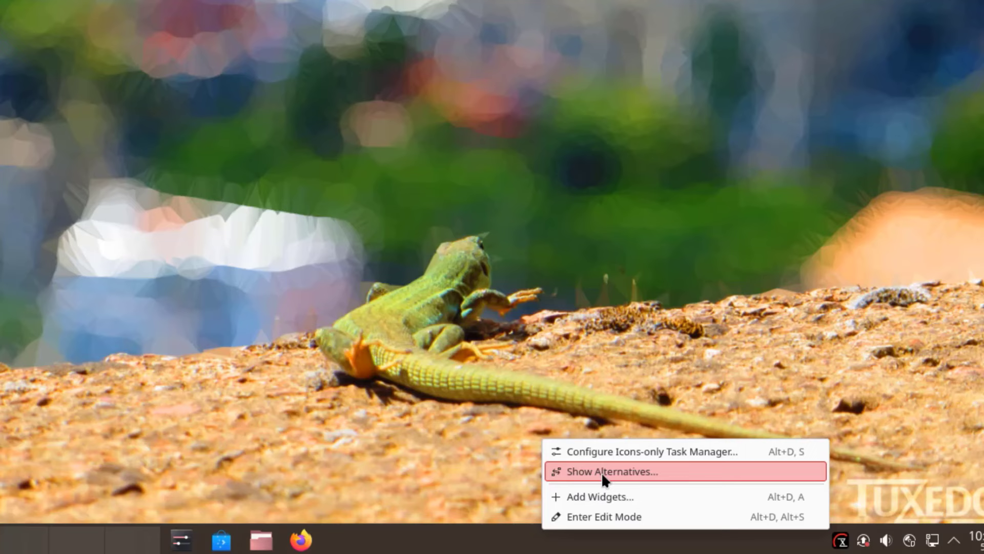
{"action": "left_click", "coordinate": [601, 472]}
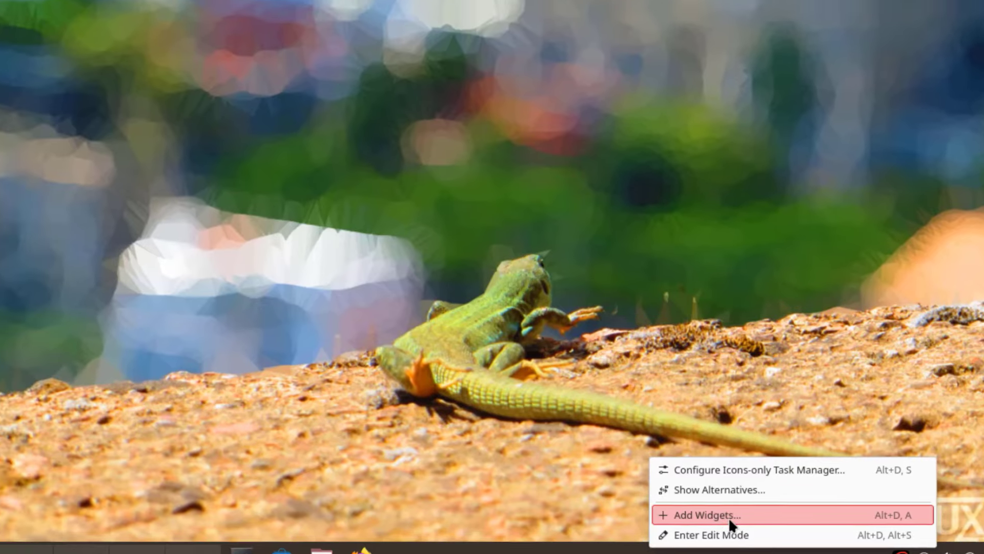
{"action": "left_click", "coordinate": [665, 499]}
{"action": "scroll", "coordinate": [161, 314], "scroll_direction": "up", "scroll_amount": 2}
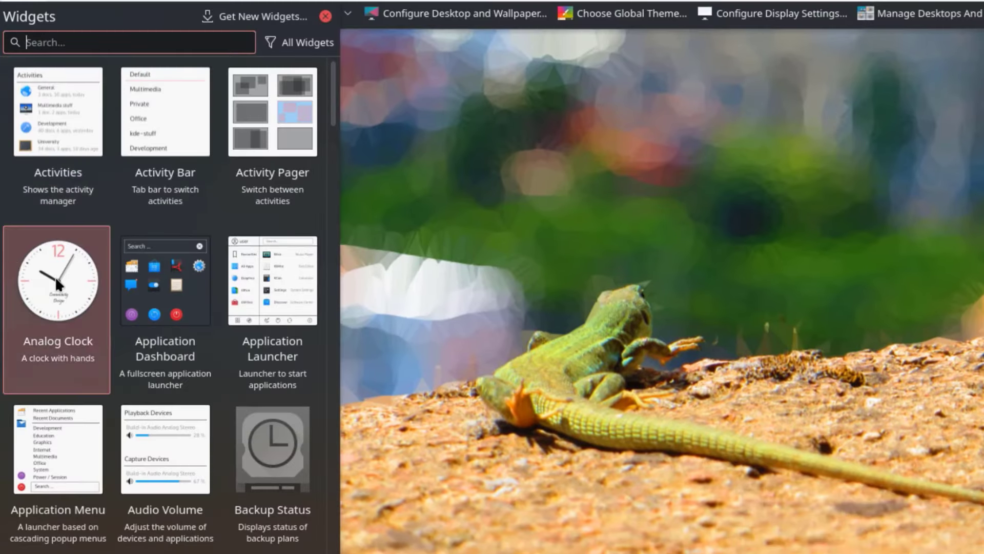
{"action": "left_click_drag", "start_coordinate": [54, 276], "coordinate": [762, 272]}
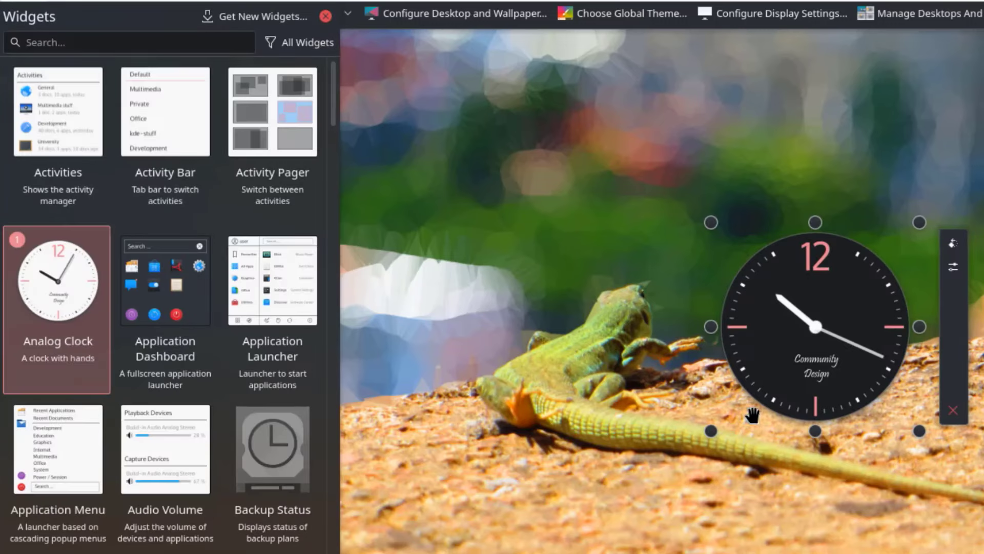
{"action": "left_click", "coordinate": [953, 410]}
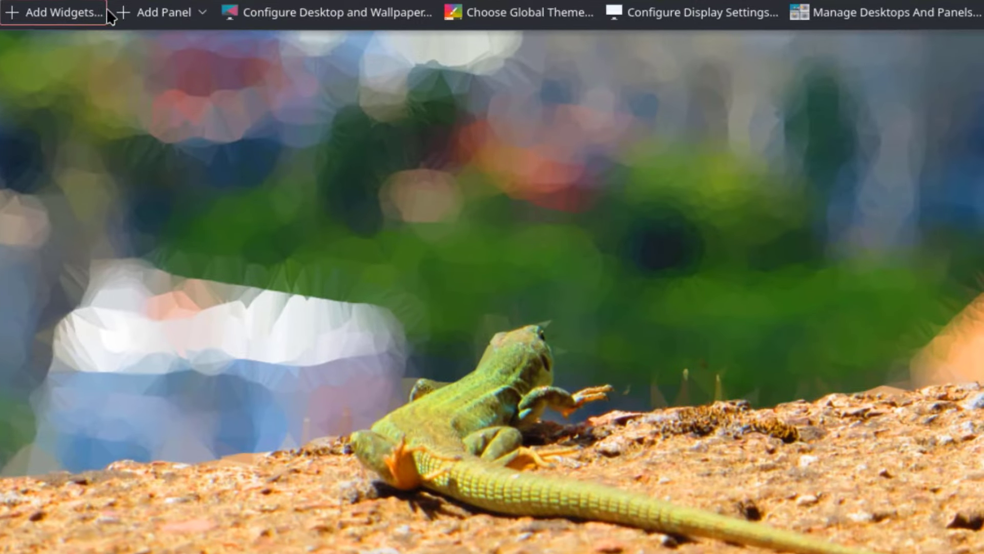
{"action": "left_click", "coordinate": [205, 10]}
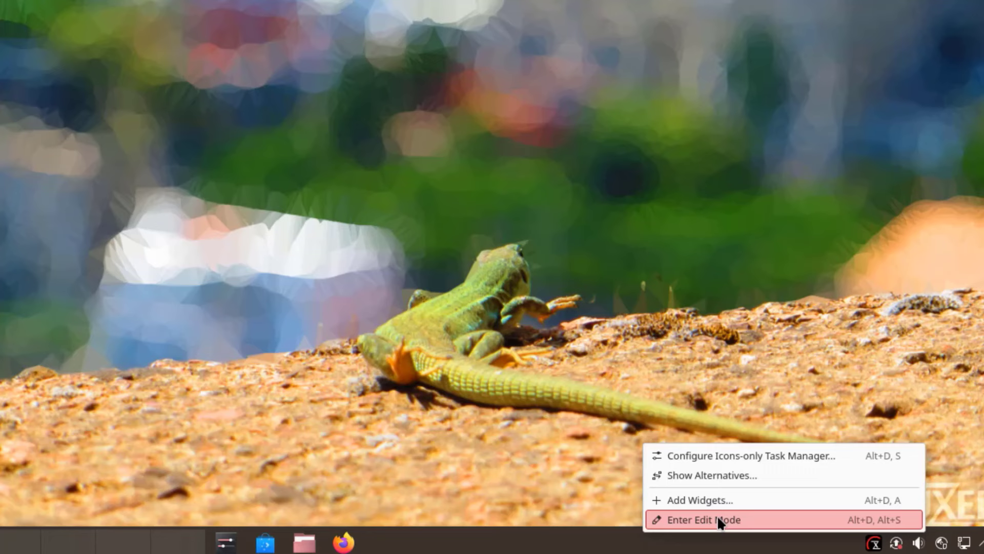
- In panel edit mode, raise the panel height and bring it back to 44
{"action": "left_click", "coordinate": [718, 519]}
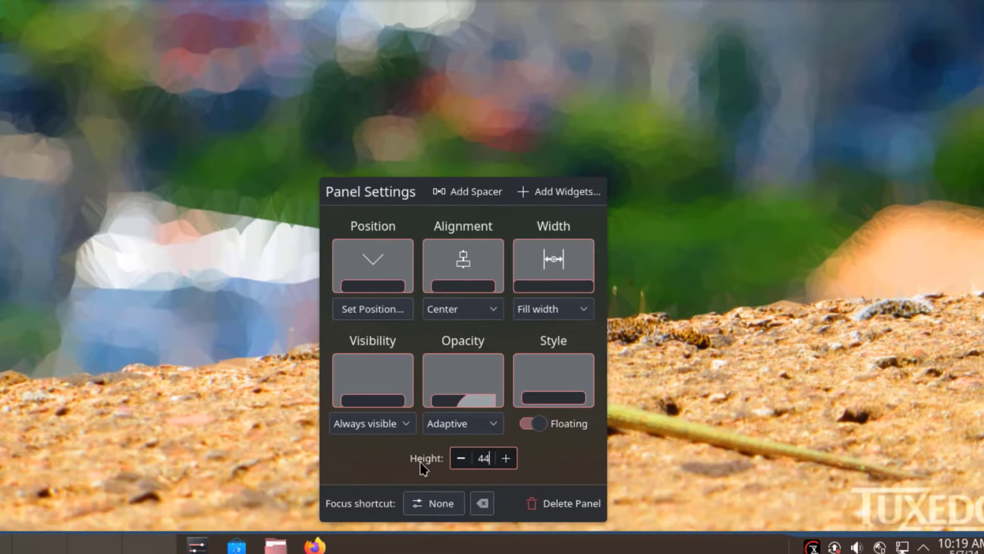
{"action": "scroll", "coordinate": [506, 458], "scroll_direction": "up", "scroll_amount": 14}
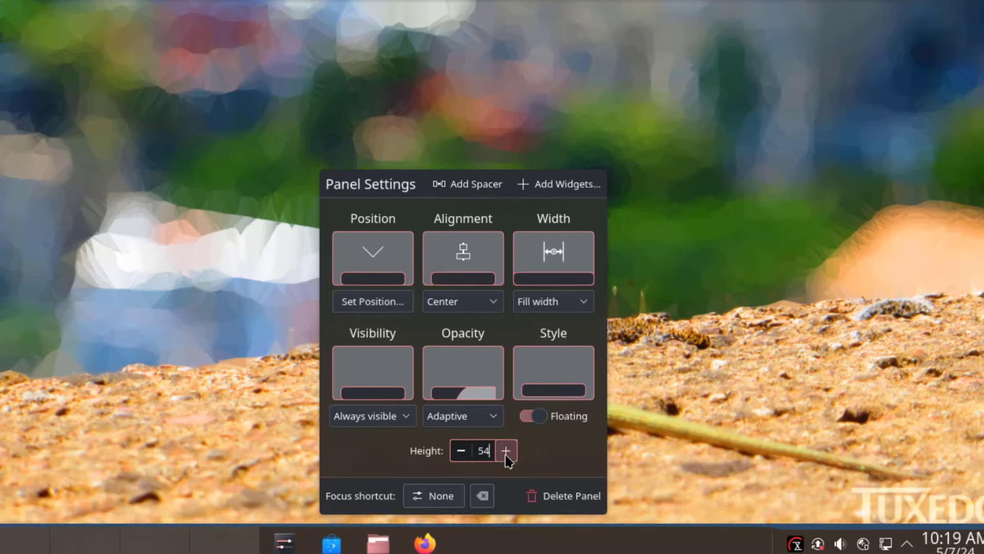
{"action": "scroll", "coordinate": [508, 449], "scroll_direction": "up", "scroll_amount": 4}
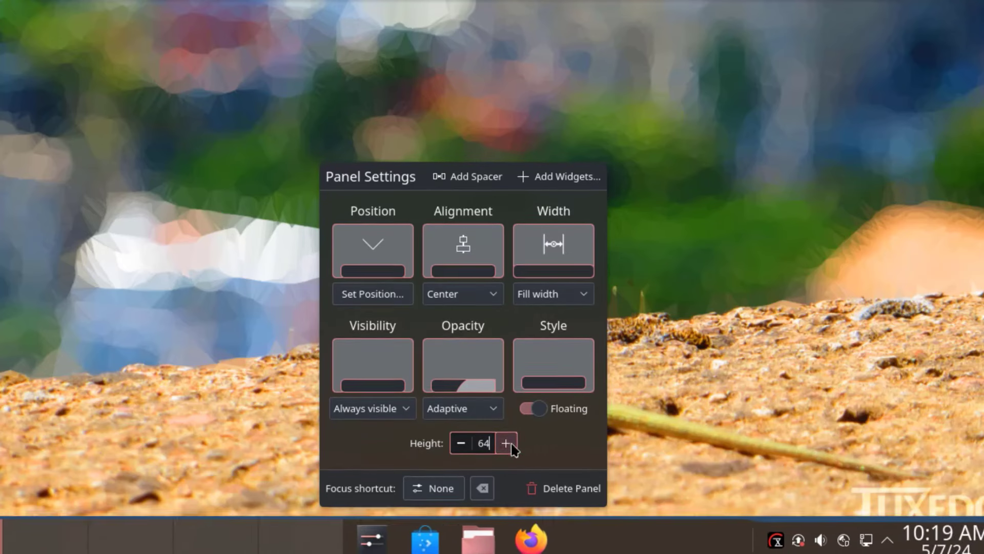
{"action": "left_click", "coordinate": [461, 445]}
{"action": "scroll", "coordinate": [464, 446], "scroll_direction": "down", "scroll_amount": 9}
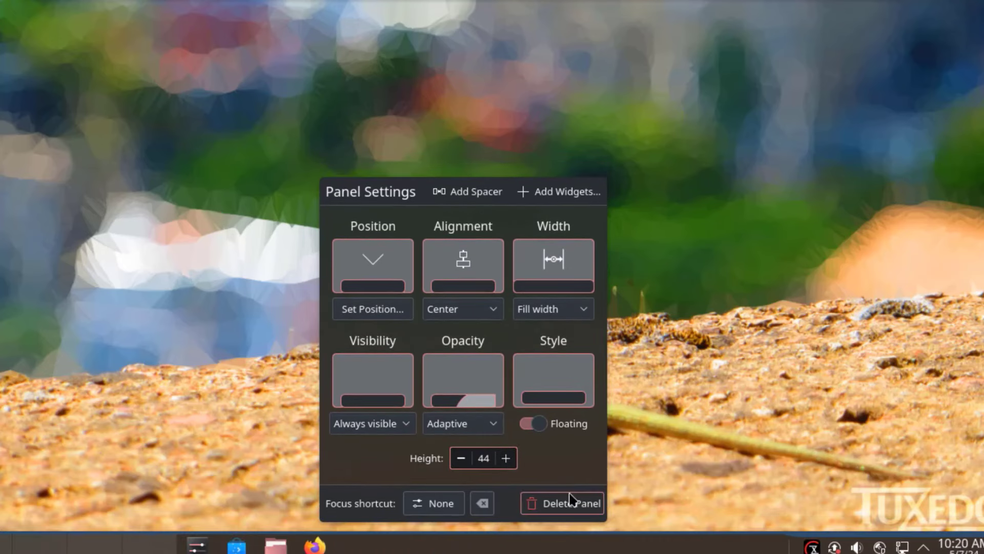
- Move the panel to the right edge, the left edge, then back to the bottom
{"action": "left_click", "coordinate": [367, 256]}
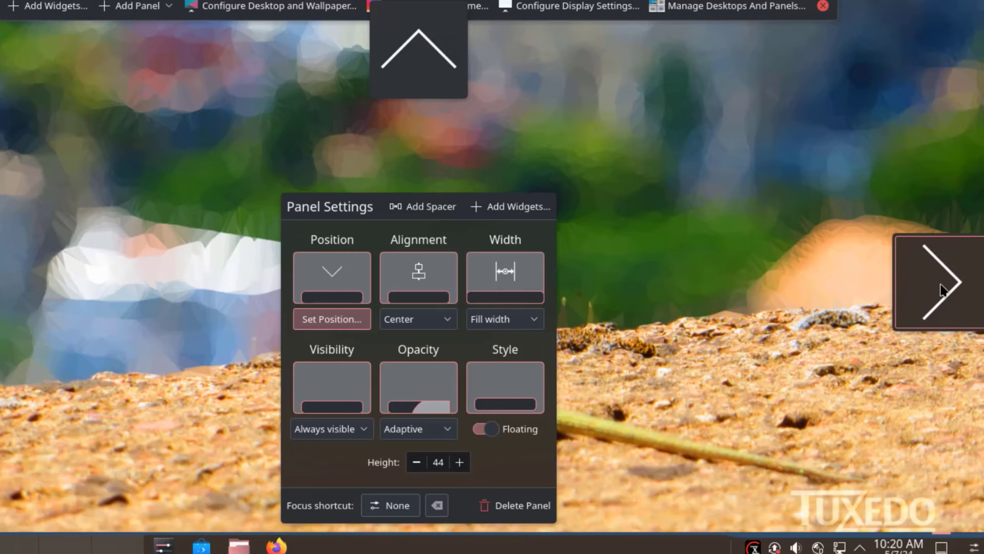
{"action": "left_click", "coordinate": [941, 289]}
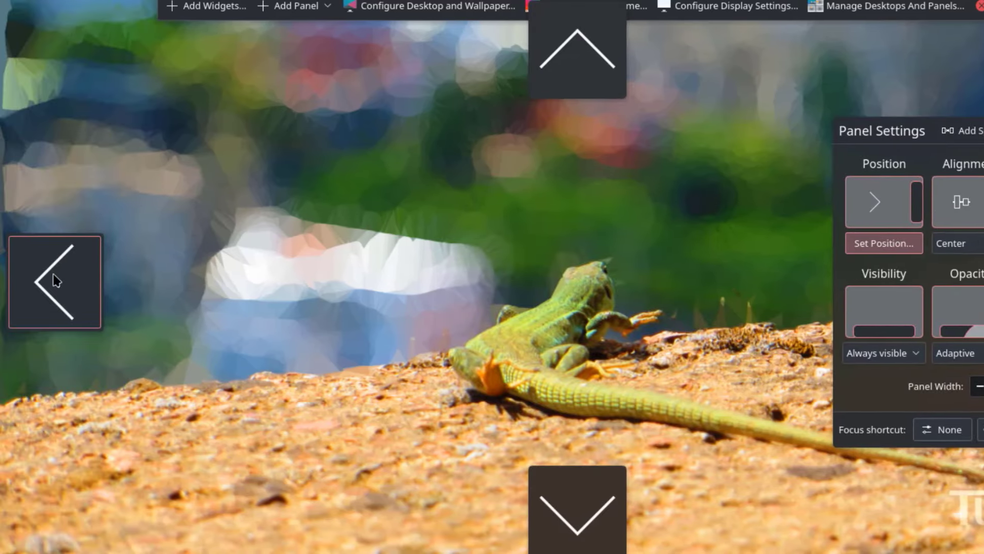
{"action": "left_click", "coordinate": [56, 281]}
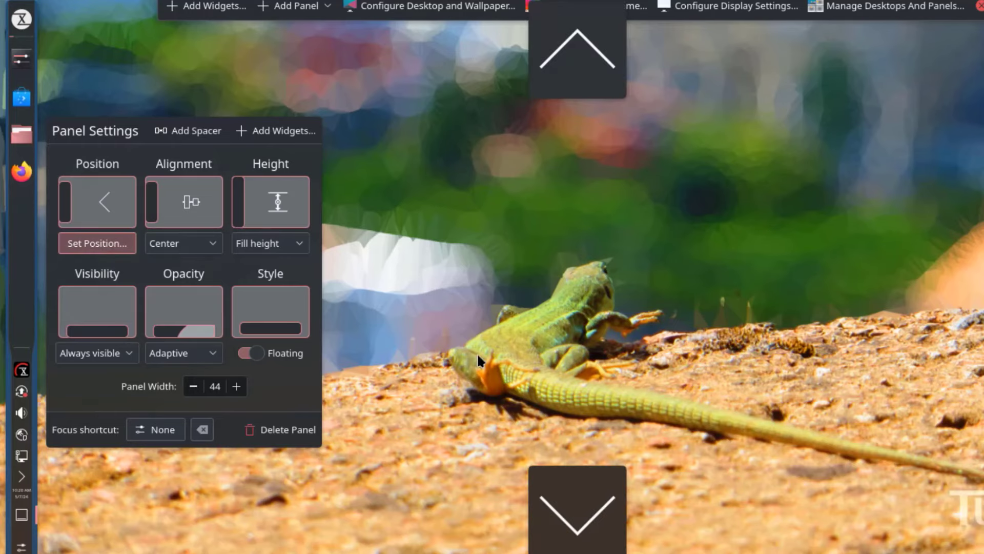
{"action": "left_click", "coordinate": [577, 510]}
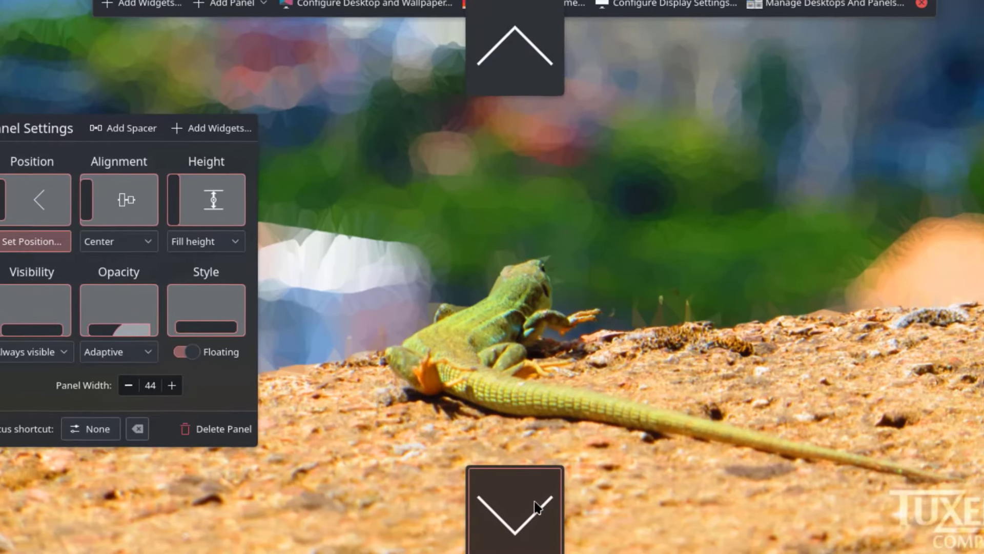